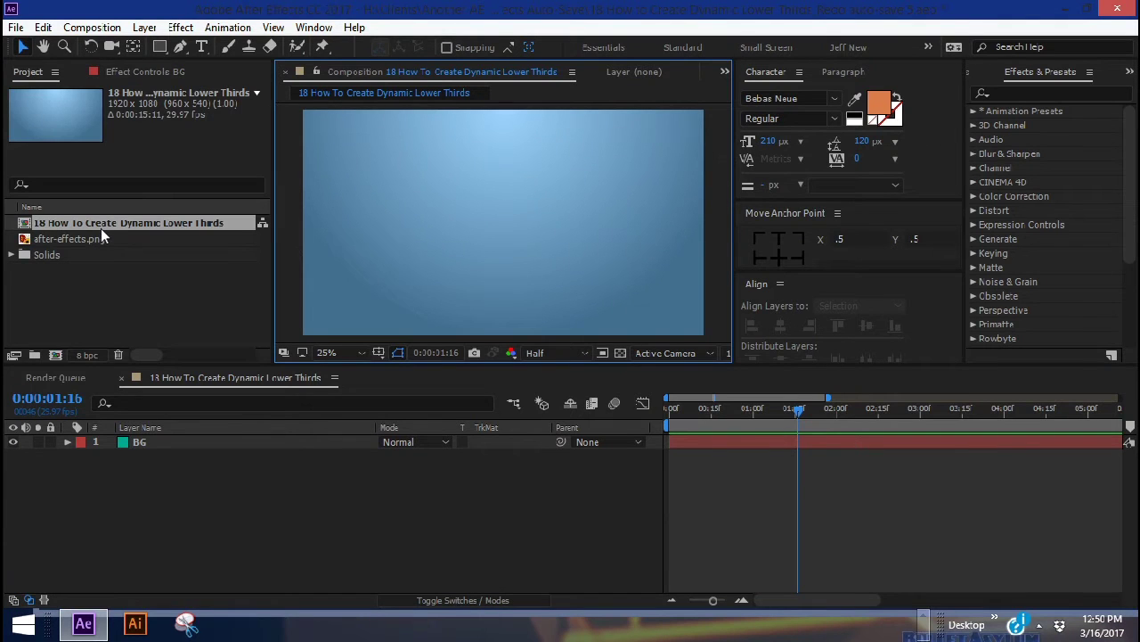
Add after-effects.png to the composition and scale the Ae logo to about half size
left_click(89, 237)
left_click_drag(89, 238, 178, 463)
left_click_drag(431, 469, 396, 470)
Create a new shape layer with a rectangle path and a purple fill
left_click(144, 28)
mouse_move(203, 27)
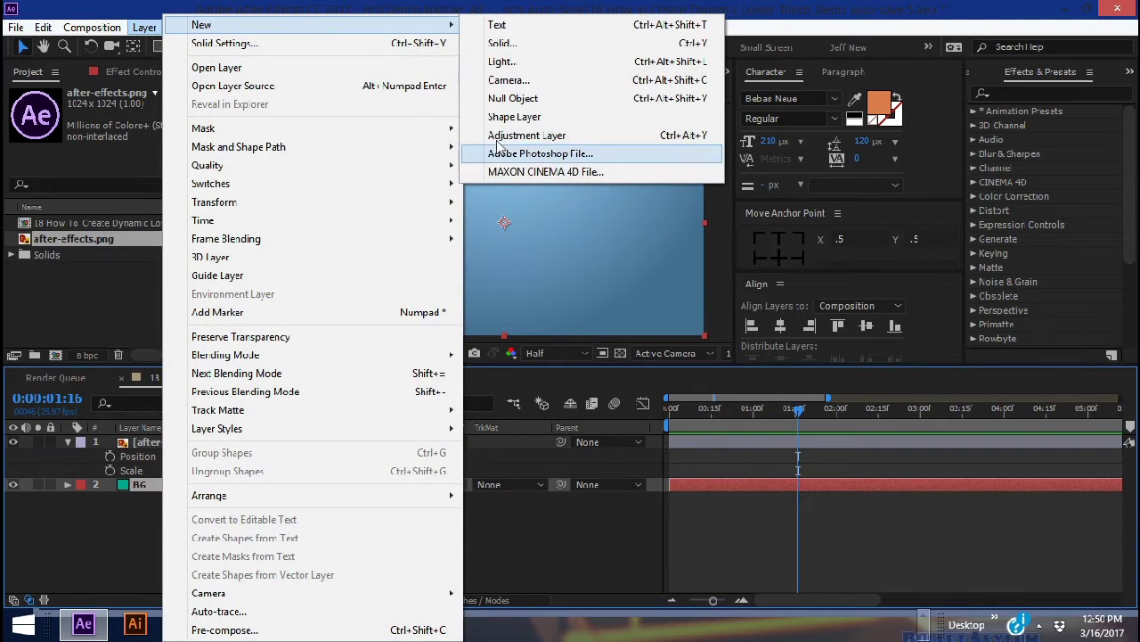
left_click(514, 116)
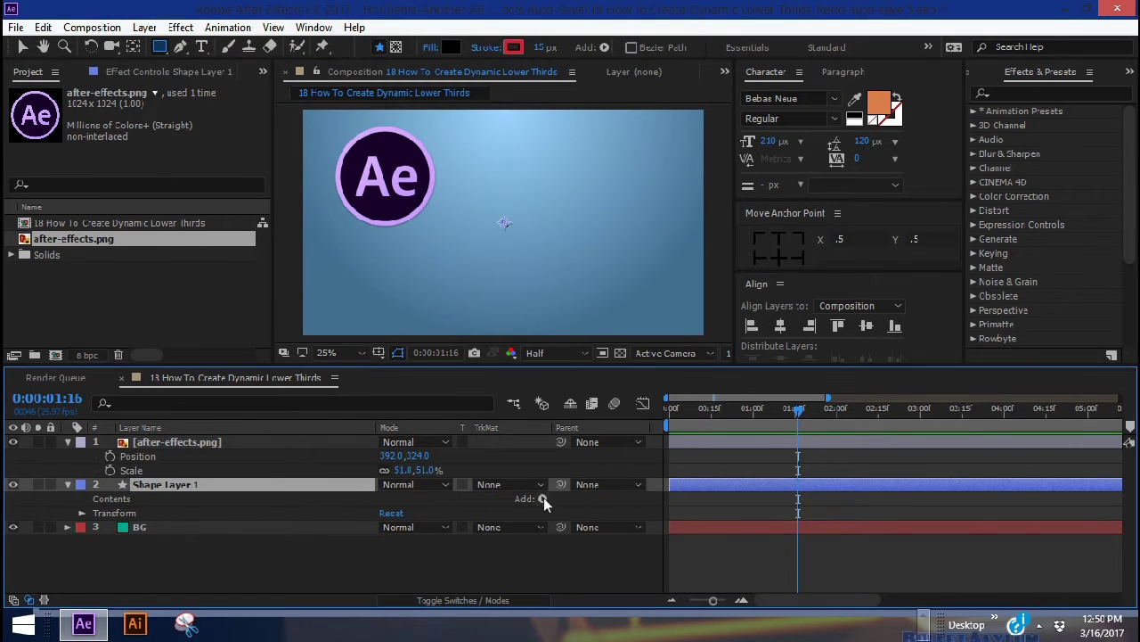
left_click(542, 498)
left_click(618, 157)
left_click(621, 236)
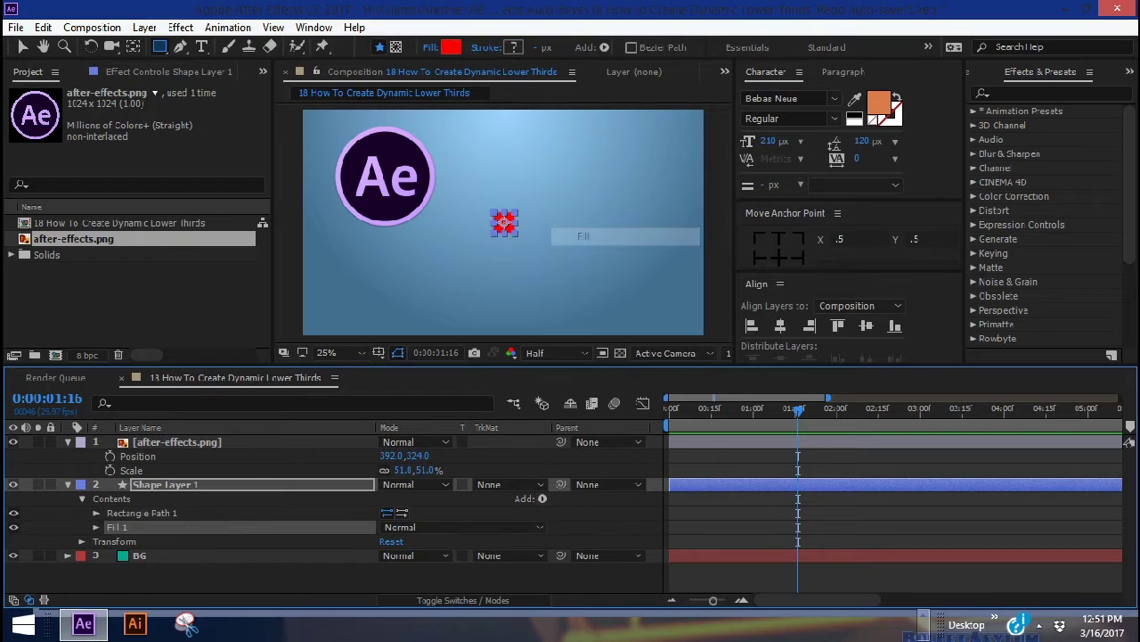
left_click(452, 46)
left_click(907, 341)
left_click(886, 302)
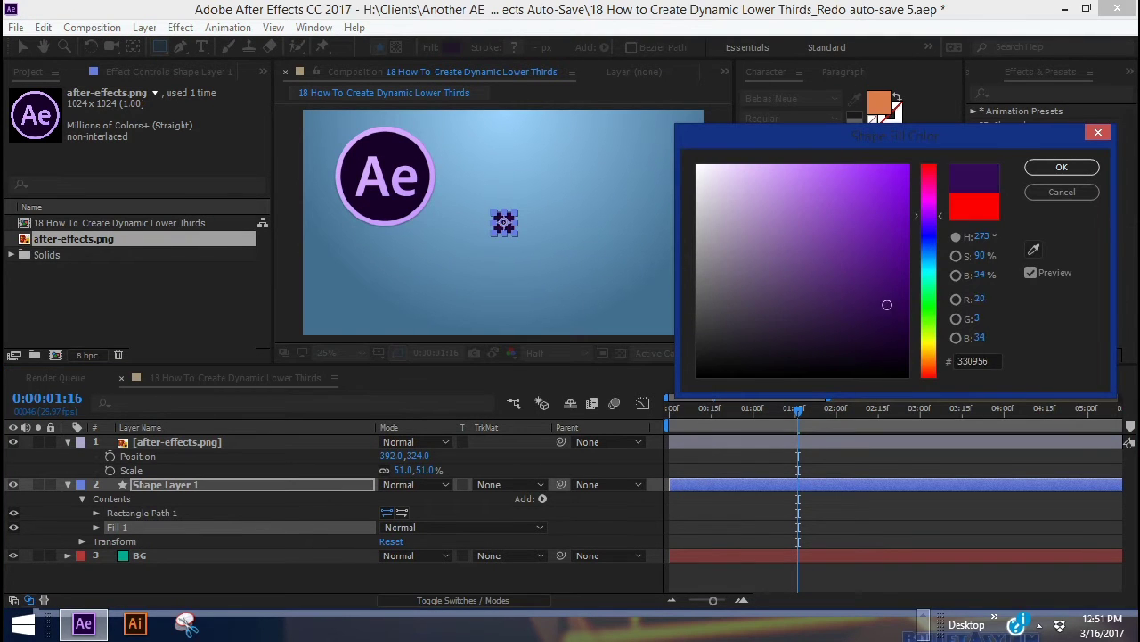
left_click(1063, 166)
Size the rectangle into a 2212-wide bar with roundness 334, and set the font to Gotham Narrow
left_click(96, 512)
left_click_drag(408, 525, 498, 526)
key("comma")
left_click_drag(419, 526, 468, 526)
key("period")
left_click_drag(390, 554, 578, 318)
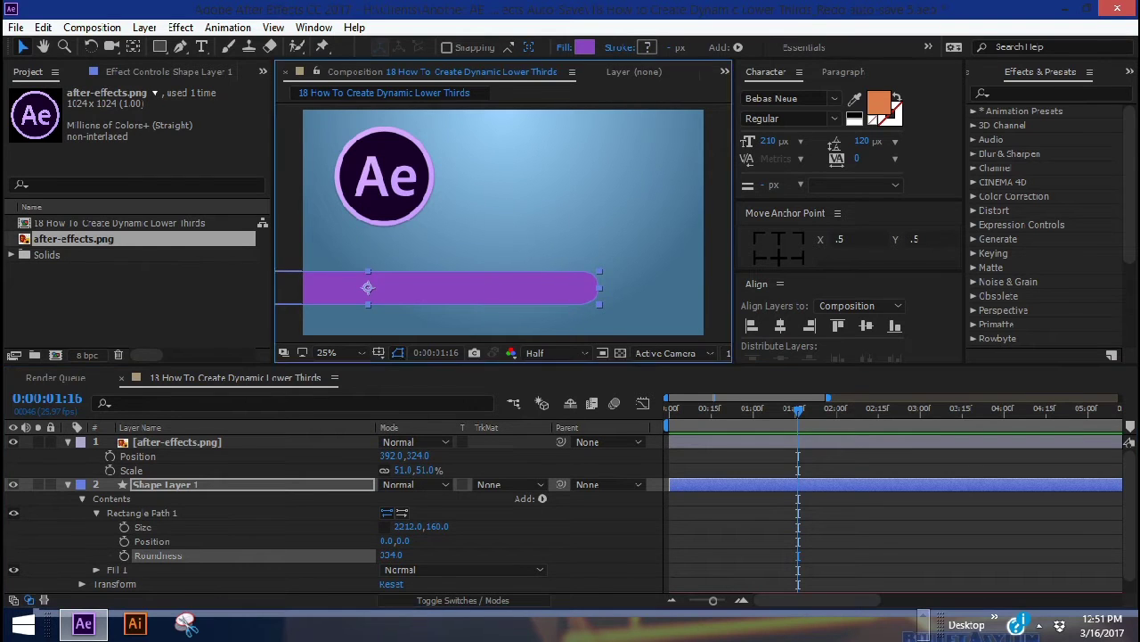
left_click(784, 98)
type("Gotham Narrow")
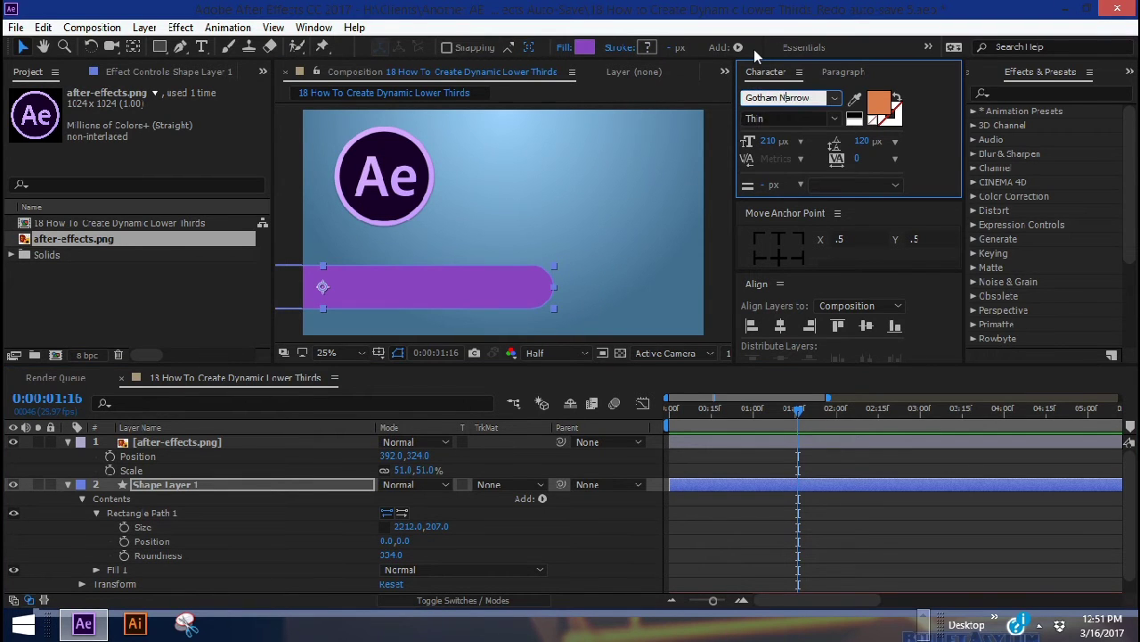
Set the JEFF text to font size 109
left_click(843, 71)
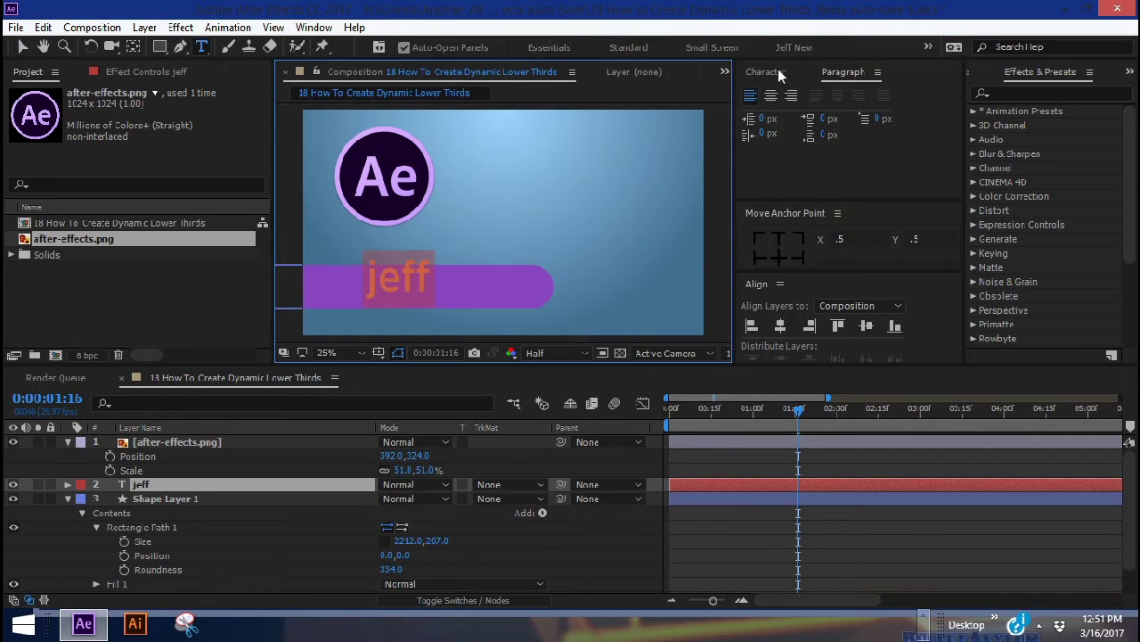
left_click(766, 72)
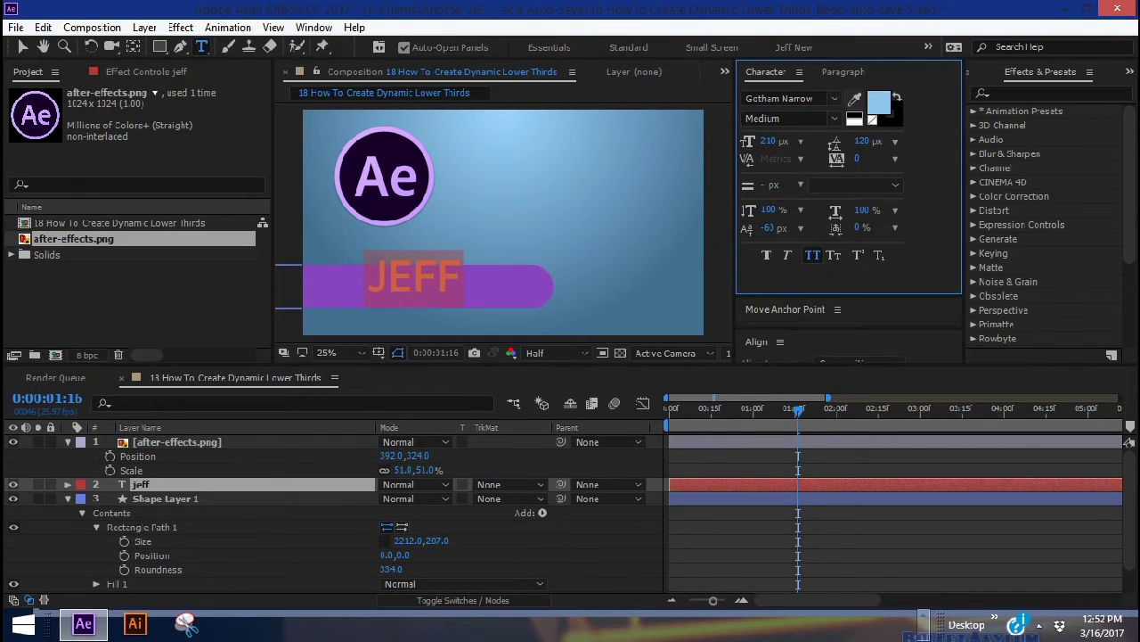
type("109")
key("Return")
key("Escape")
Change the bar's fill to a darker purple
key("v")
left_click(165, 498)
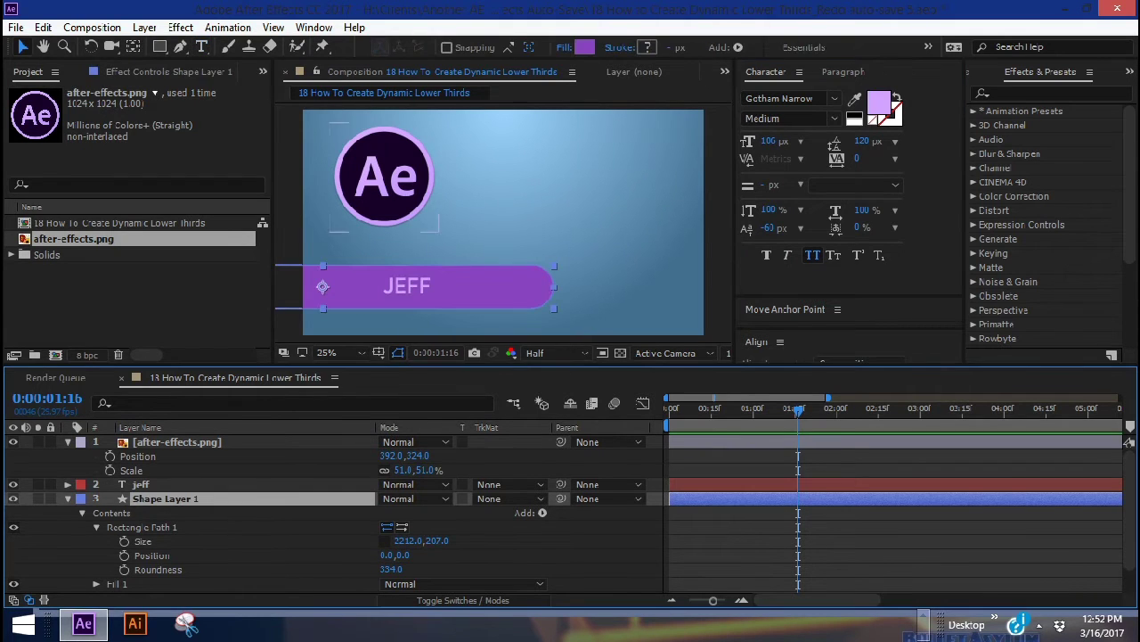
left_click(585, 48)
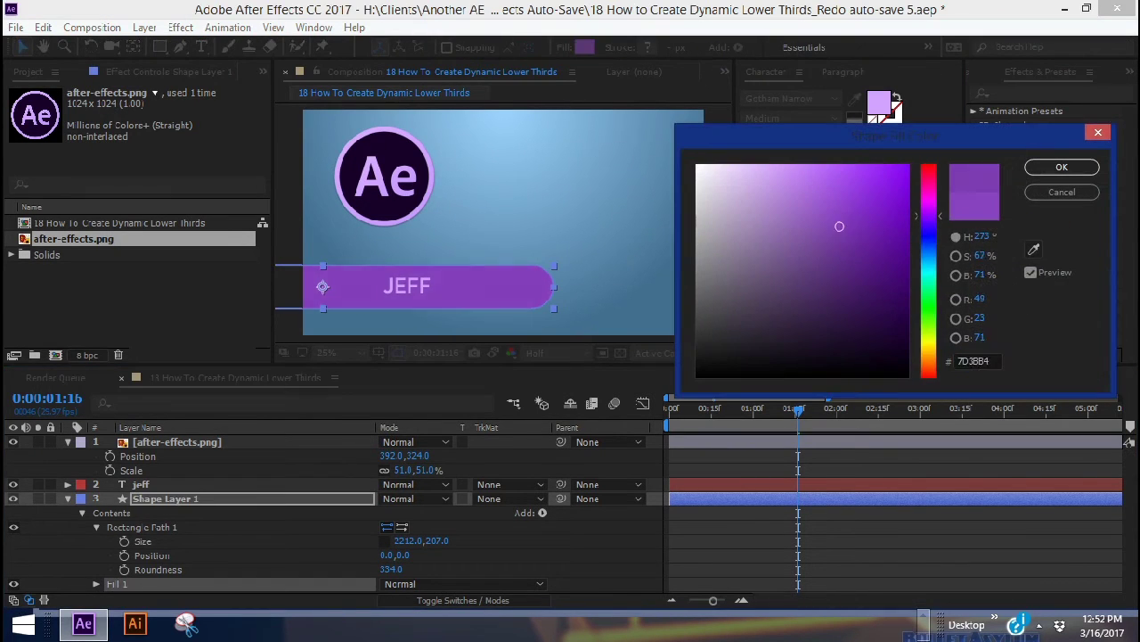
left_click(851, 253)
key("Return")
left_click(229, 455)
key("ctrl+d")
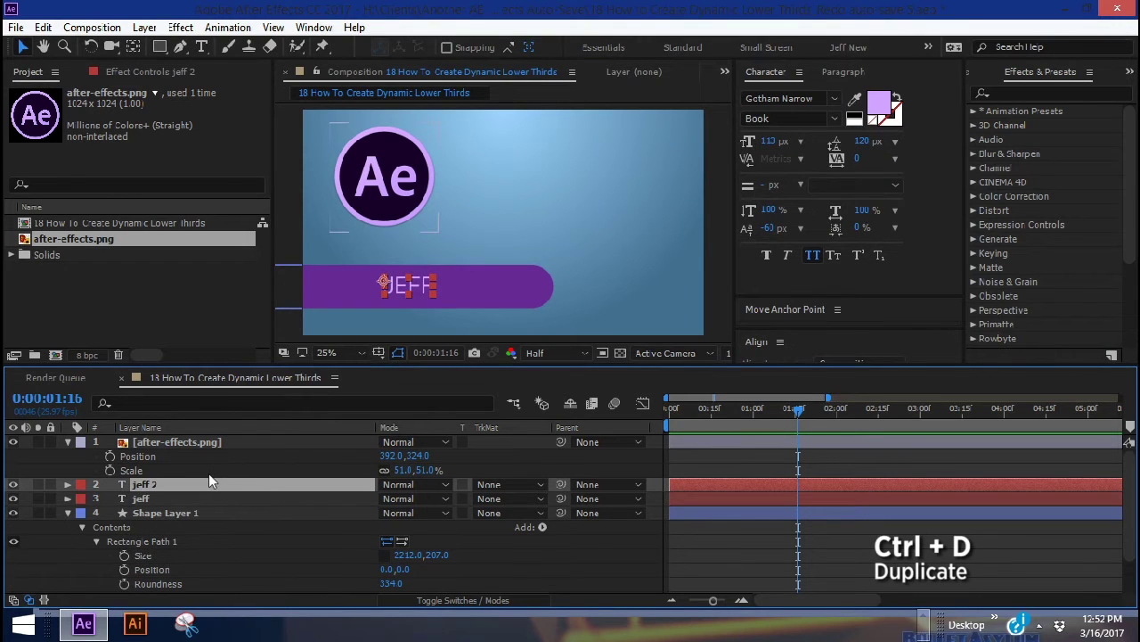
left_click_drag(393, 498, 595, 498)
double_click(463, 286)
type("knight")
key("ctrl+a")
left_click(791, 119)
left_click(793, 394)
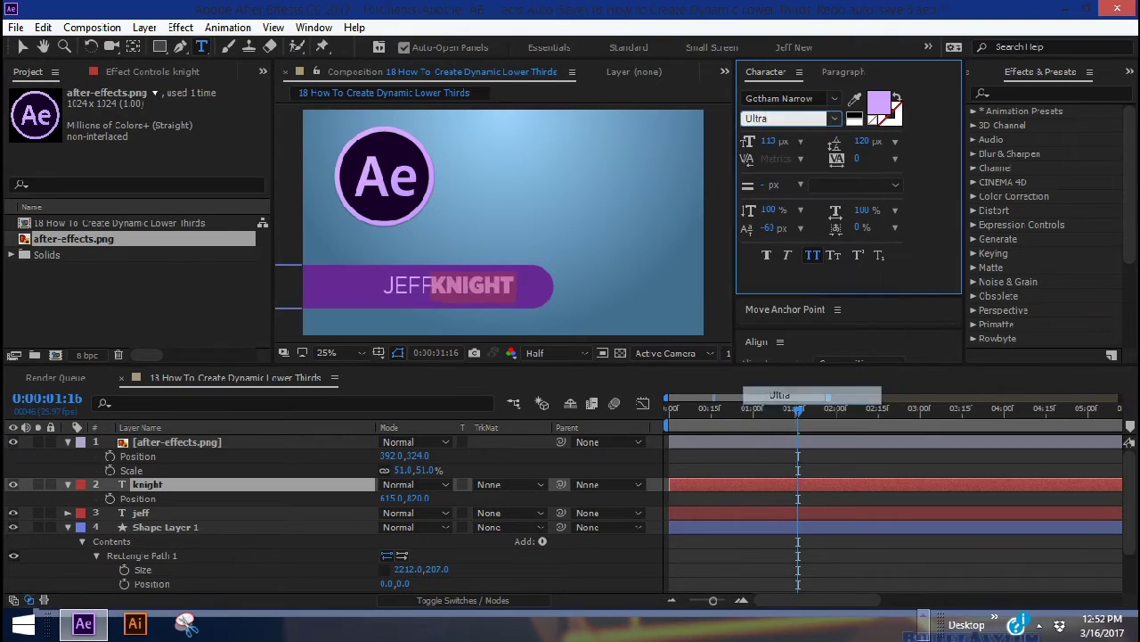
left_click(394, 192)
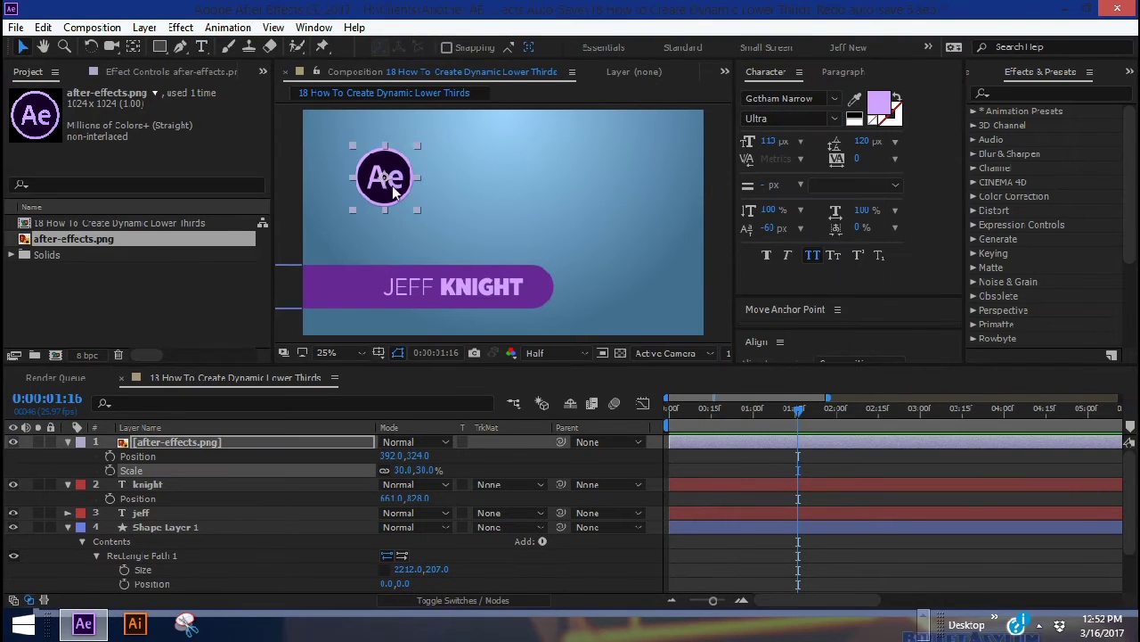
Move the Ae logo into the bar's left end and rename the bar layer 'Main Bar'
left_click_drag(394, 192, 352, 294)
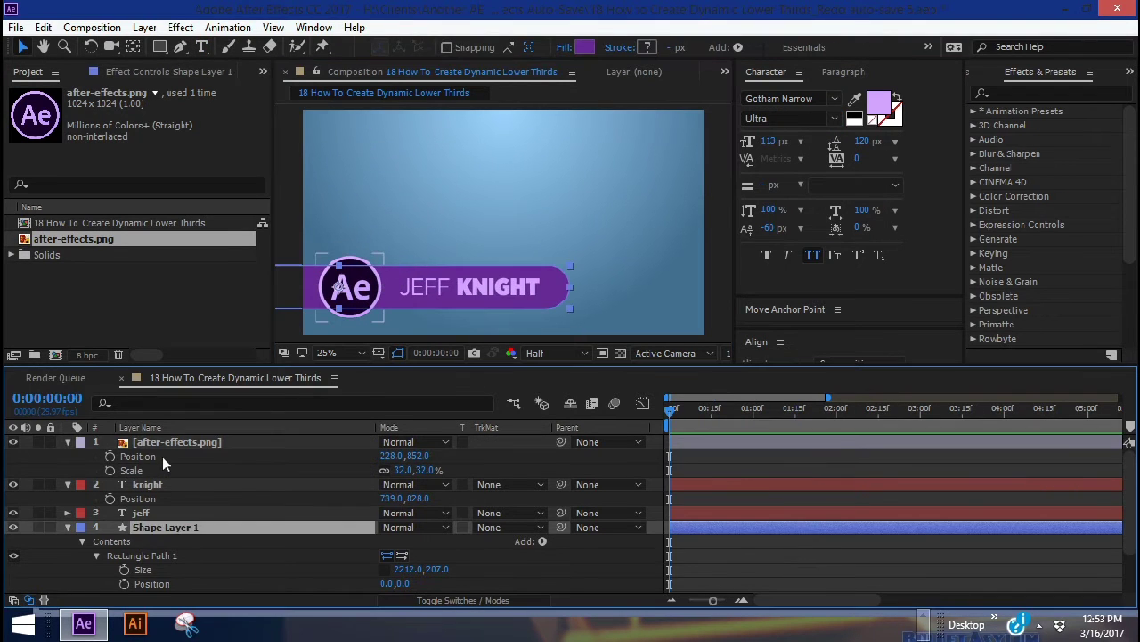
key("Return")
type("Main Bar")
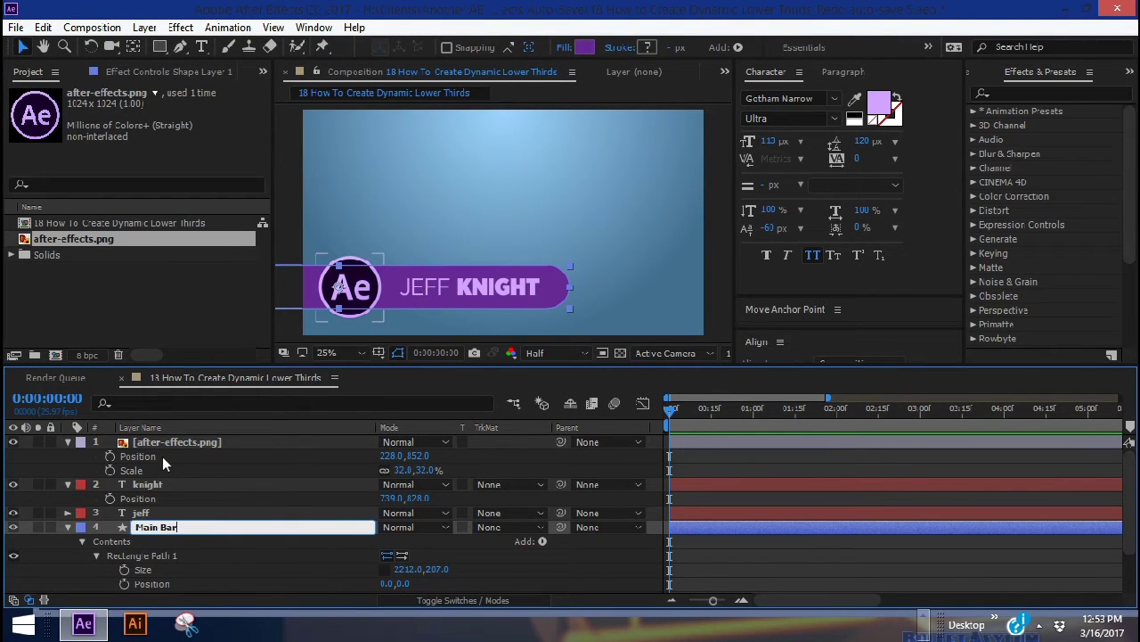
key("Return")
Create a new shape layer with a rectangle and a fill eyedropped to light purple
left_click(144, 28)
mouse_move(223, 23)
left_click(499, 117)
left_click(540, 541)
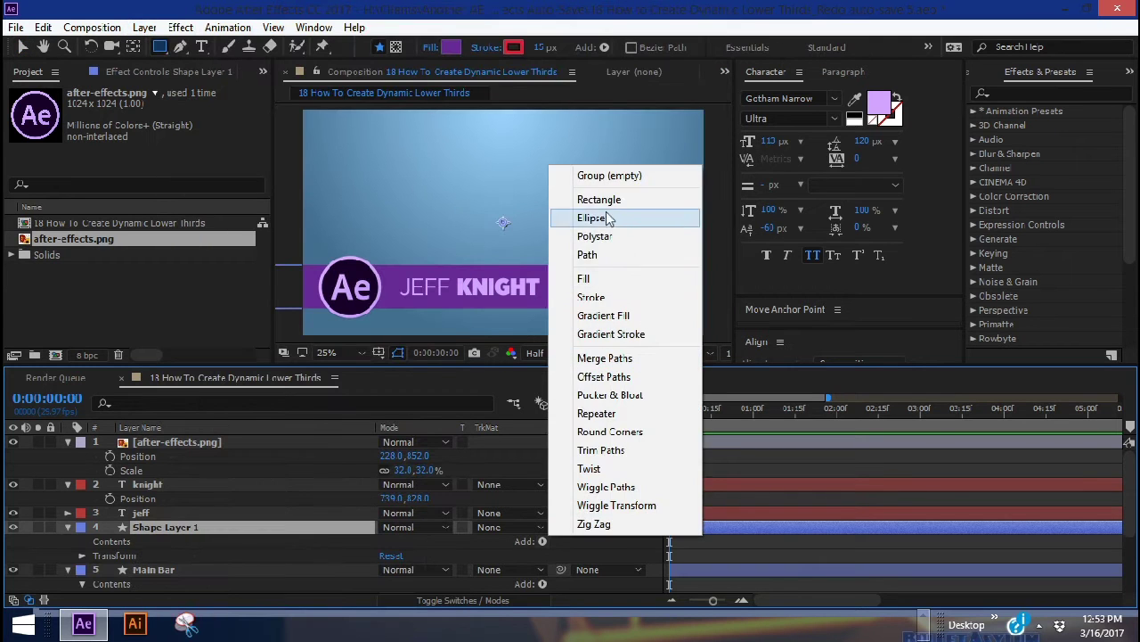
left_click(599, 200)
left_click(542, 541)
left_click(585, 279)
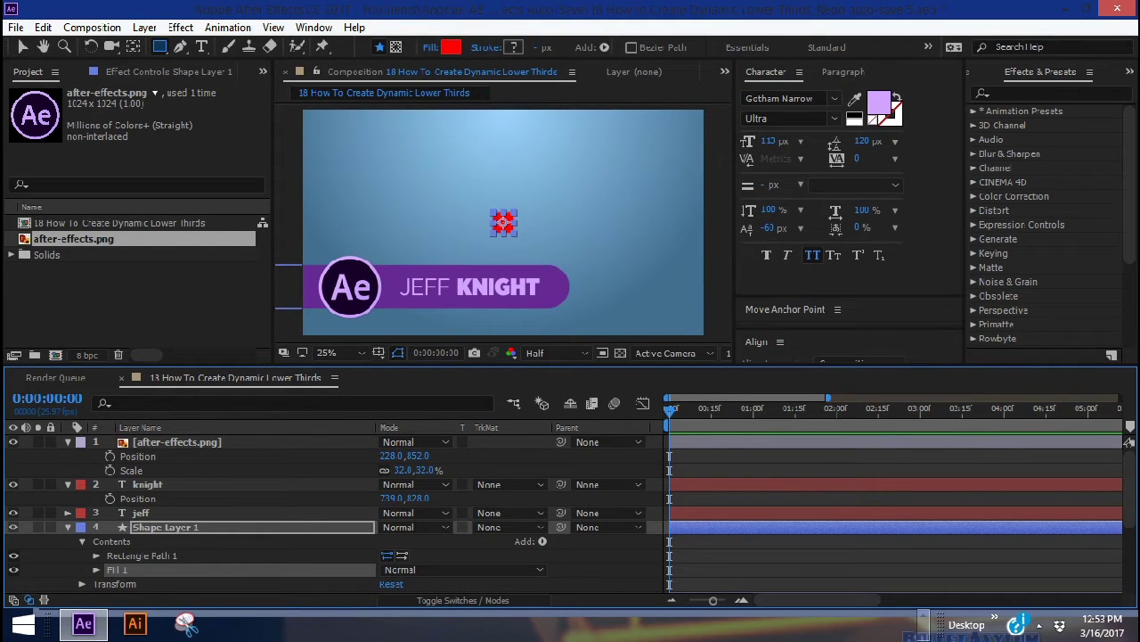
left_click(452, 47)
left_click(1033, 249)
left_click(879, 104)
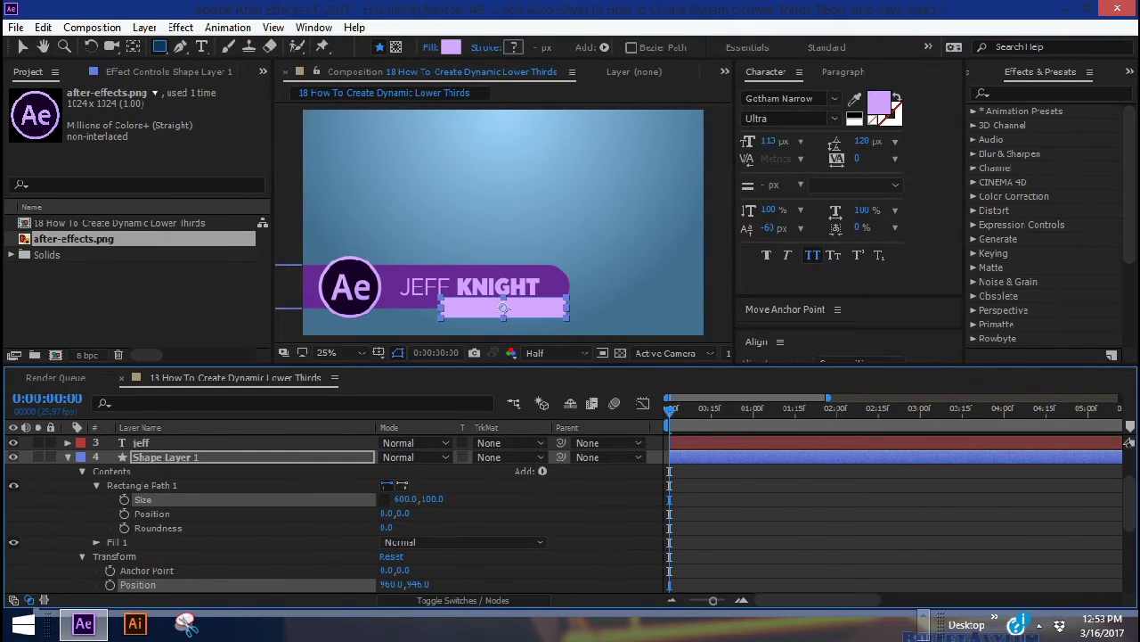
Rename the new shape layer 'Title bar' and move it below Main Bar in the stack
key("Return")
type("Title bar")
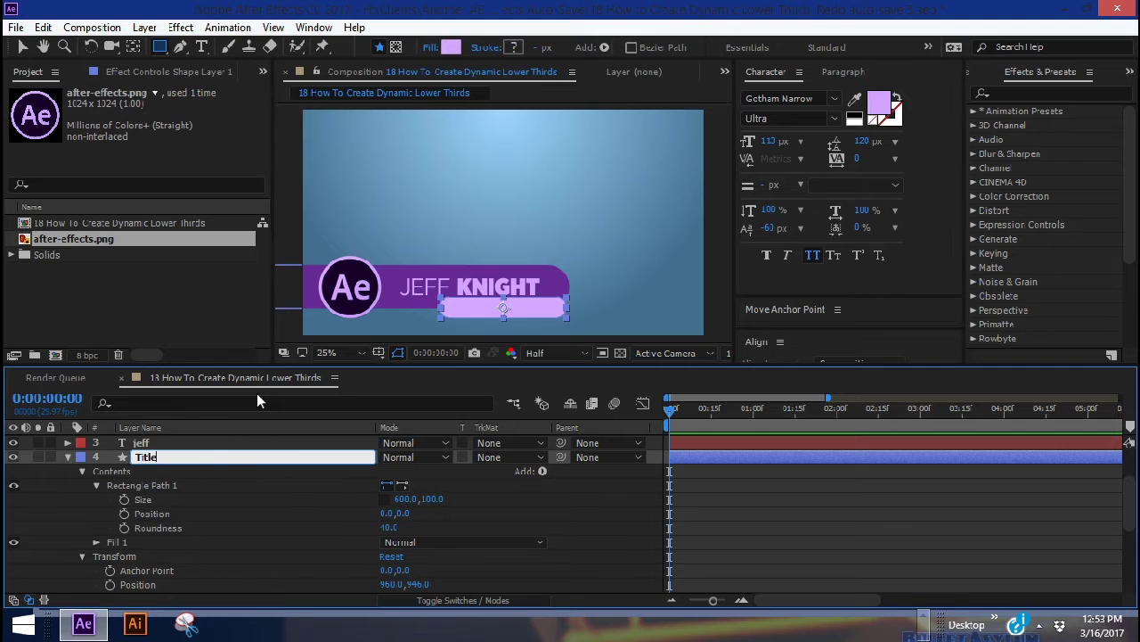
key("Return")
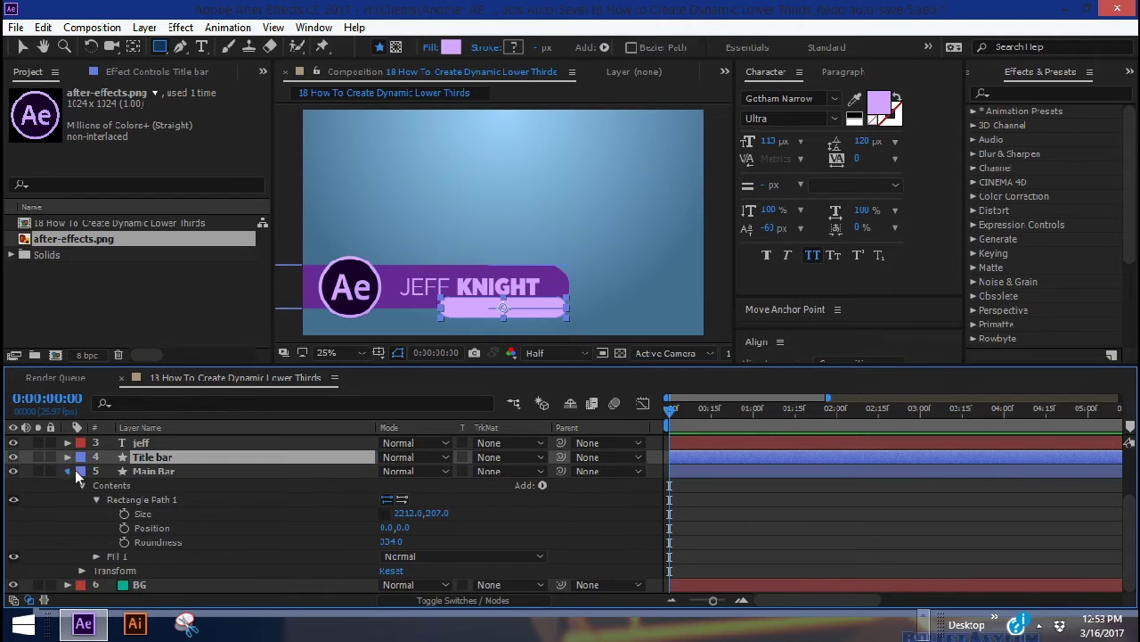
left_click(70, 471)
left_click_drag(150, 528, 354, 545)
key("p")
Add 'Creative Director' text on the title bar, centre its anchor, and size it to fit
key("ctrl+t")
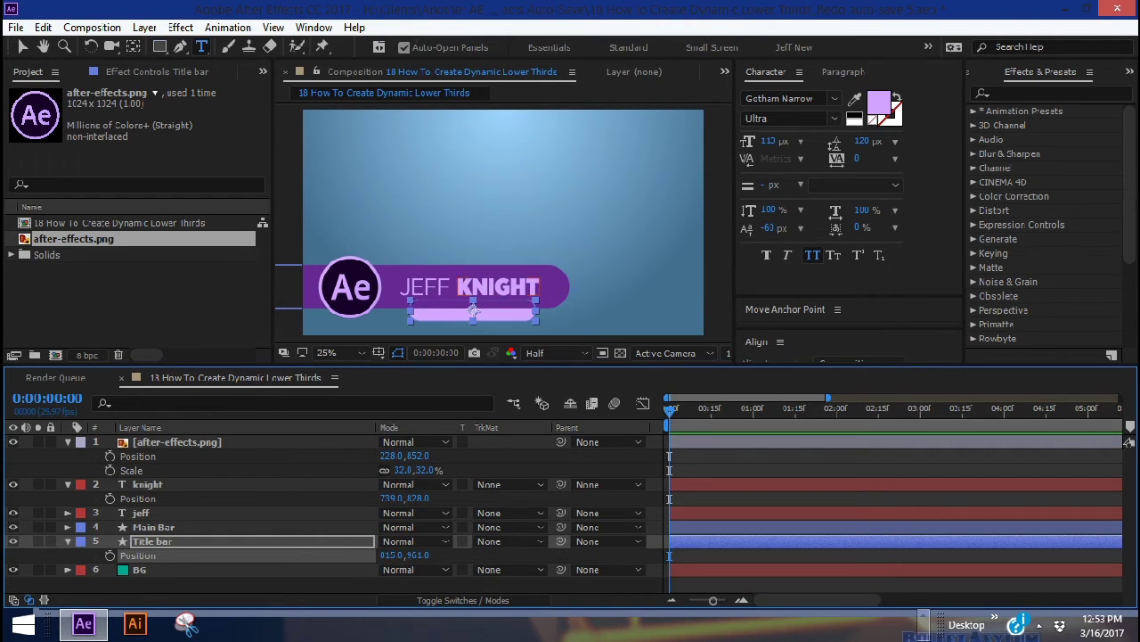
left_click(451, 313)
type("Creative Director")
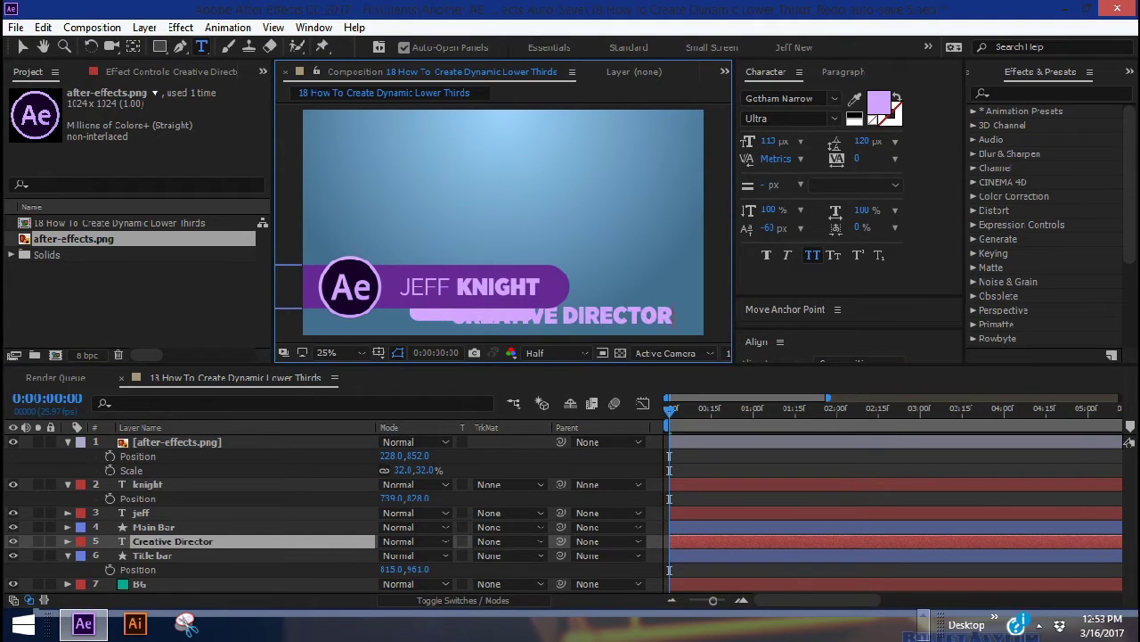
key("Escape")
left_click_drag(772, 141, 799, 140)
left_click(778, 308)
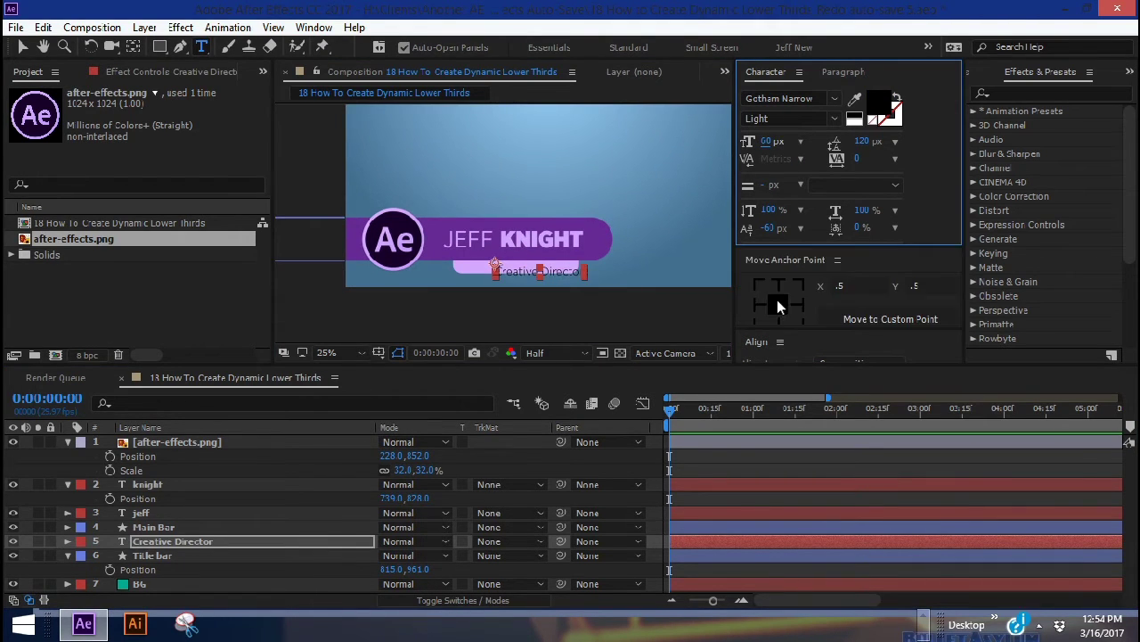
left_click(311, 541)
key("p")
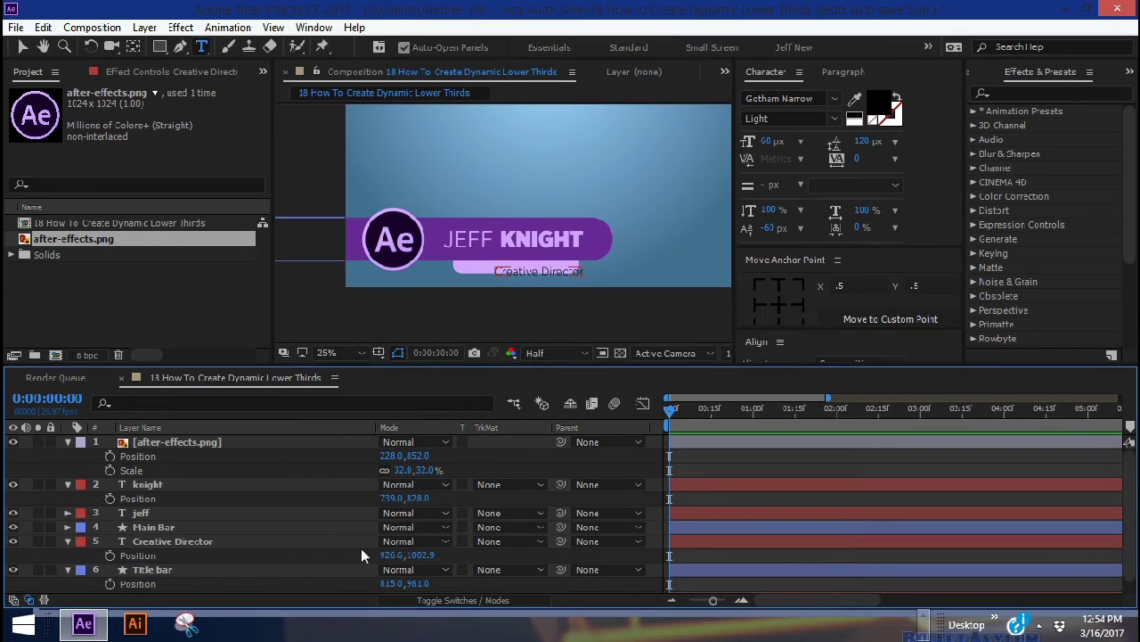
left_click_drag(772, 141, 757, 141)
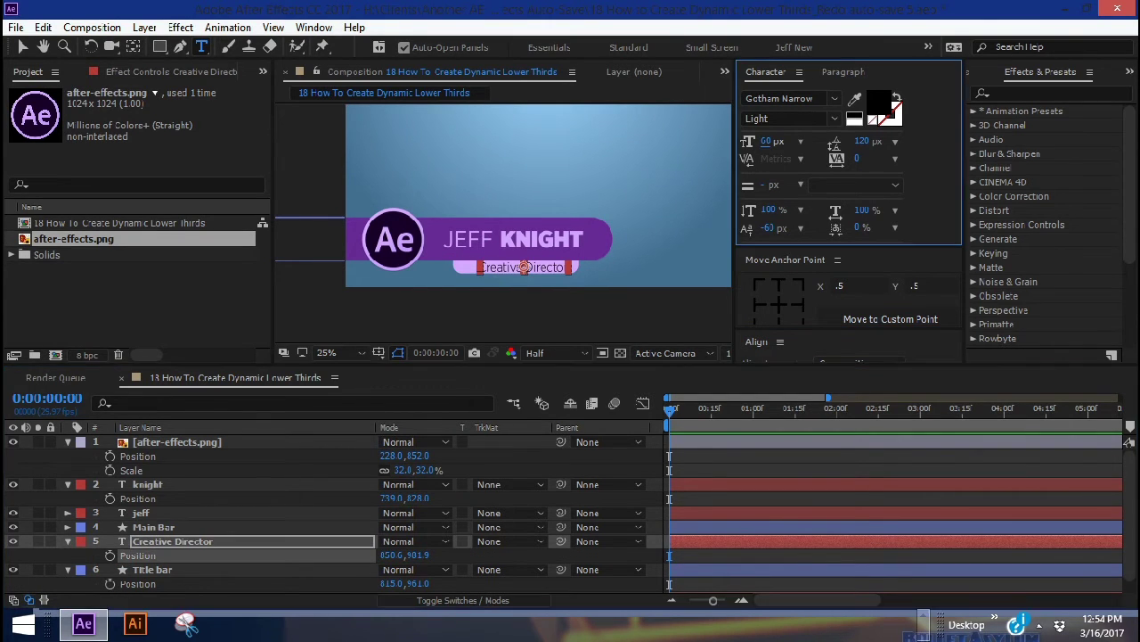
left_click(154, 525)
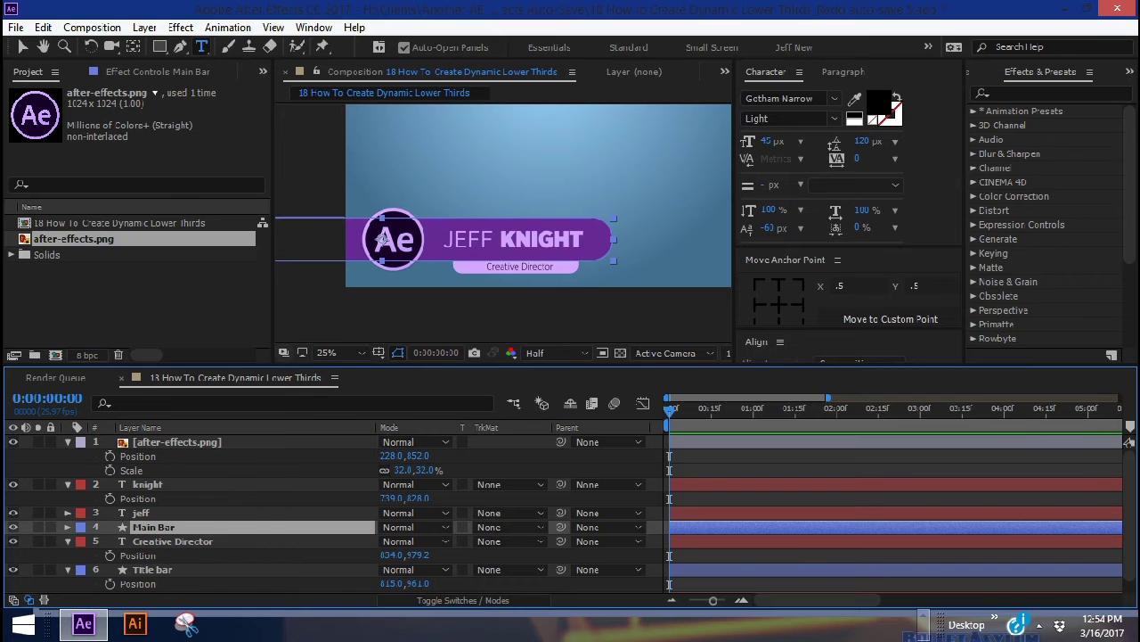
left_click(144, 27)
Create a third shape layer containing a group with a rectangle and light purple fill
mouse_move(295, 24)
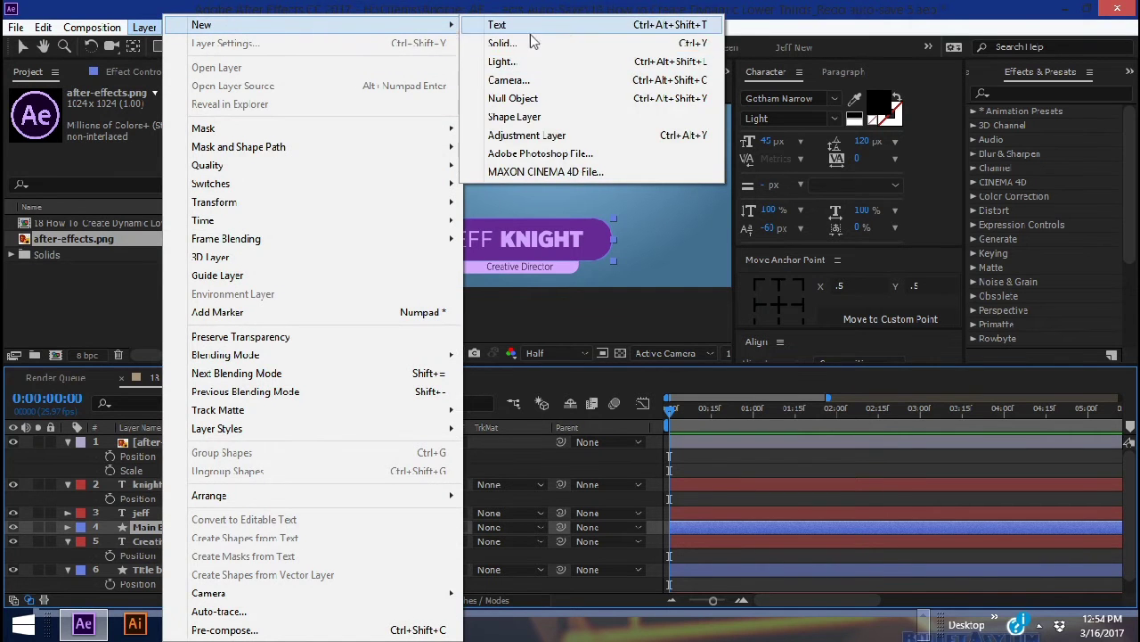
left_click(517, 117)
left_click(68, 527)
left_click(542, 541)
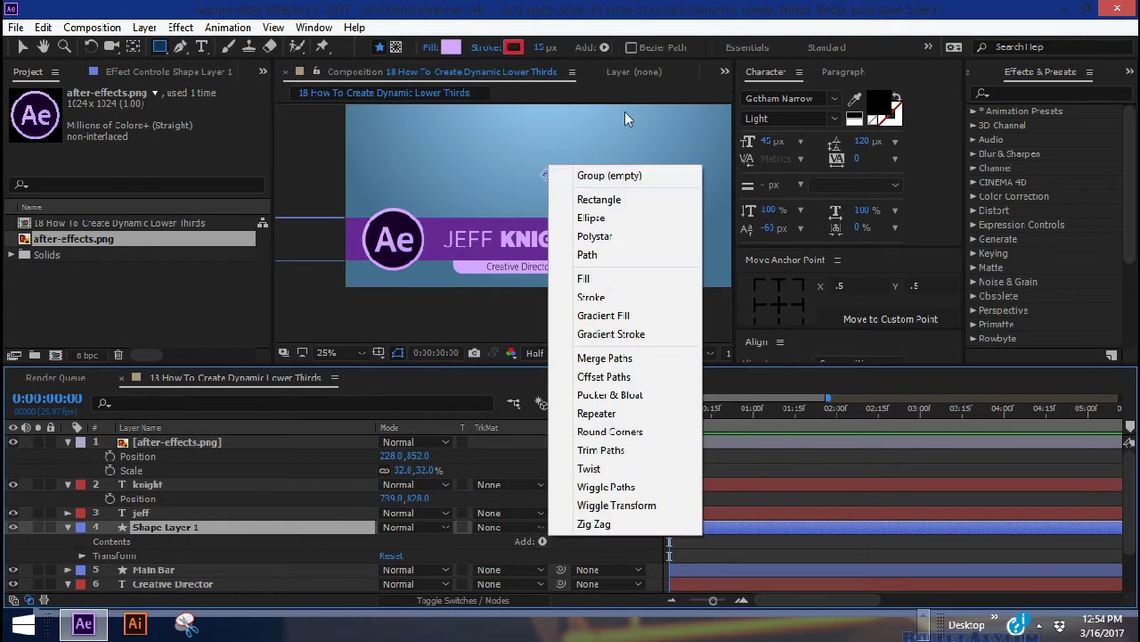
left_click(597, 176)
left_click(543, 541)
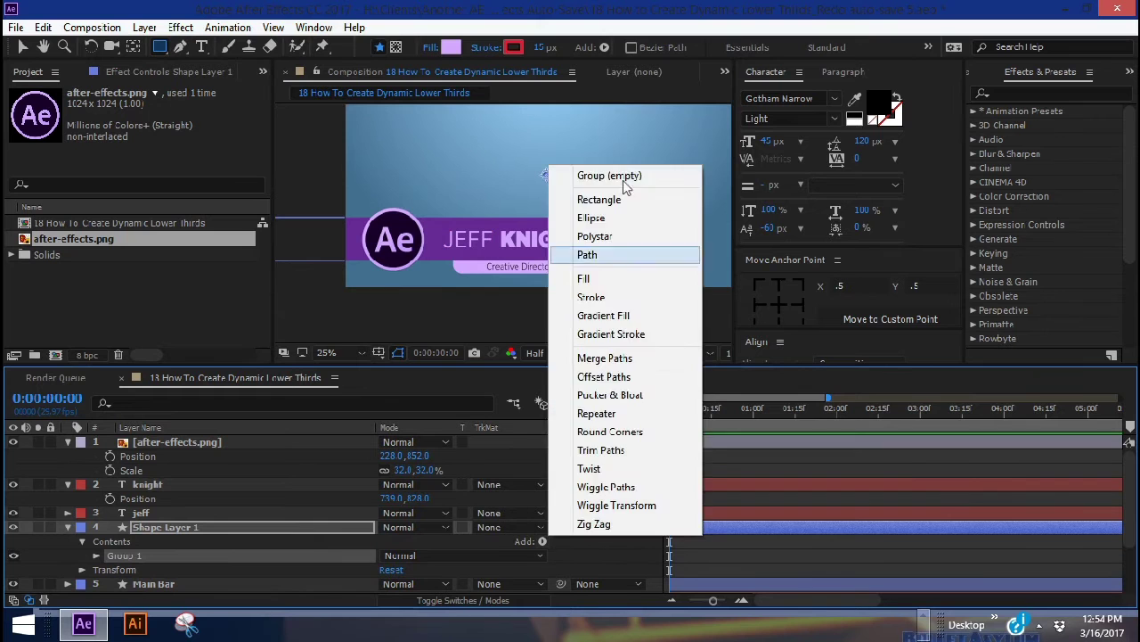
left_click(599, 199)
left_click(551, 540)
left_click(584, 279)
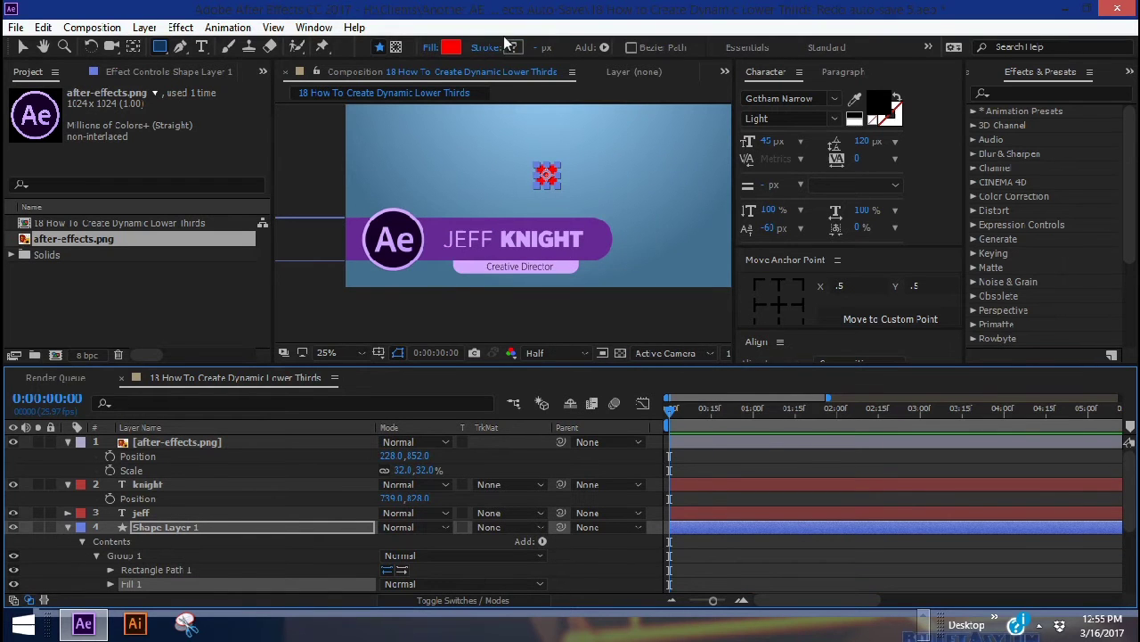
left_click(452, 46)
left_click(1034, 250)
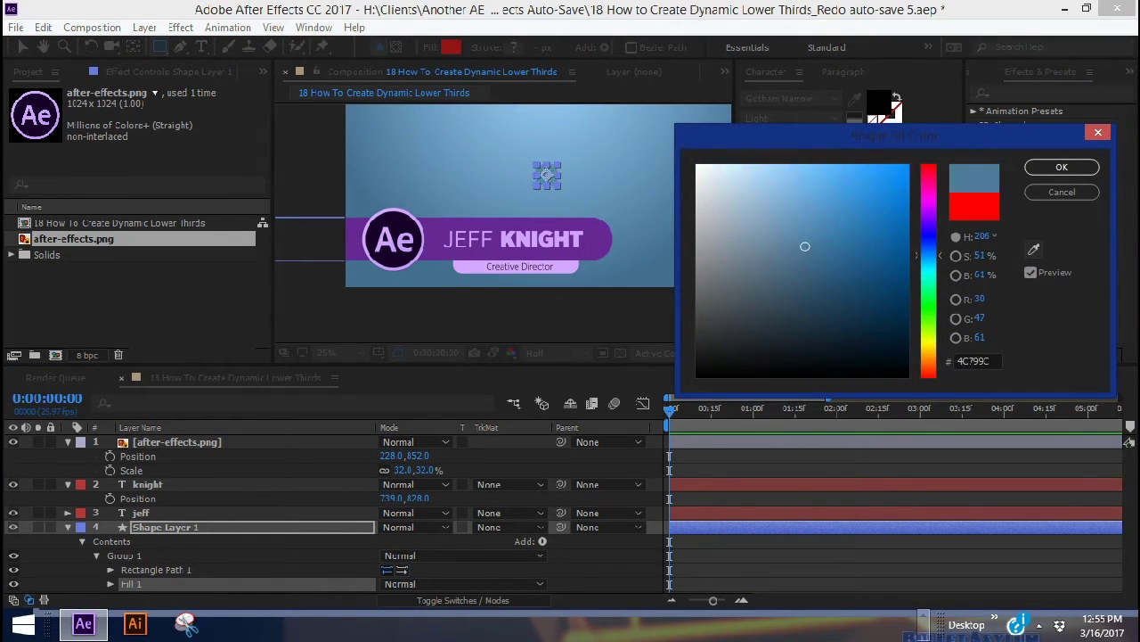
left_click(519, 265)
Make the rectangle 15 high, stretch it to 2524 wide across the frame, and shift it left
key("Return")
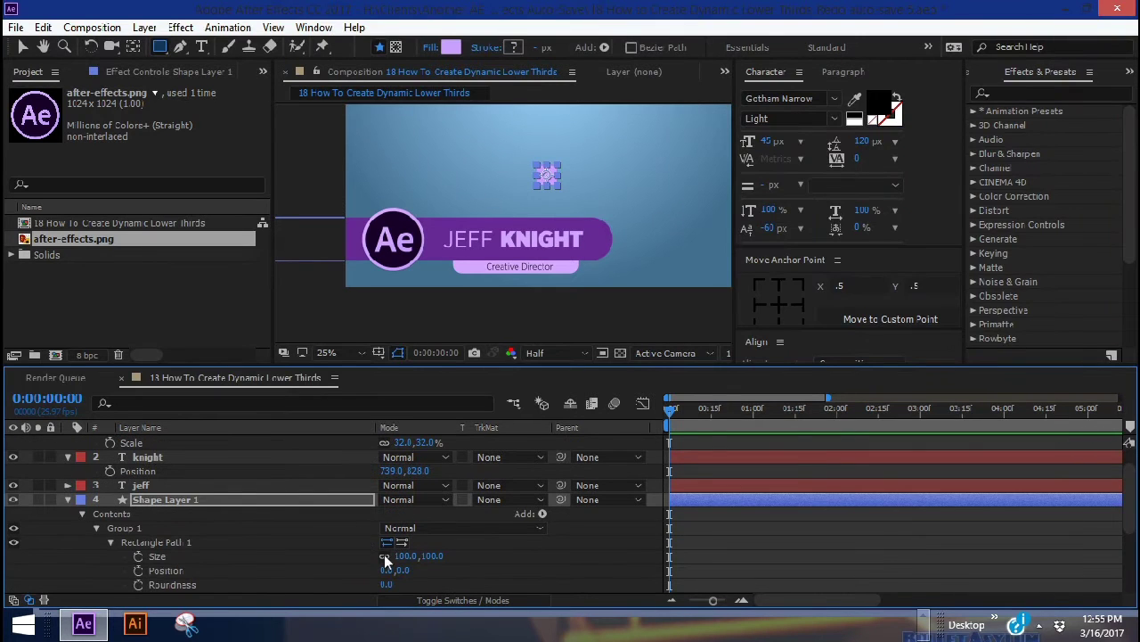
left_click(432, 555)
type("15")
key("Return")
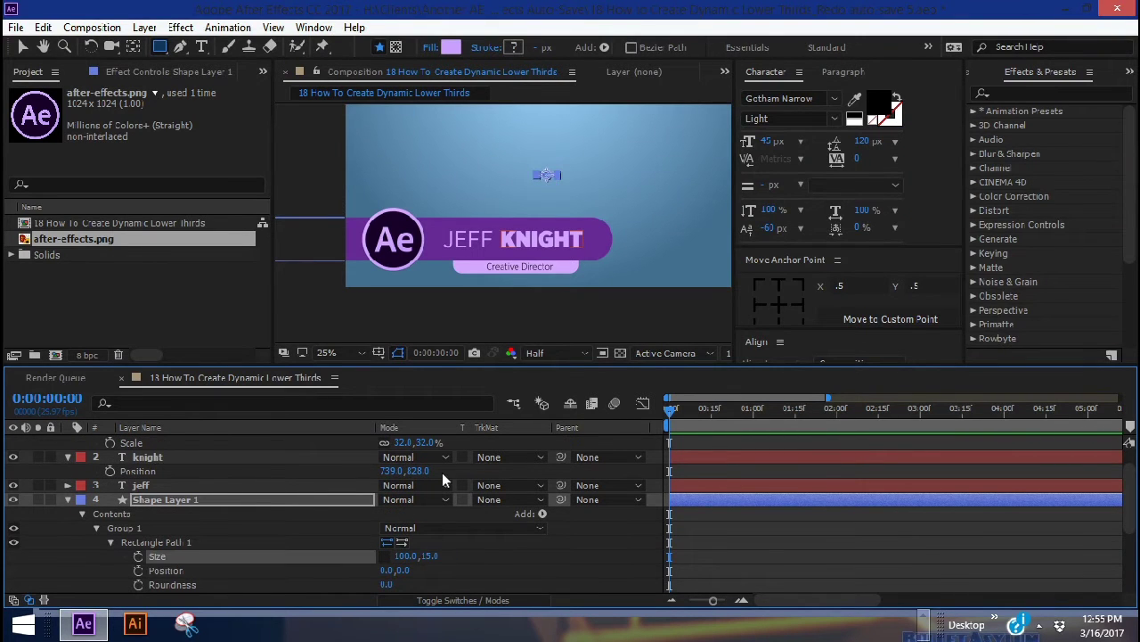
left_click_drag(405, 555, 499, 555)
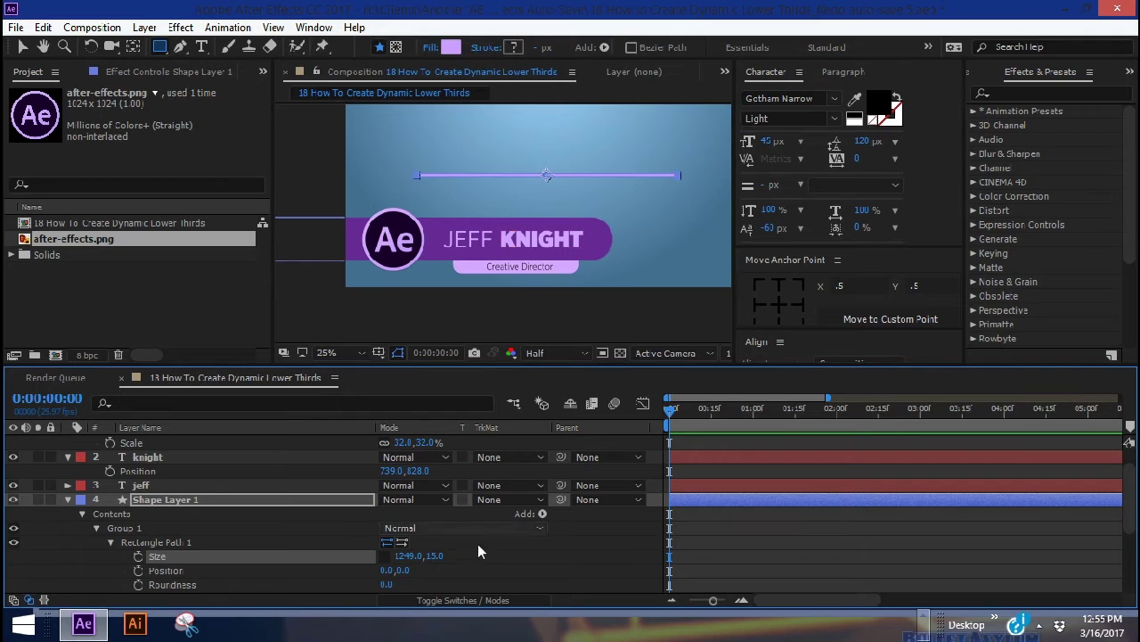
scroll(478, 543, "down", 5)
key("comma")
key("period")
left_click_drag(405, 527, 383, 527)
scroll(165, 543, "up", 3)
key("period")
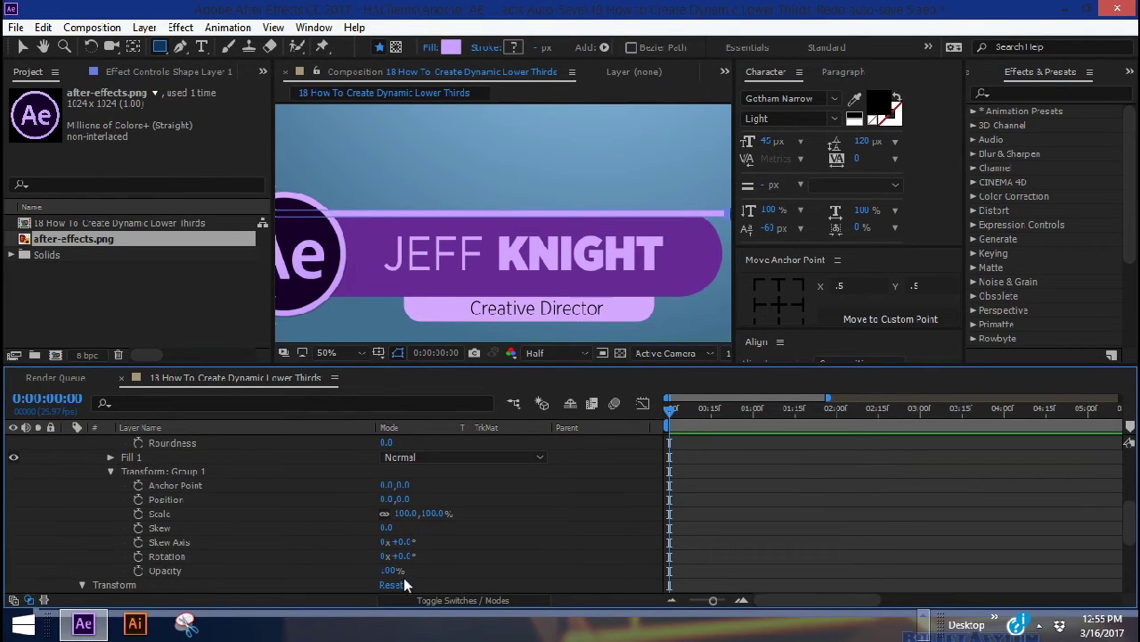
Set the first line group to 80% opacity and duplicate it
left_click(390, 570)
type("80")
key("Return")
key("ctrl+d")
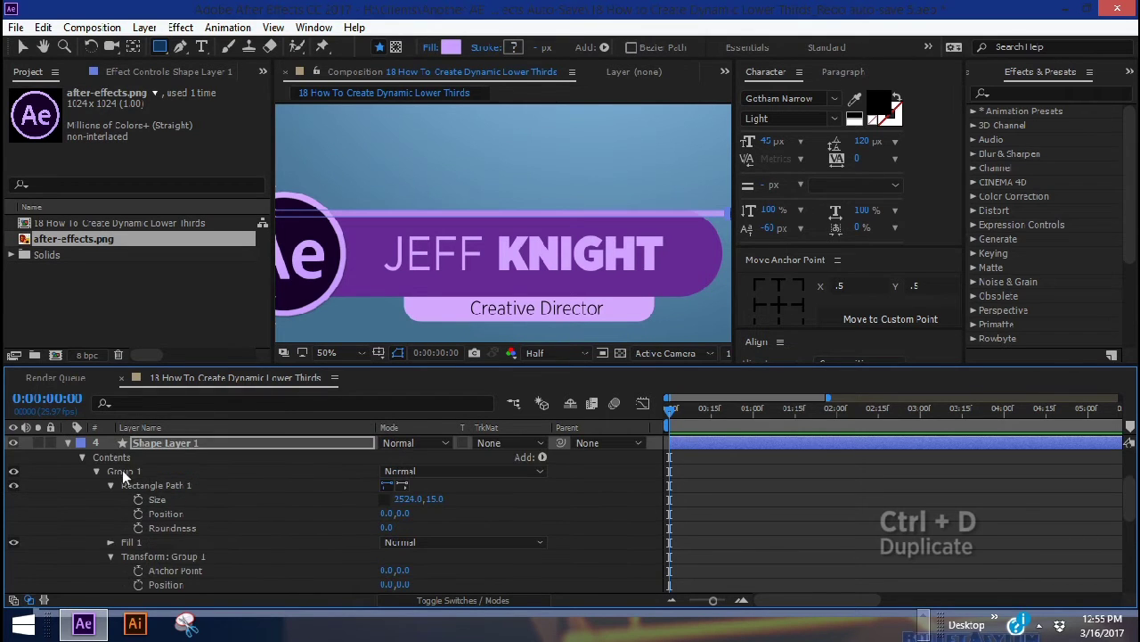
left_click(123, 472)
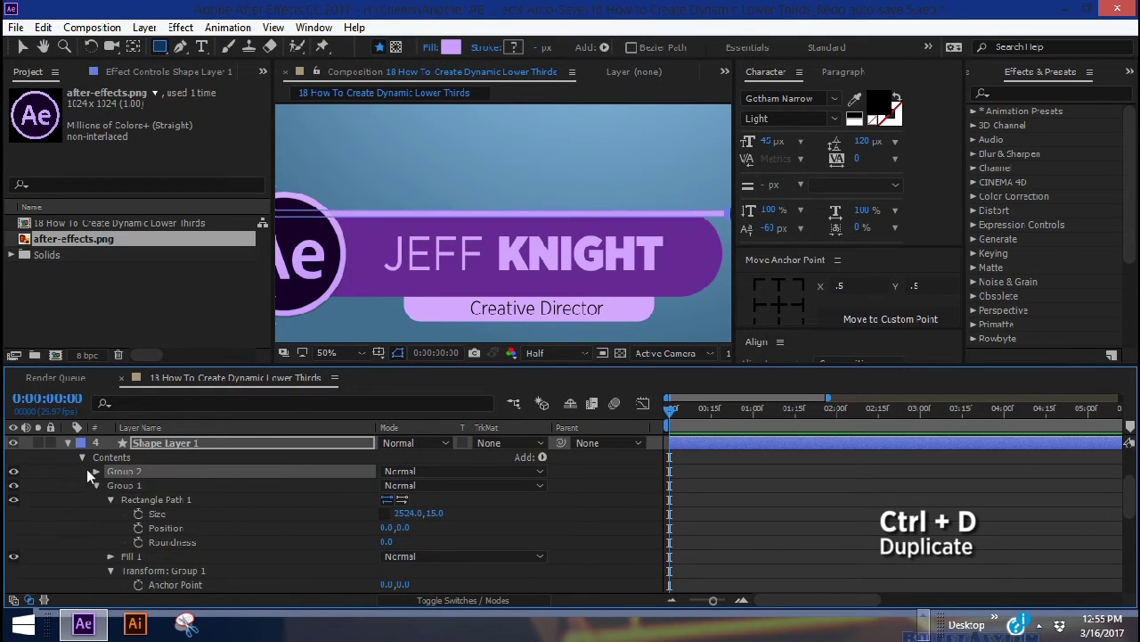
left_click(96, 471)
Move Group 2 to position Y 15 and set its opacity to 50%
scroll(111, 513, "down", 2)
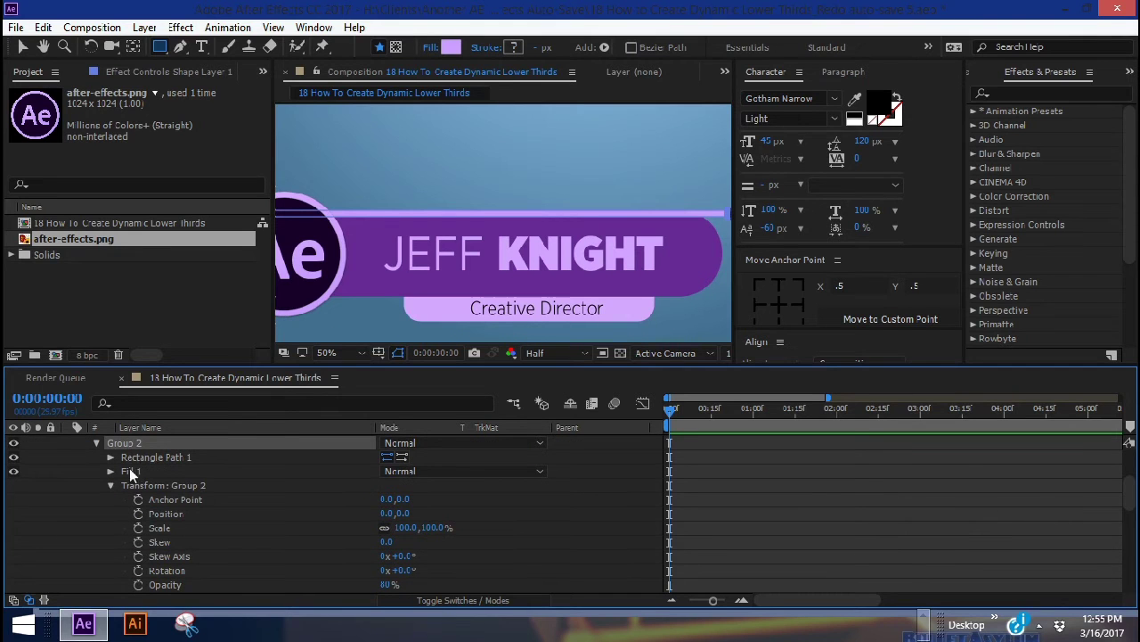
left_click_drag(403, 513, 418, 513)
left_click(412, 513)
key("Return")
left_click(389, 585)
type("50")
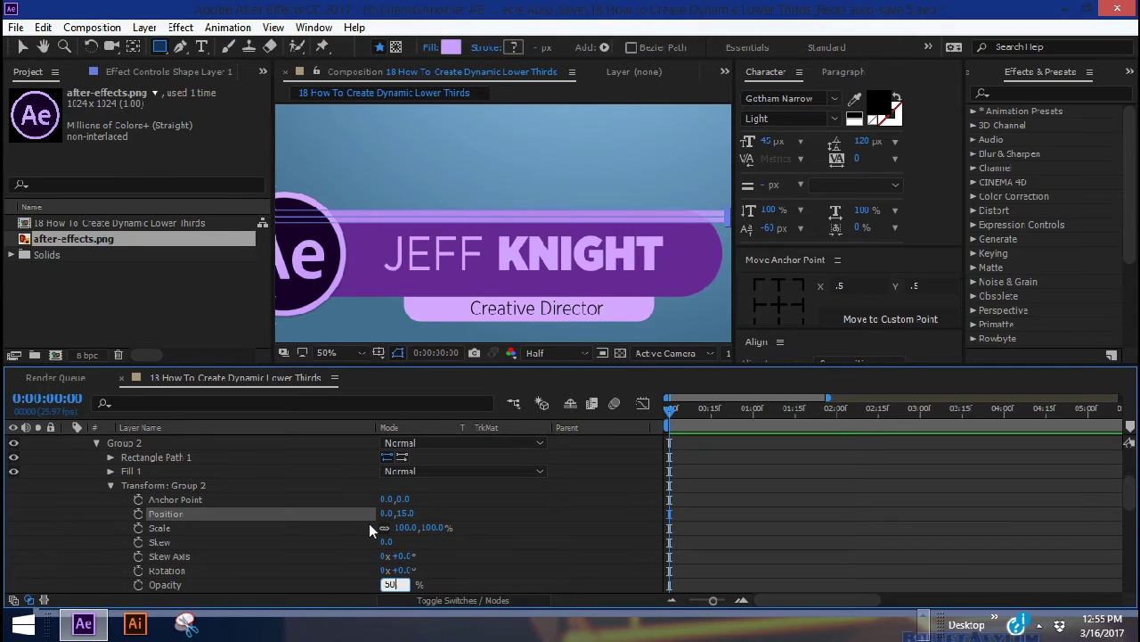
key("Return")
Duplicate Group 2 into Group 3 at position Y 30 with 30% opacity
left_click(114, 442)
key("ctrl+d")
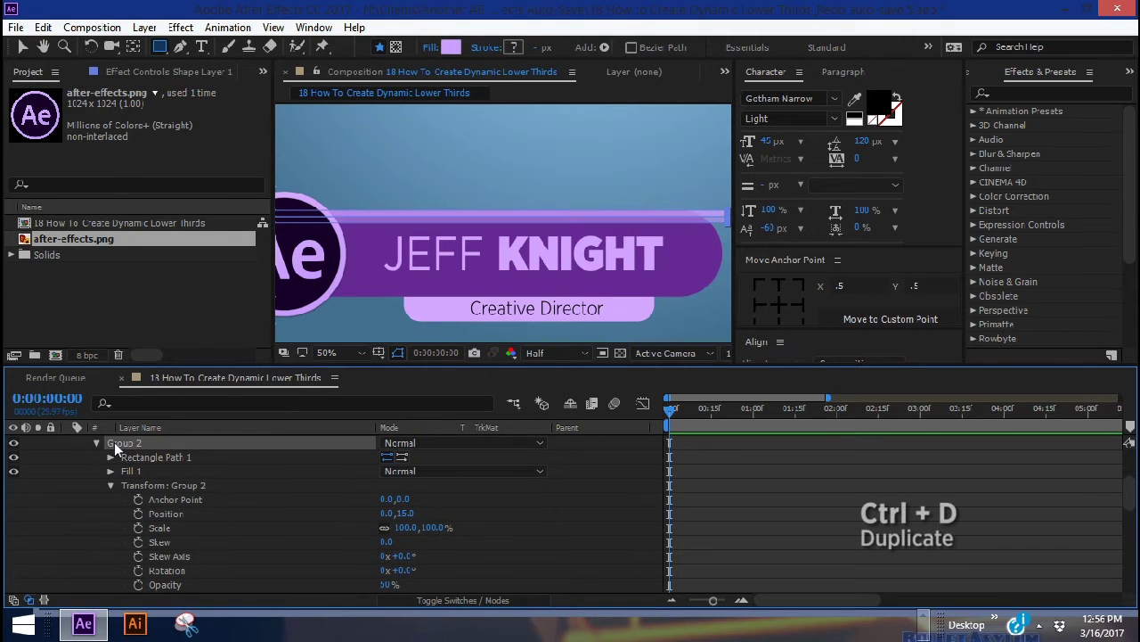
left_click(97, 443)
left_click(110, 485)
left_click(406, 513)
type("30")
key("Return")
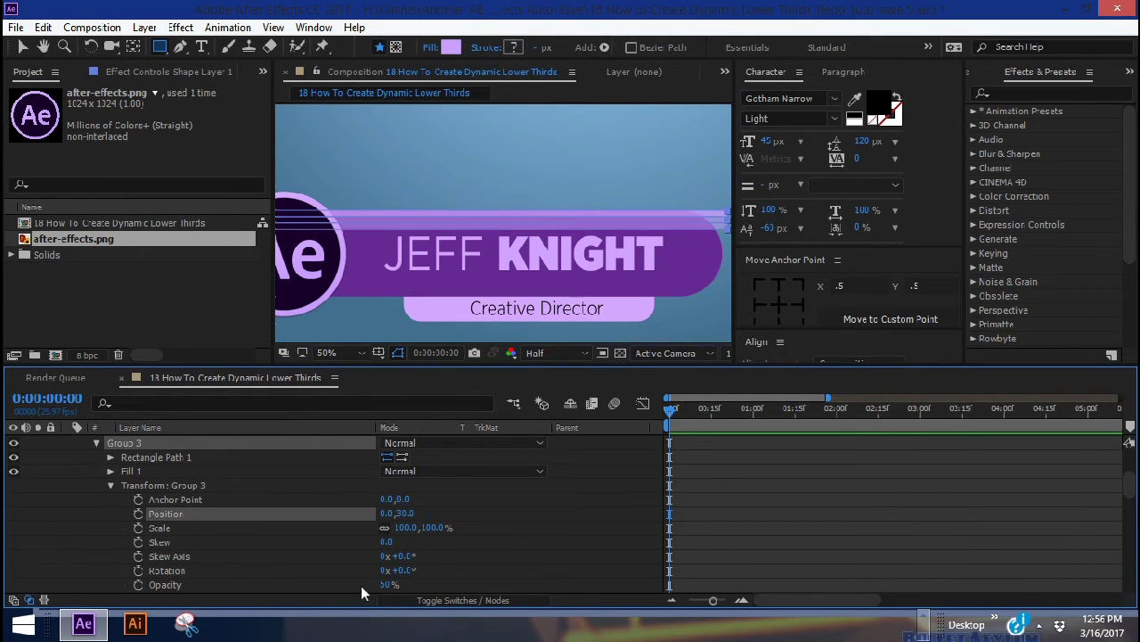
left_click(389, 584)
type("30")
key("Return")
key("comma")
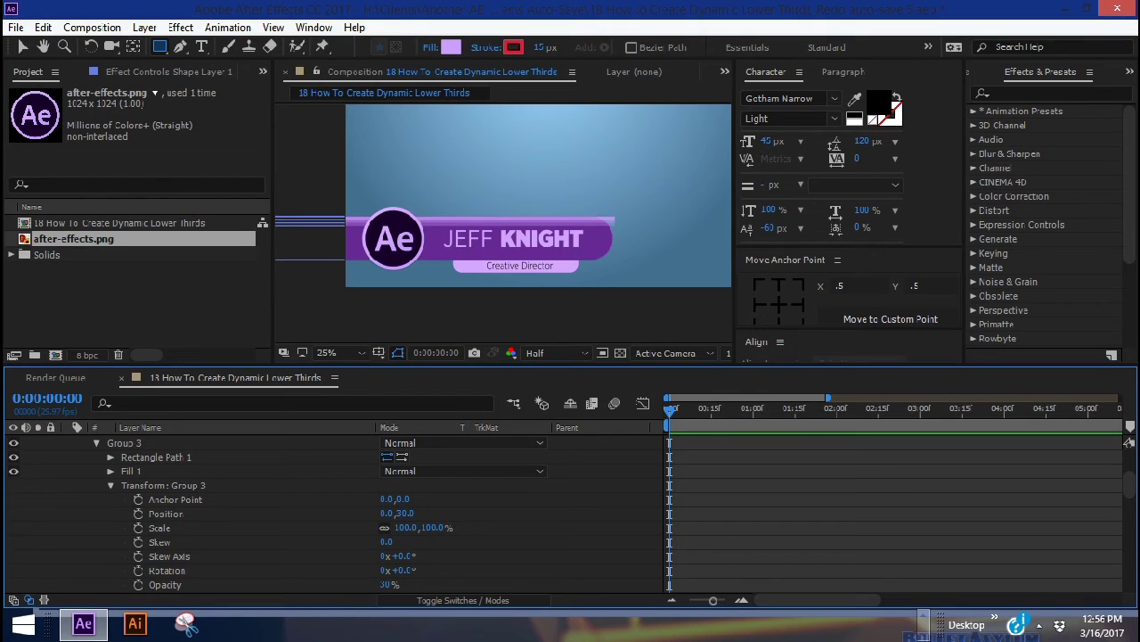
left_click(153, 463)
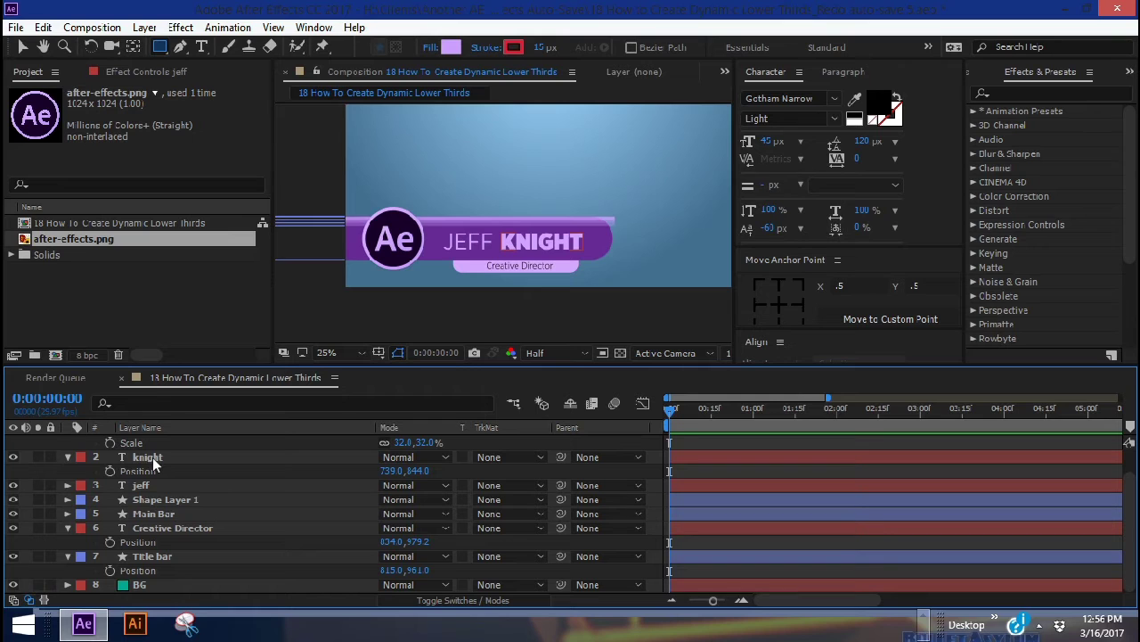
Apply CC Radial Fast Blur, Matte Choker and Fill to the knight text layer
left_click(393, 239)
key("v")
left_click(534, 241)
left_click(991, 96)
type("cc r")
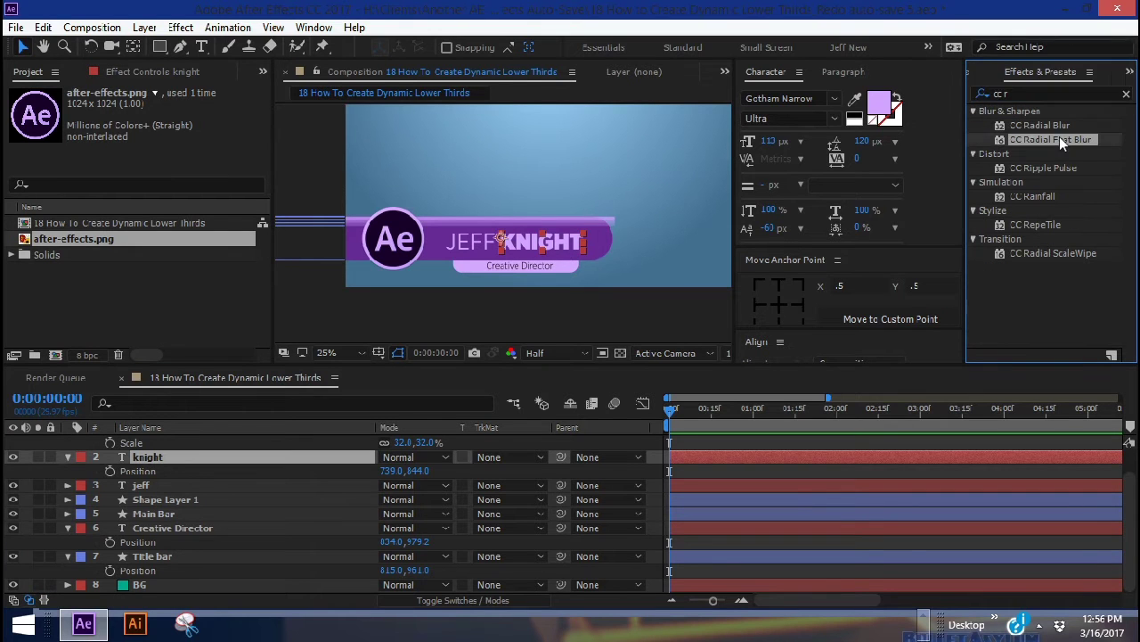
left_click_drag(1060, 137, 270, 467)
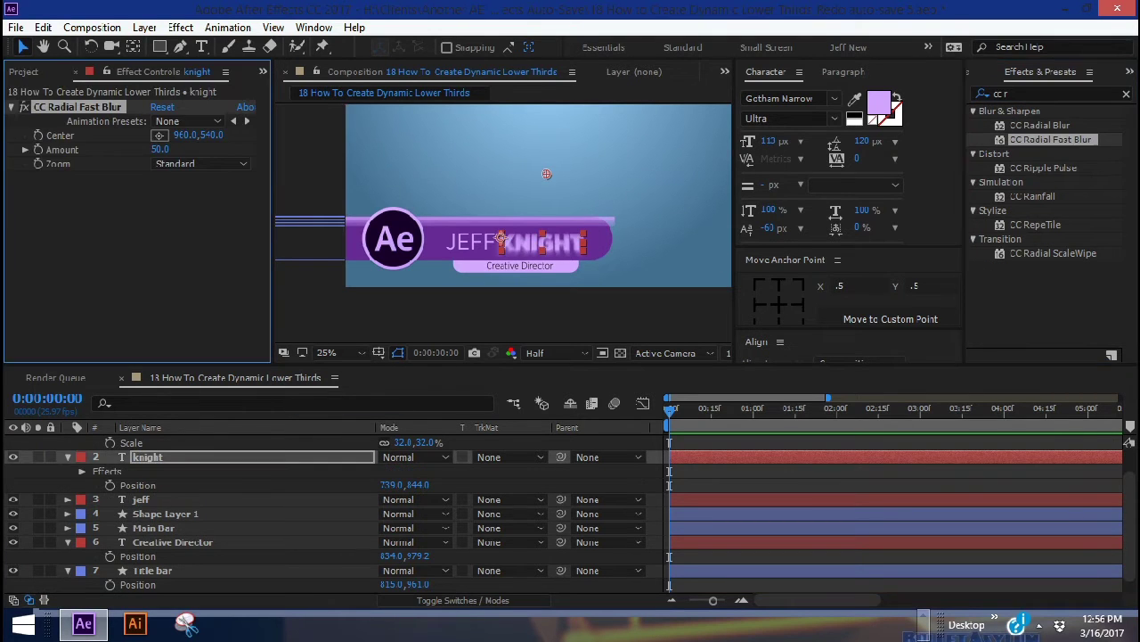
type("matte cho")
left_click_drag(1038, 125, 184, 465)
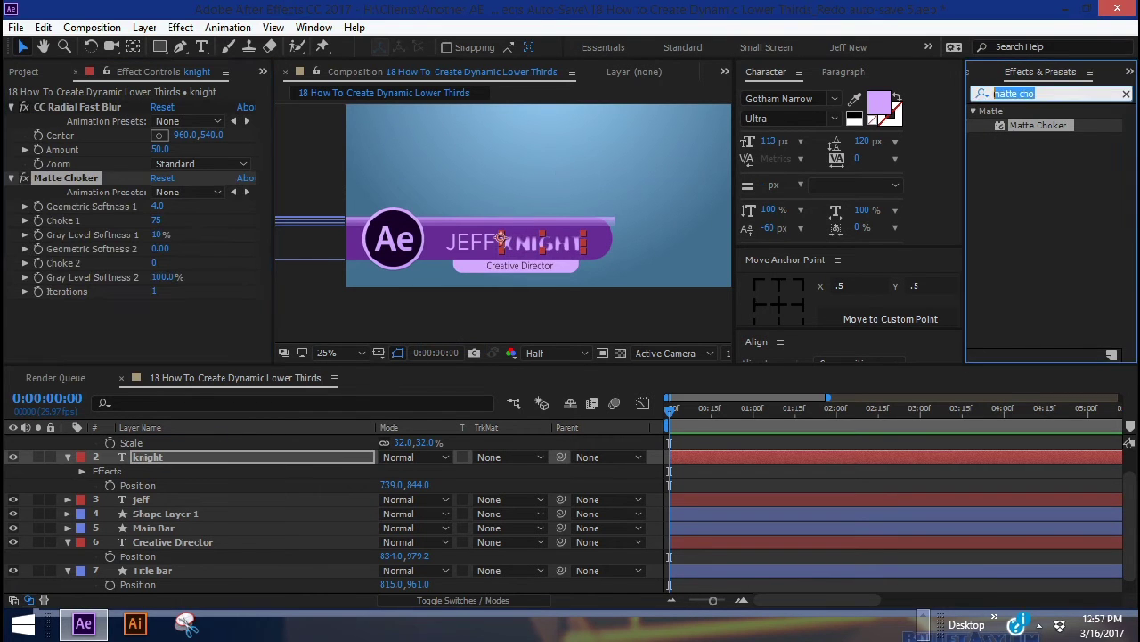
type("fil")
left_click_drag(1017, 224, 187, 465)
Apply CC Composite and Set Matte to knight, temporarily disable both, and expand CC Radial Fast Blur
type("cc")
left_click(977, 95)
type("c")
left_click_drag(1054, 157, 182, 454)
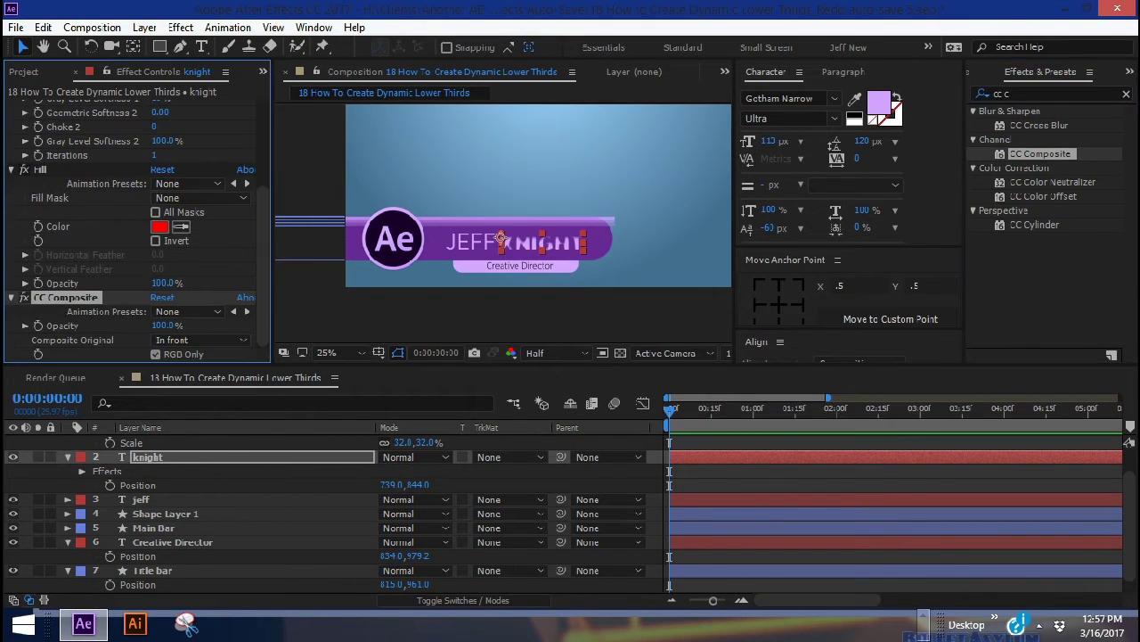
key("ctrl+5")
type("set m")
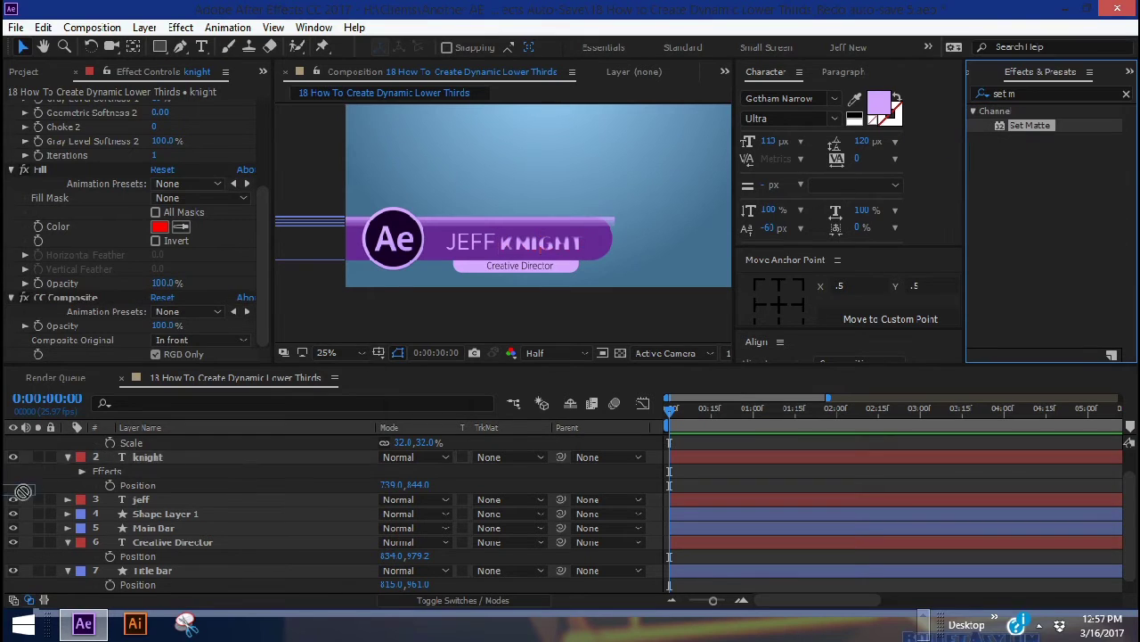
left_click_drag(23, 491, 164, 458)
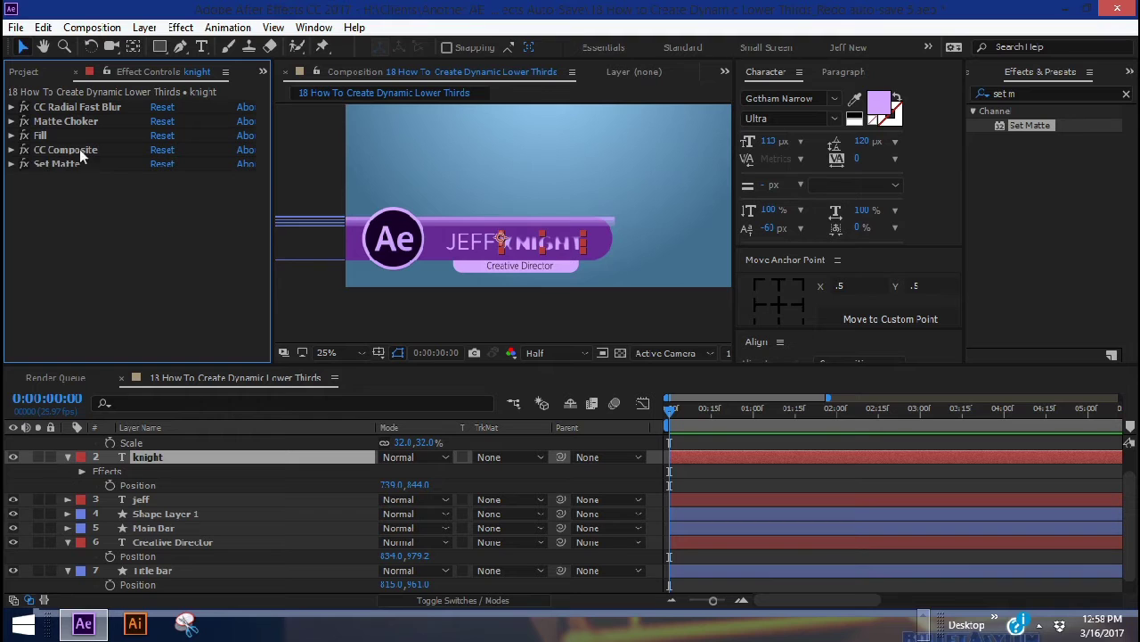
left_click(24, 150)
left_click(24, 164)
left_click(11, 106)
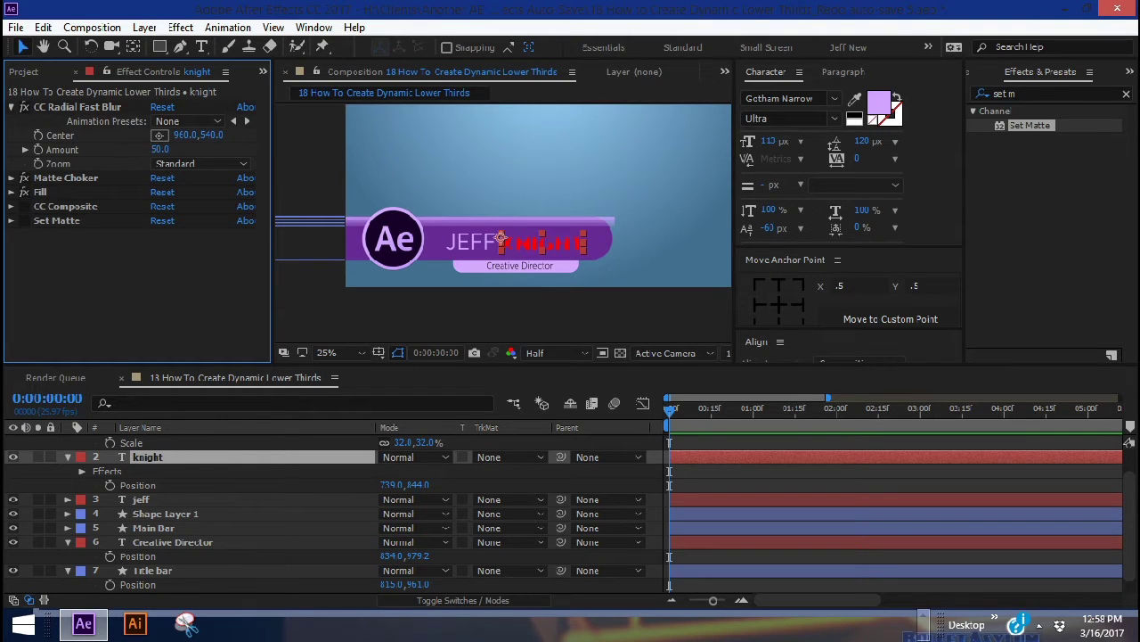
Set Radial Fast Blur amount to 100, Matte Choker softness 0% and choke 120, and shift the blur centre left
left_click_drag(159, 148, 205, 149)
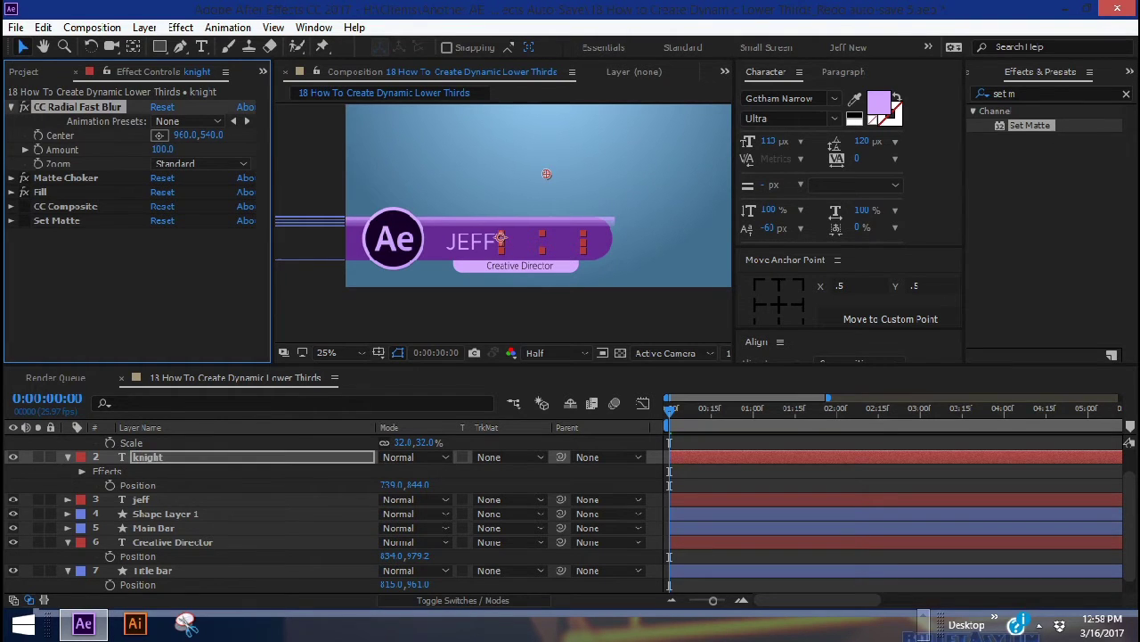
left_click(11, 178)
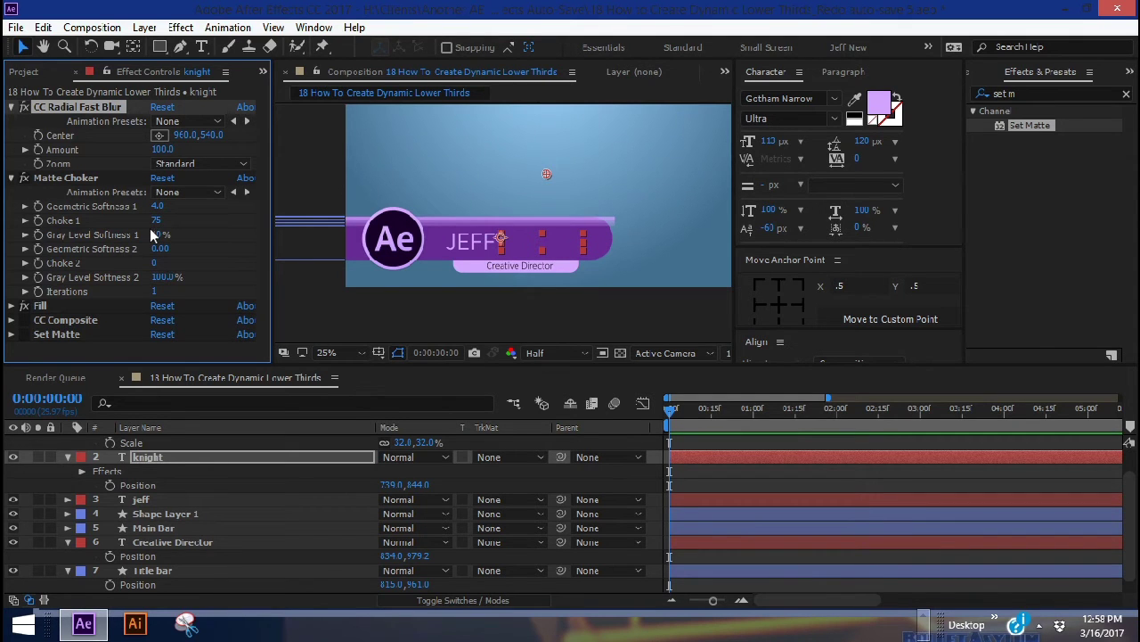
left_click(158, 234)
key("shift+Tab")
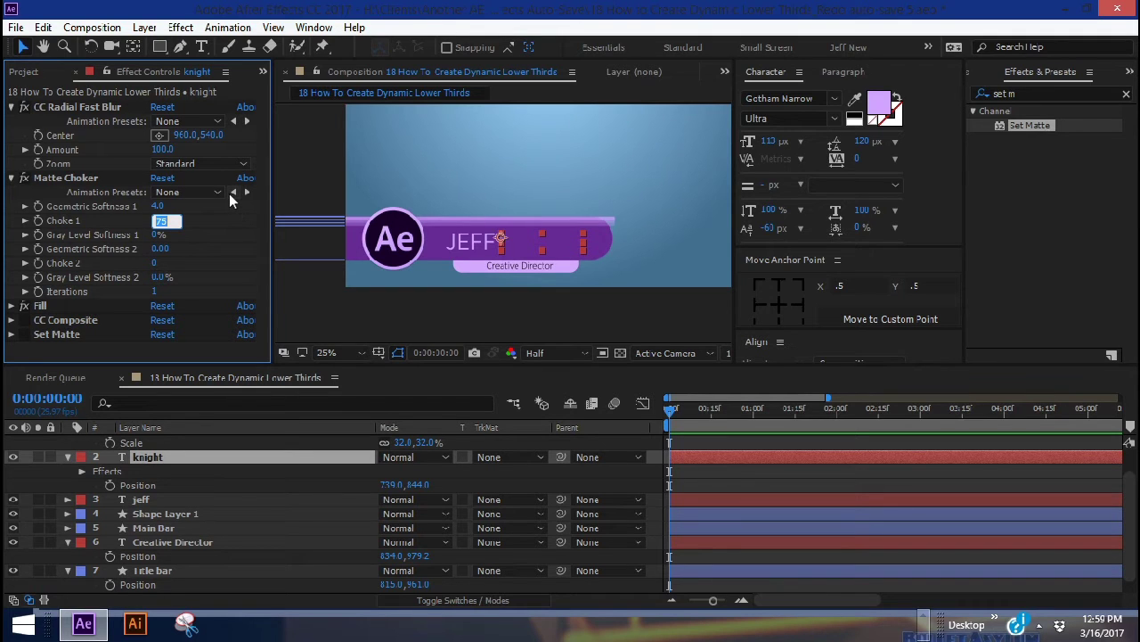
type("120")
key("Return")
left_click_drag(509, 174, 494, 174)
mouse_move(495, 174)
left_mouse_down()
mouse_move(516, 174)
mouse_move(472, 174)
mouse_move(494, 173)
left_mouse_up()
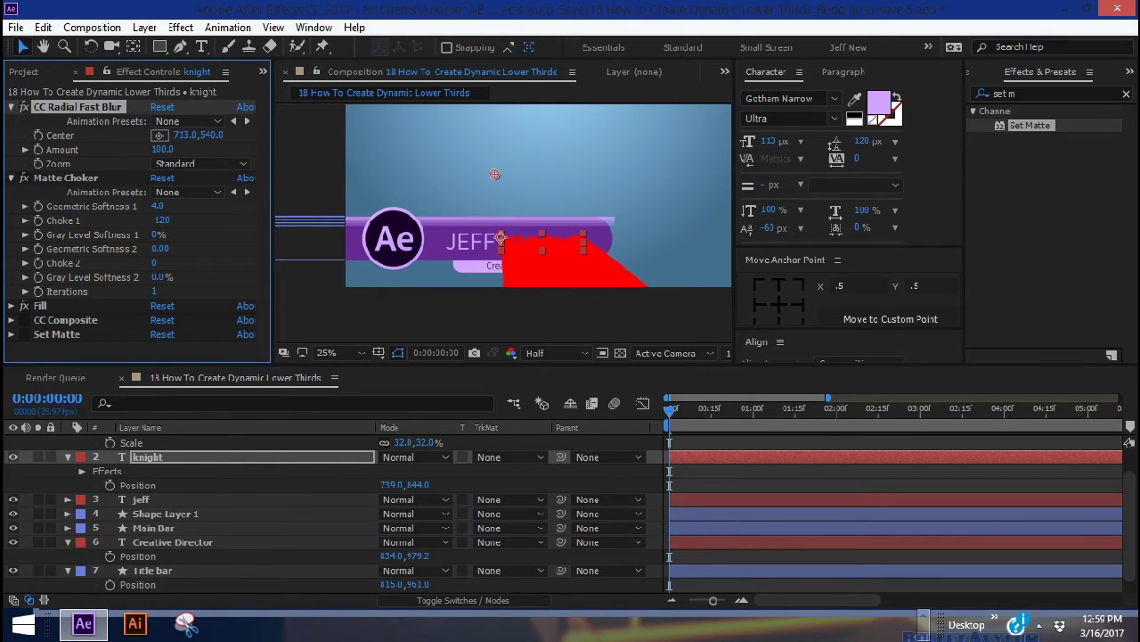
Make the Fill effect black at 25% opacity
left_click(11, 306)
left_click(158, 299)
left_click(691, 443)
left_click(1061, 166)
left_click(168, 354)
type("2")
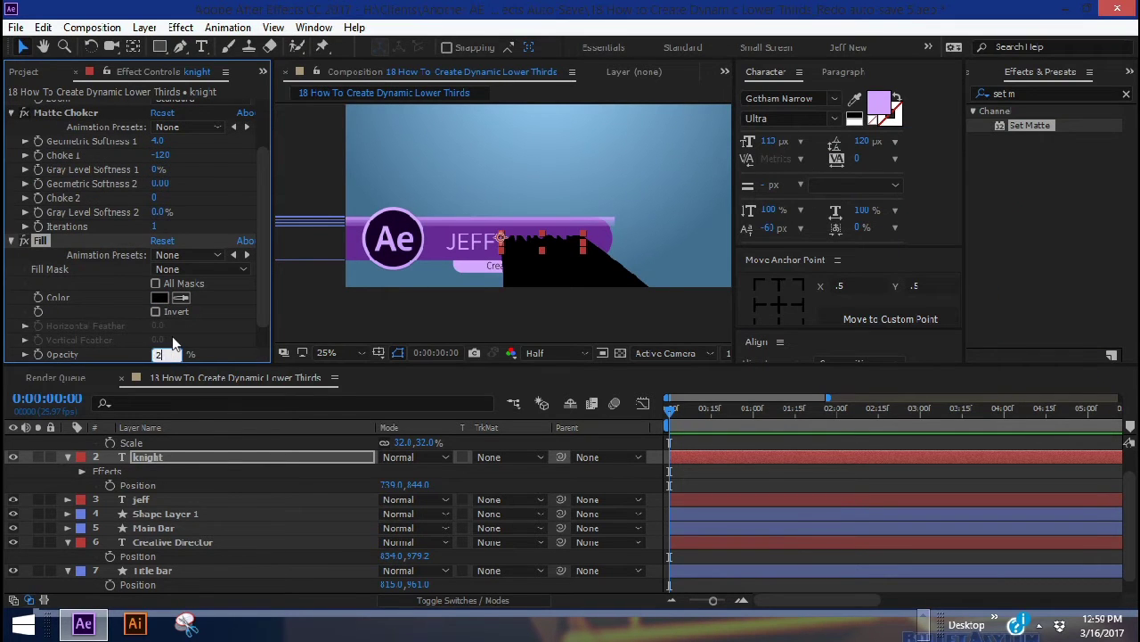
type("5")
key("Return")
Check CC Composite's settings, then set Set Matte to take its matte from Main Bar
left_click(54, 342)
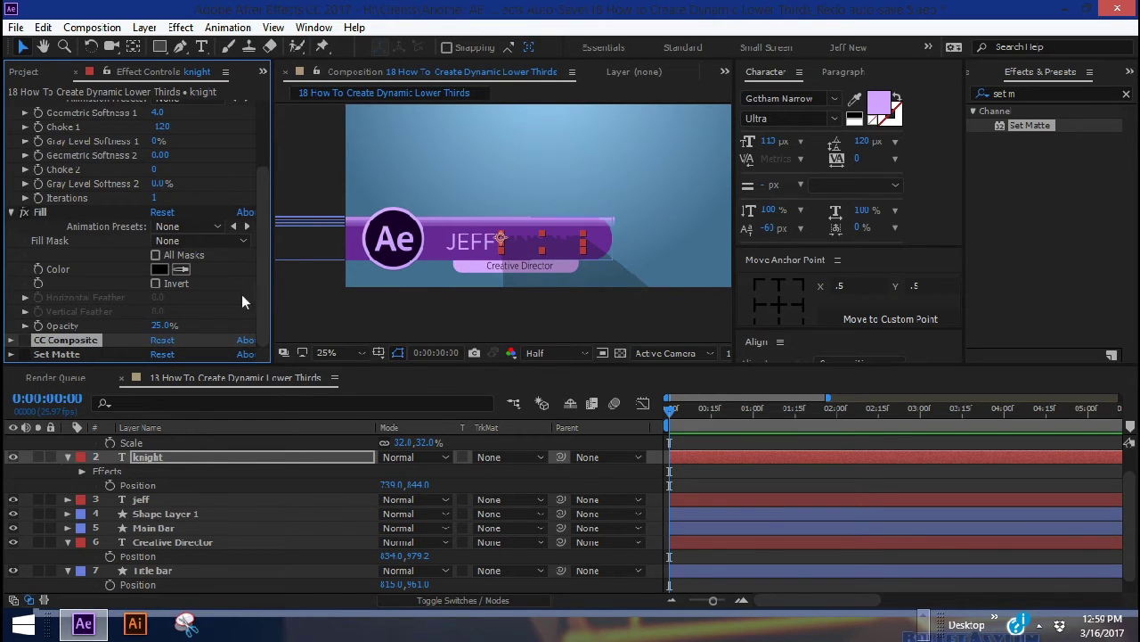
key("period")
left_click(18, 339)
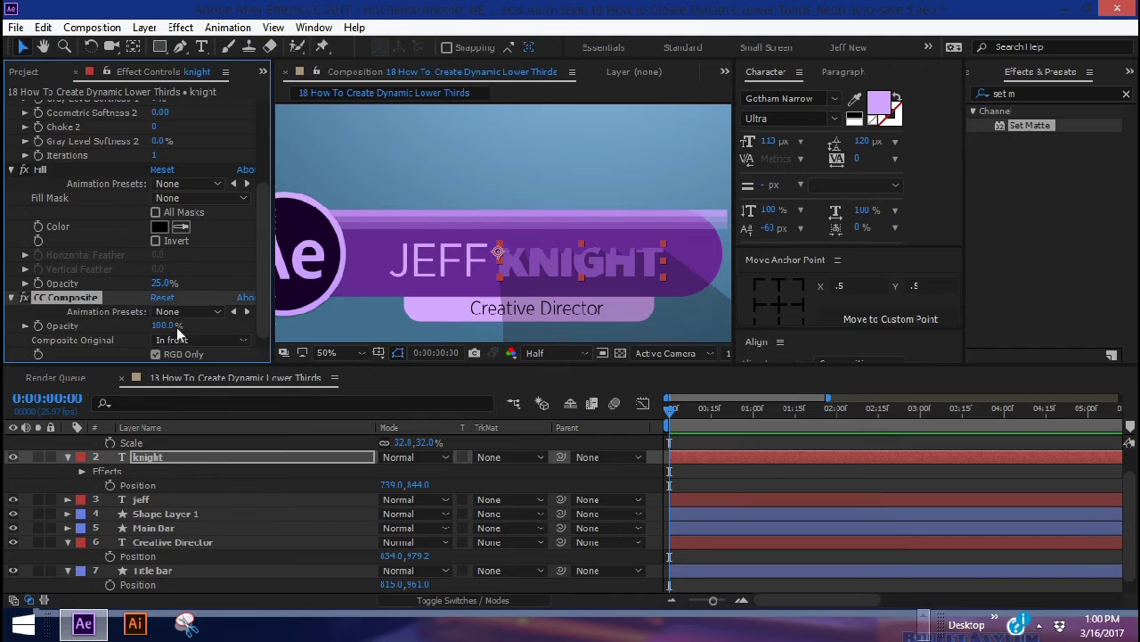
scroll(177, 333, "down", 1)
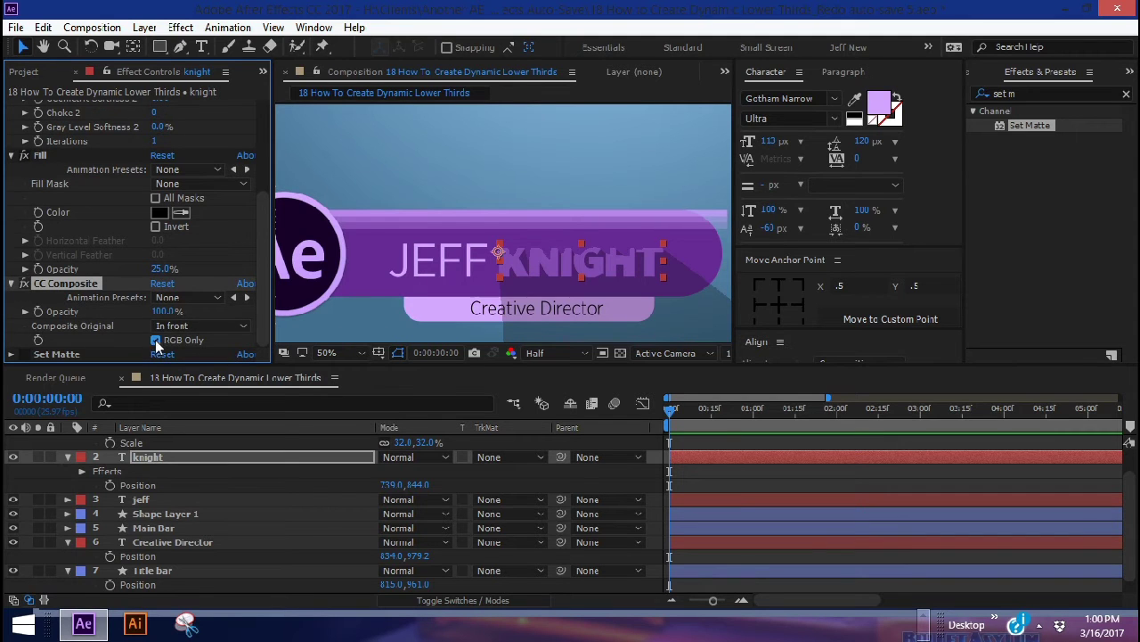
key("comma")
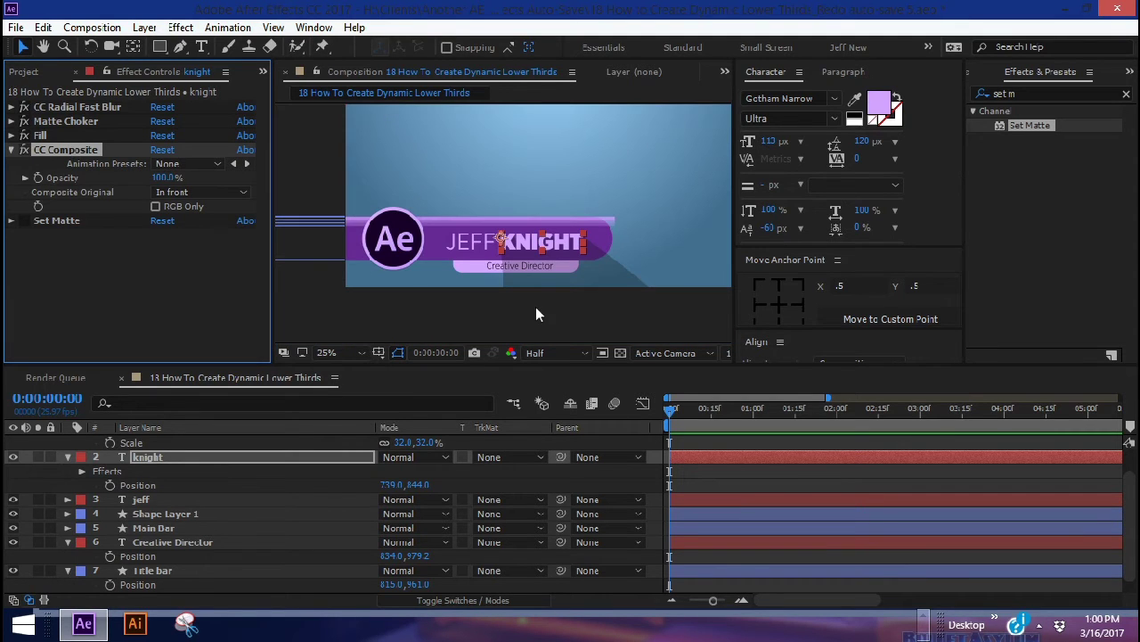
left_click(66, 222)
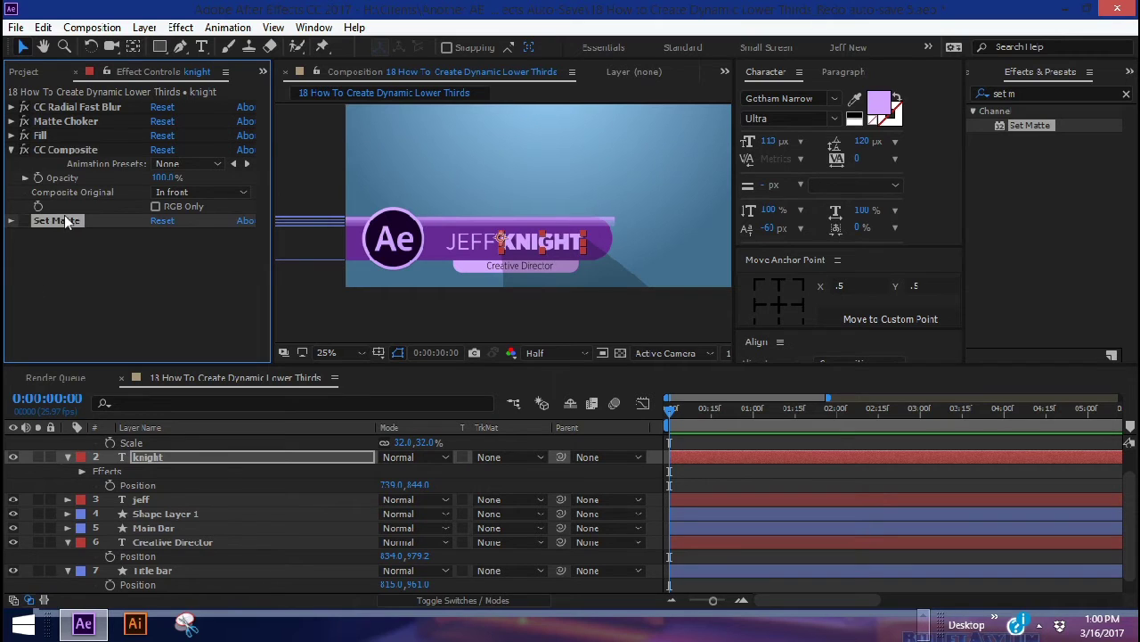
left_click(11, 221)
left_click(183, 249)
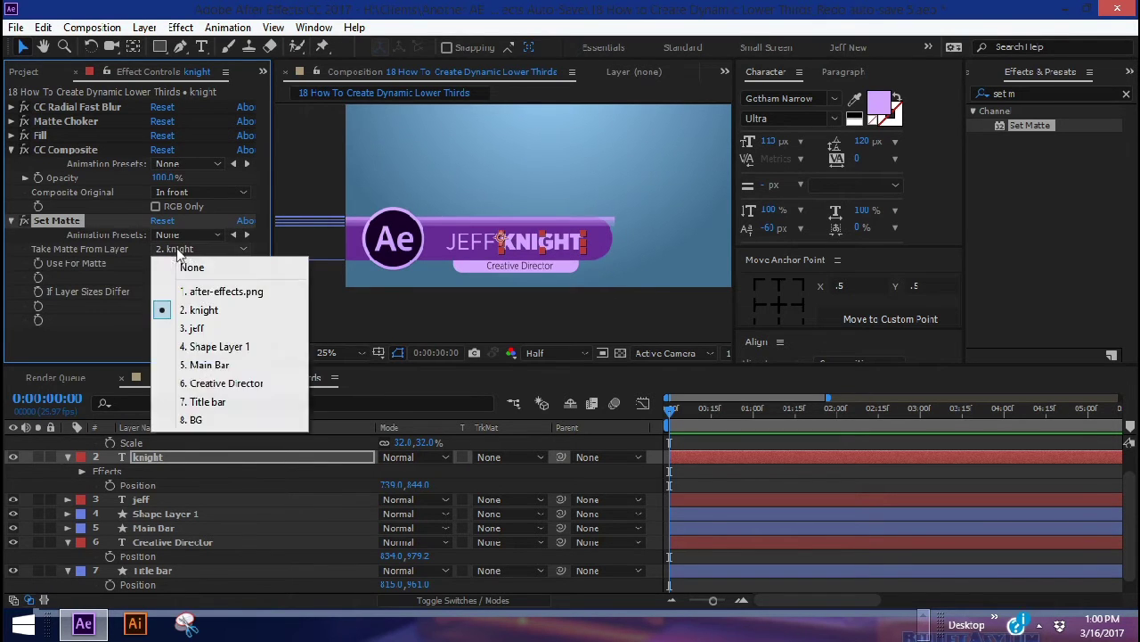
left_click(209, 368)
Move the Radial Fast Blur centre right to 804 and collapse all effect settings
left_click(11, 149)
left_click(11, 107)
key("period")
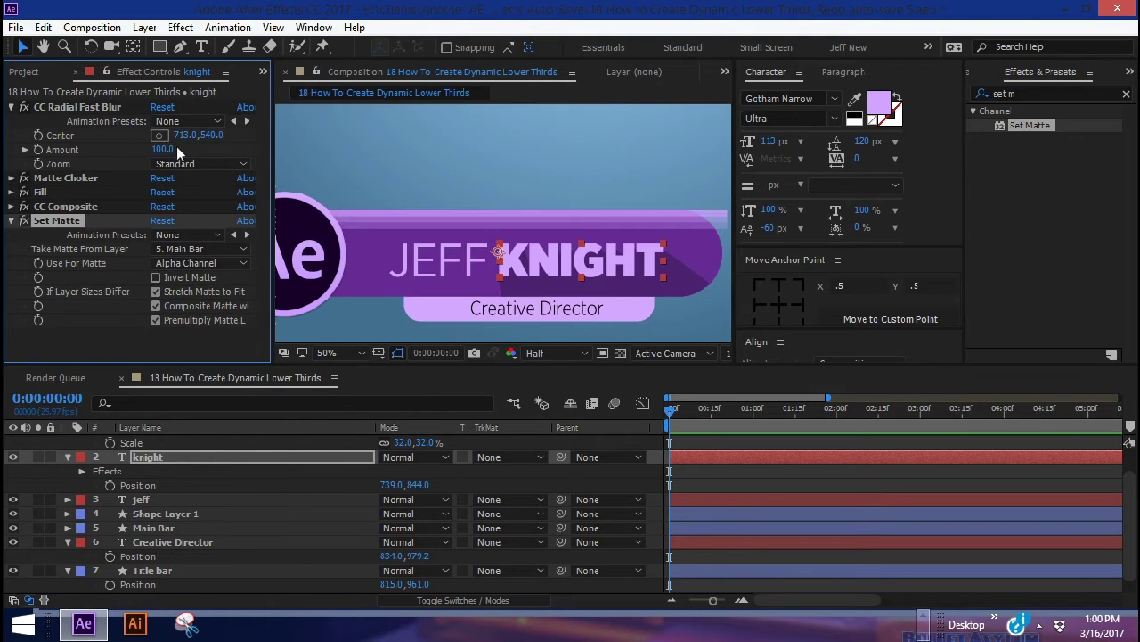
left_click(78, 107)
left_click_drag(488, 124, 525, 124)
key("ctrl+grave")
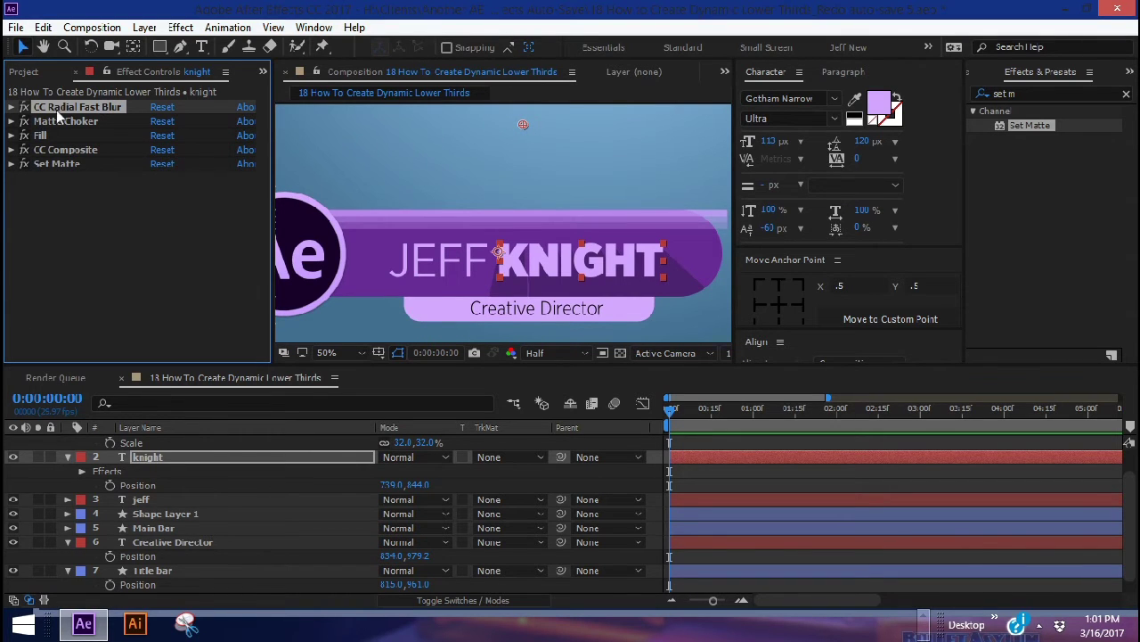
Copy KNIGHT's five effects and paste them onto the JEFF layer
left_click(58, 167, "shift")
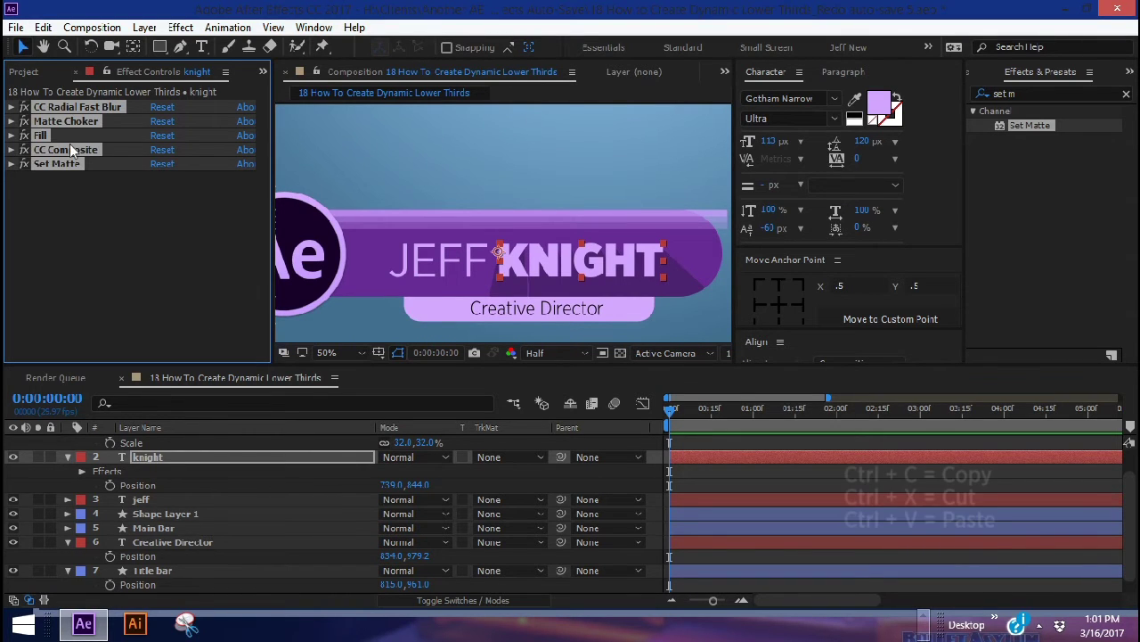
left_click(142, 500)
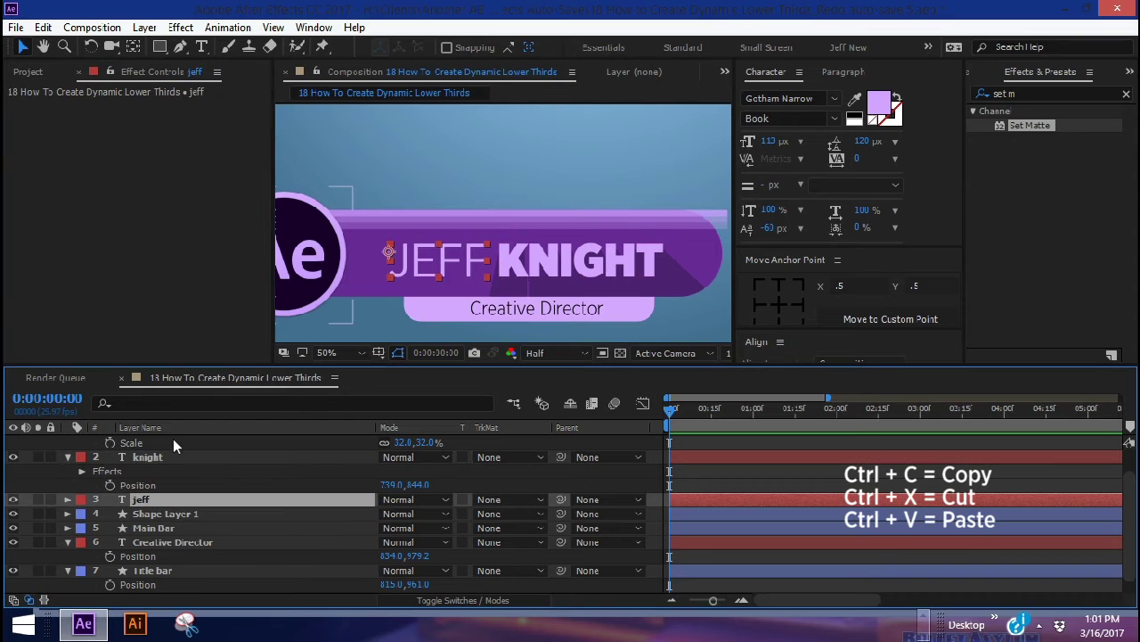
key("ctrl+v")
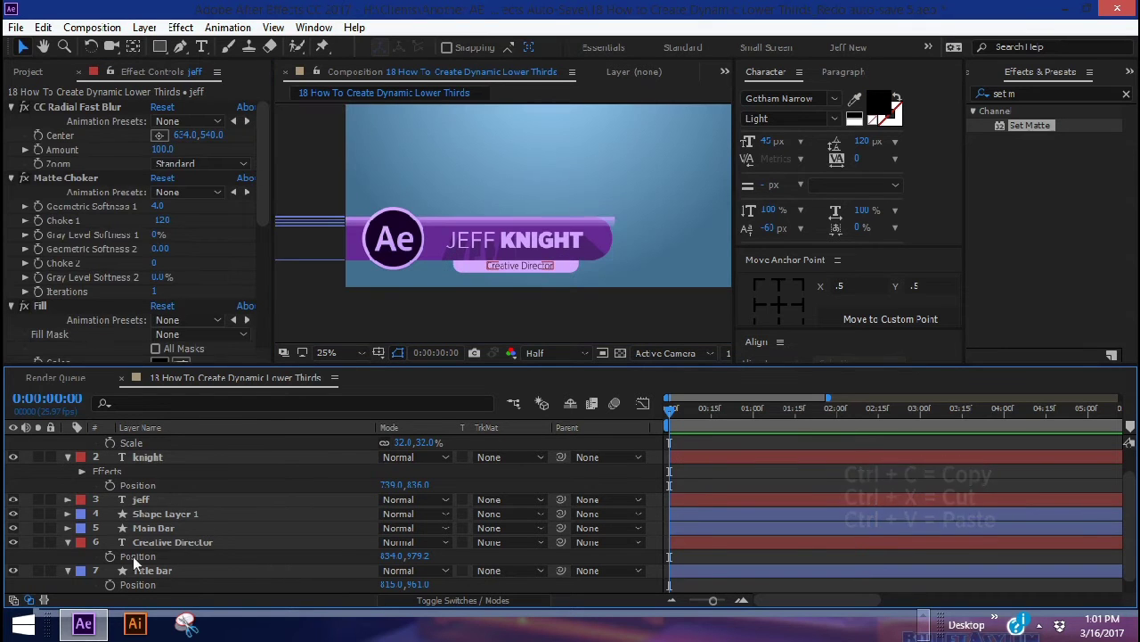
Create a null object layer (Null 2) directly above Creative Director
left_click(159, 543)
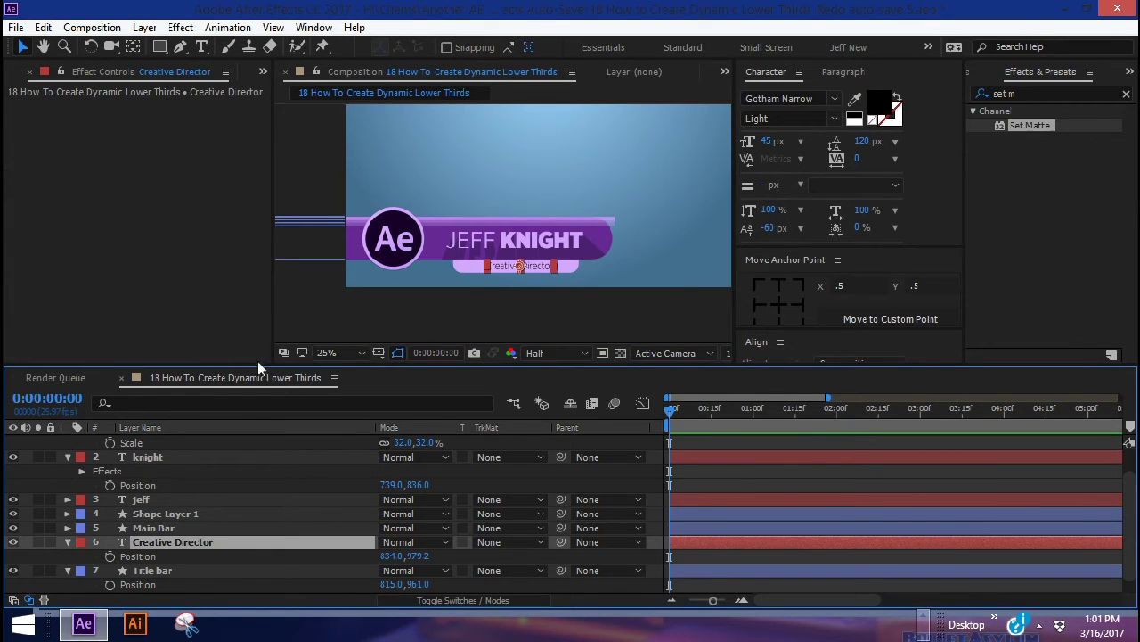
left_click(144, 28)
mouse_move(205, 25)
left_click(514, 98)
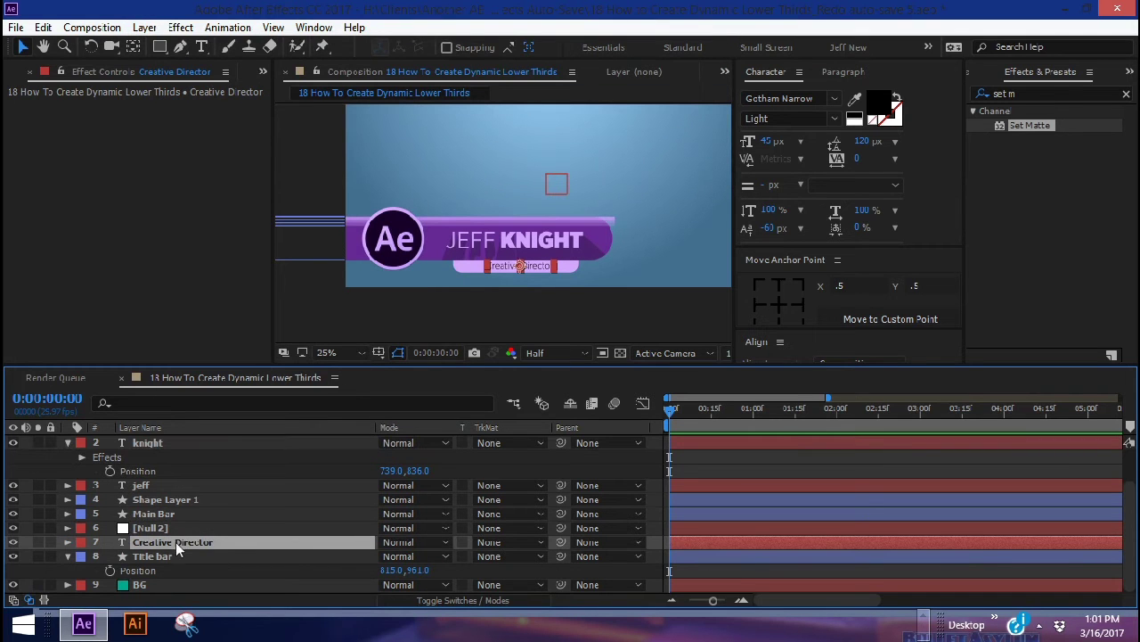
Parent Creative Director to Title bar and Title bar to the null, renamed TITLE CONTROLLER
left_click_drag(560, 541, 156, 556)
left_click_drag(560, 556, 156, 528)
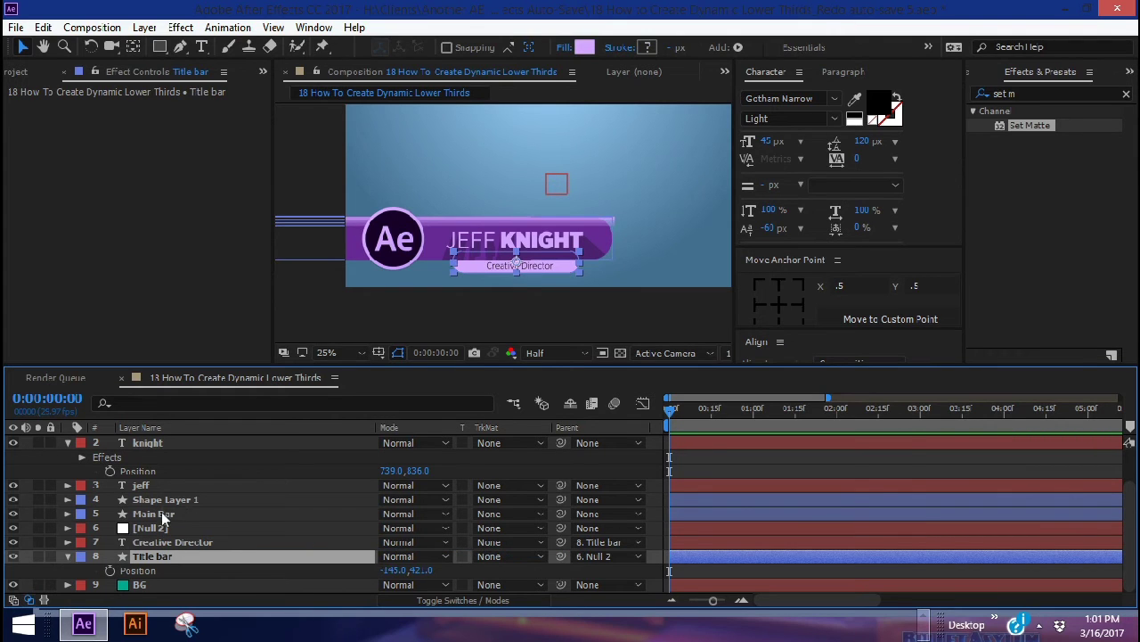
left_click(161, 527)
key("Return")
type("TITLE CONTROLLER")
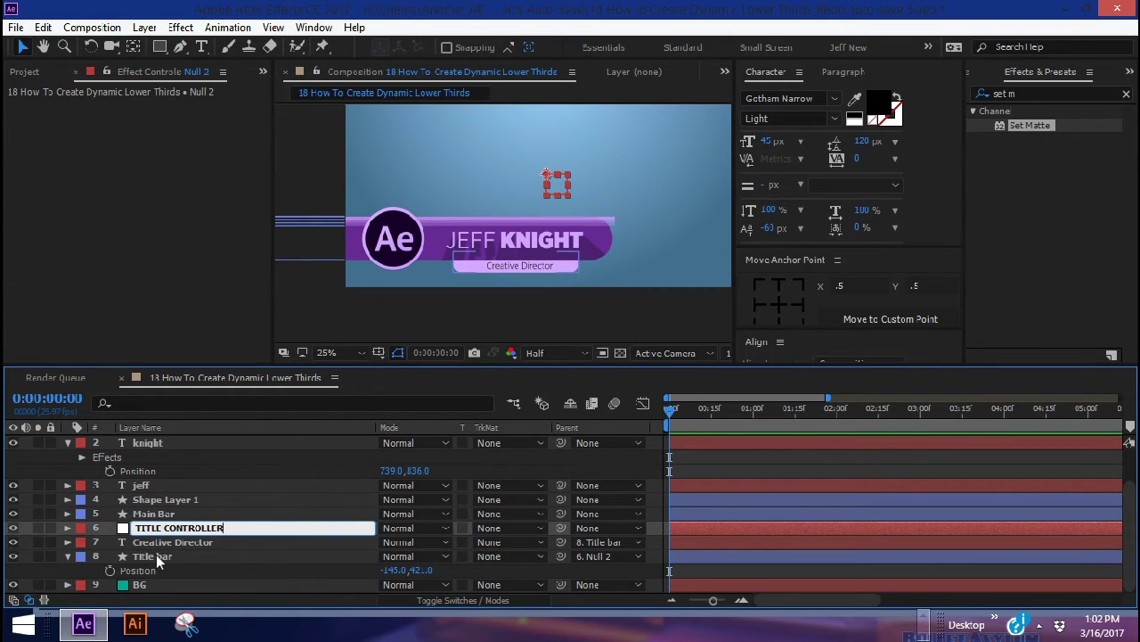
Give TITLE CONTROLLER, Title bar and Creative Director the peach label colour
left_click(156, 556, "shift")
left_click(81, 541)
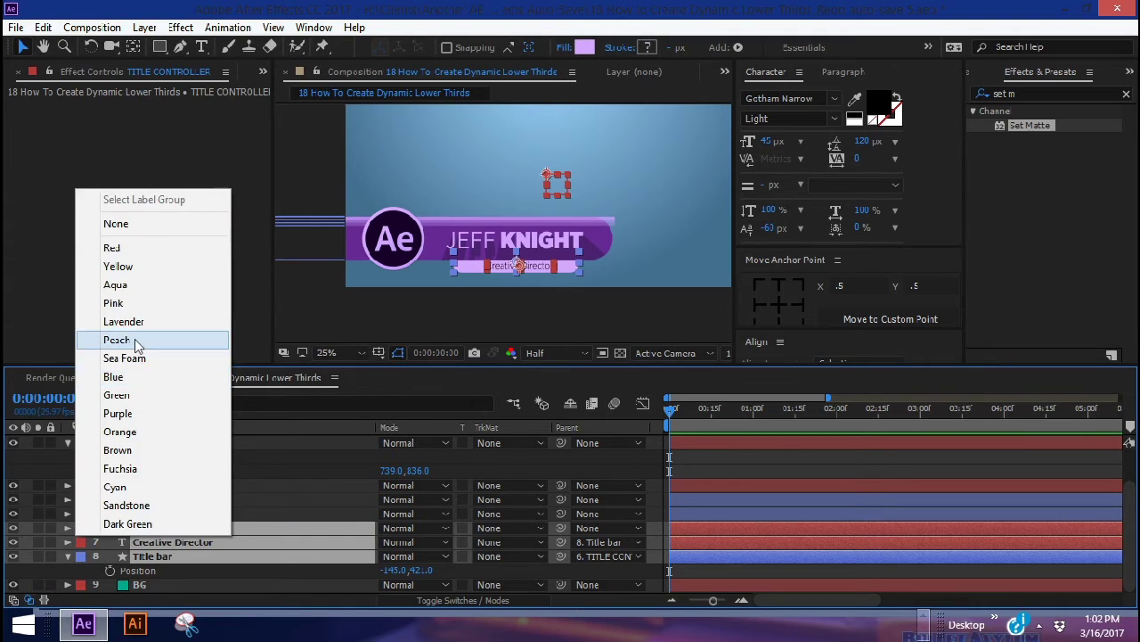
left_click(140, 336)
left_click(320, 556)
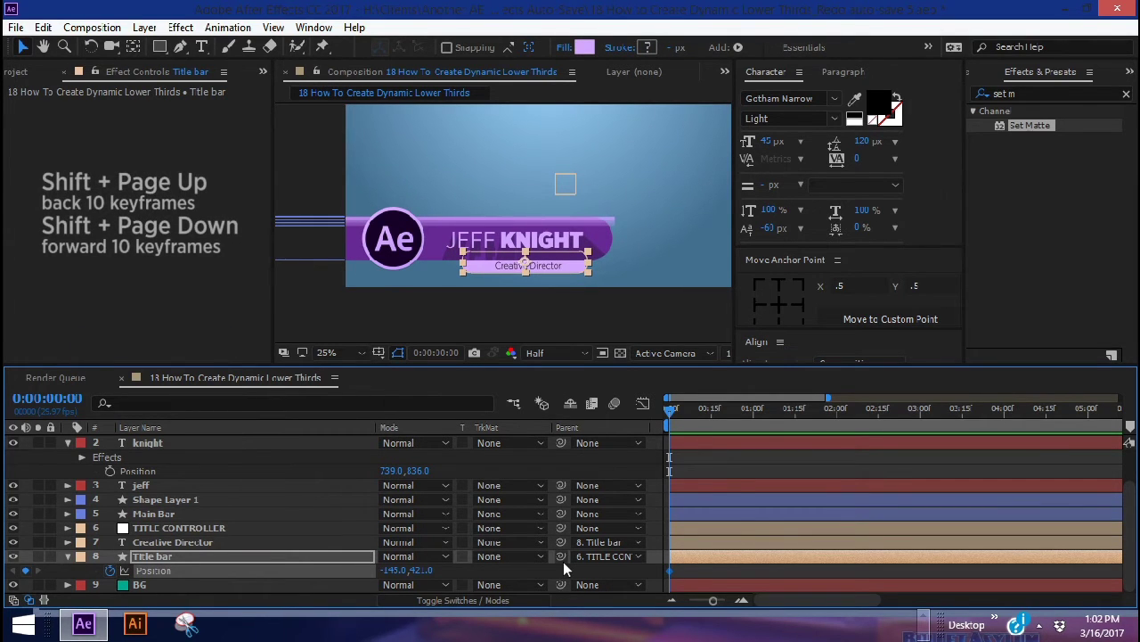
Keyframe Title bar's Position at 0:20 and move it up behind the name at 0:00
key("shift+Page_Down")
key("shift+Page_Down")
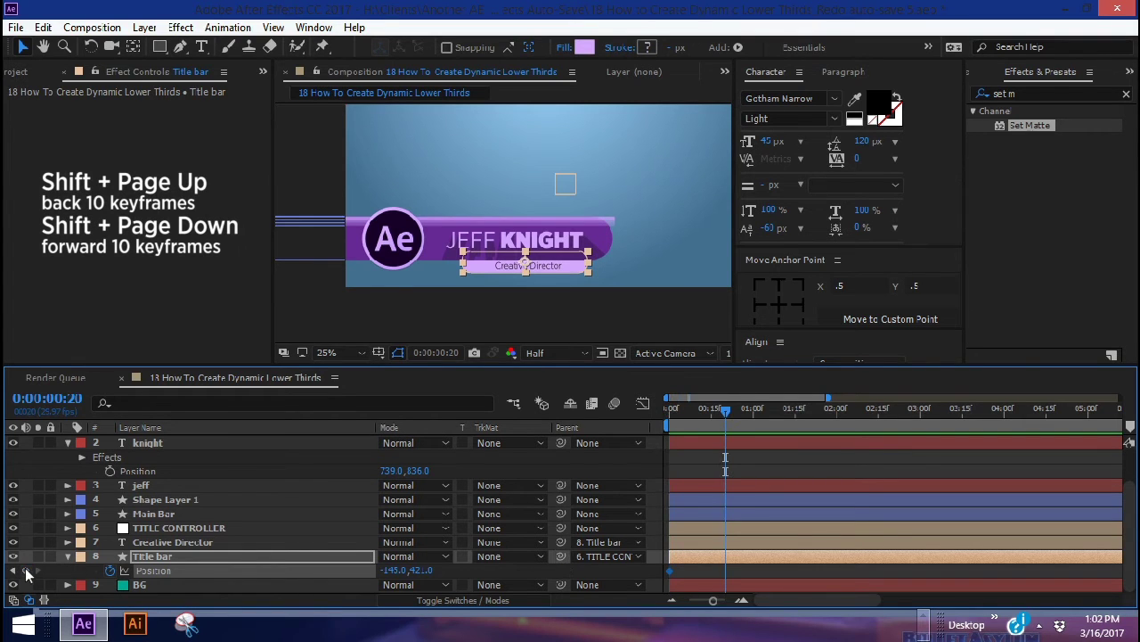
left_click(25, 570)
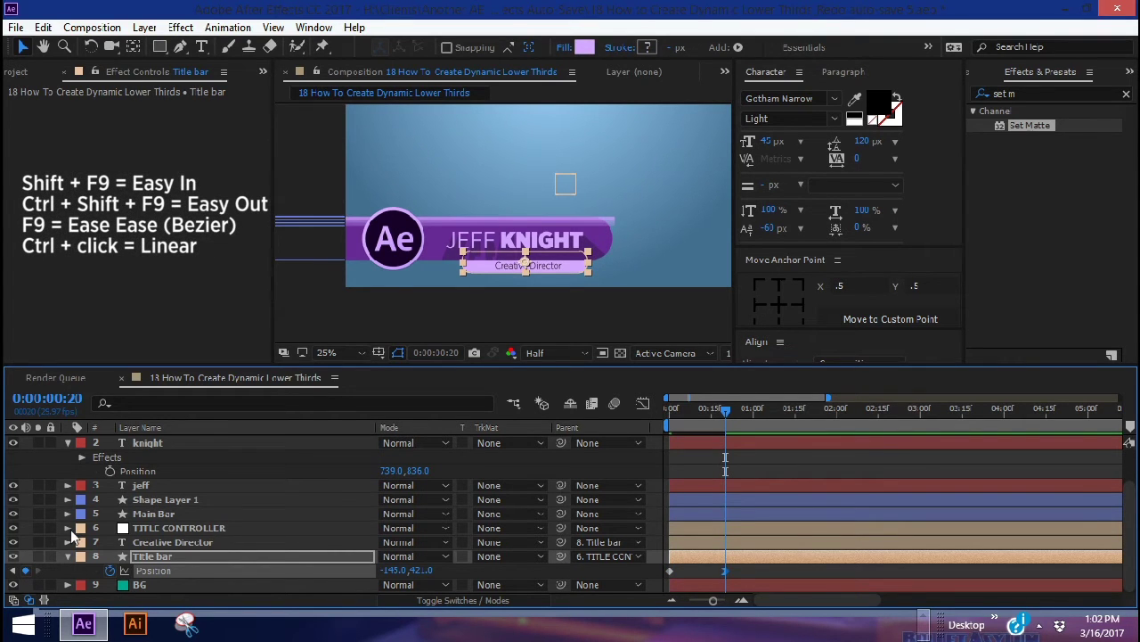
key("i")
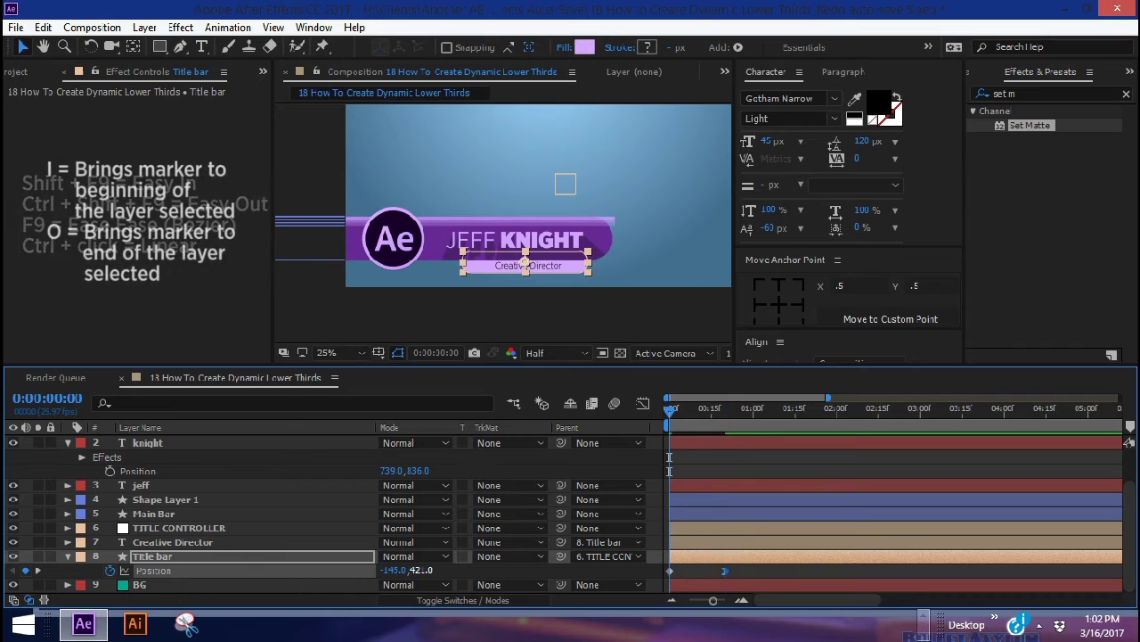
left_click_drag(419, 571, 747, 579)
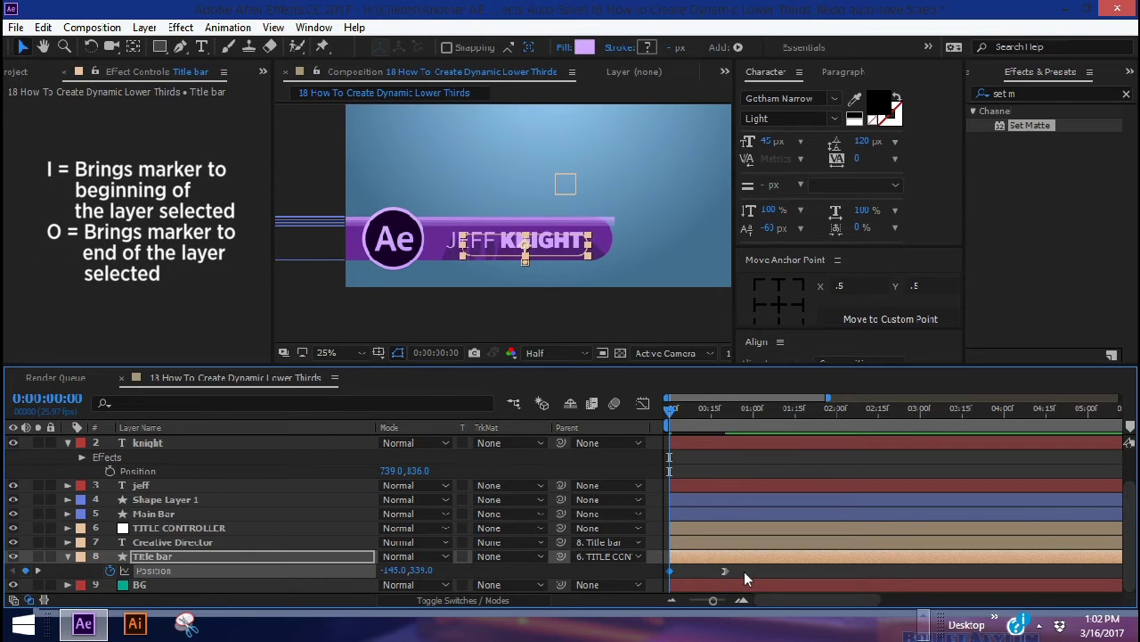
key("shift+F3")
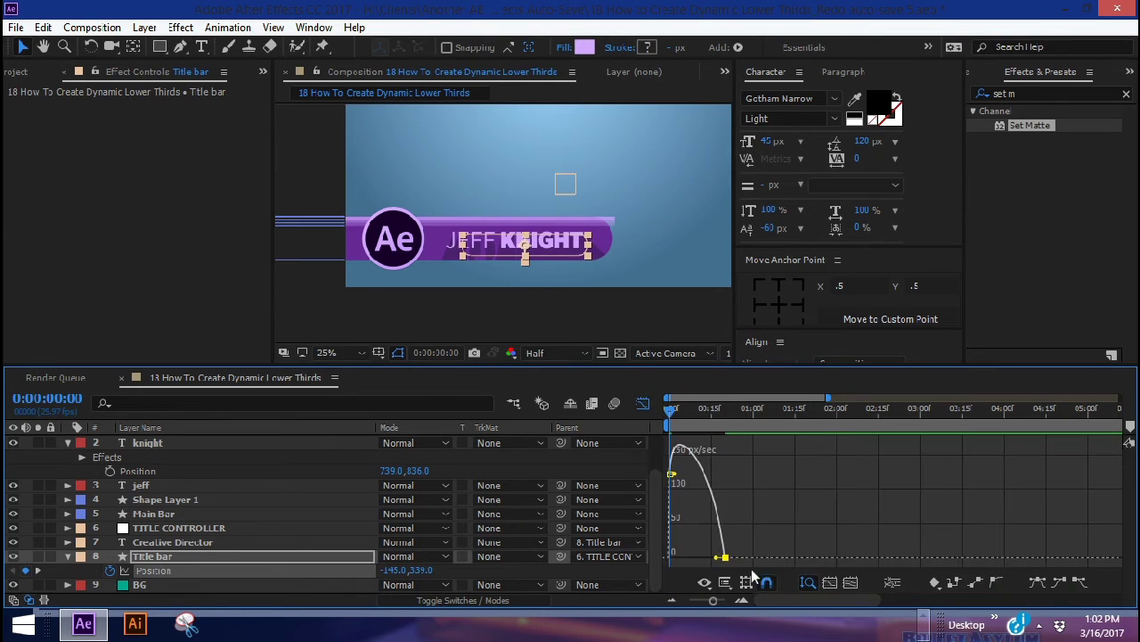
left_click(642, 402)
left_click_drag(679, 418, 722, 422)
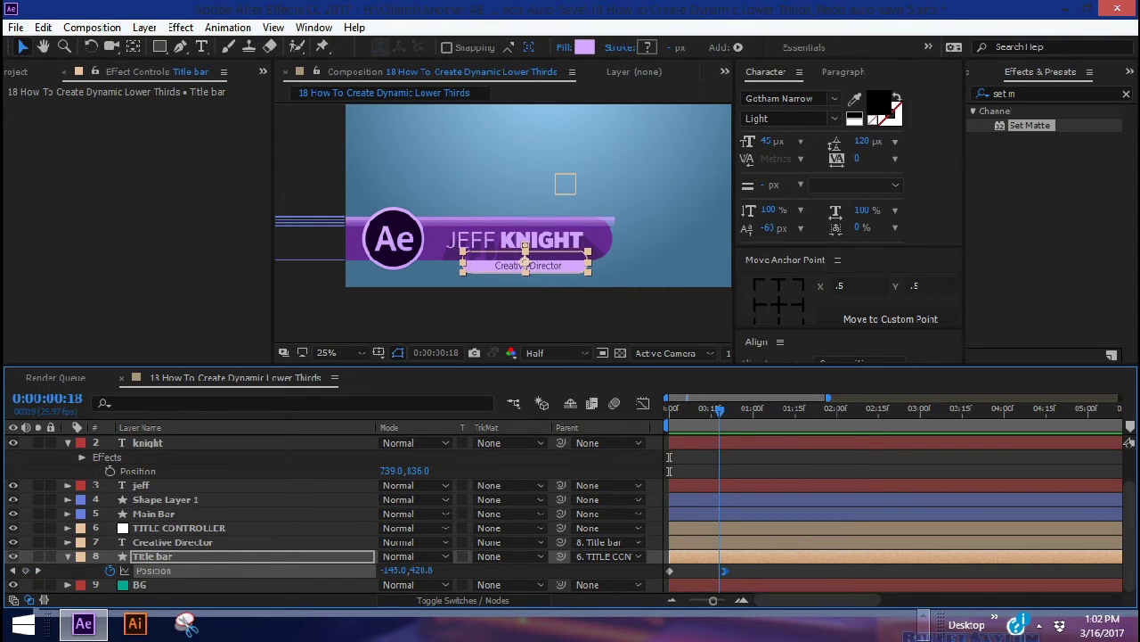
Shift TITLE CONTROLLER left to 942,540 and preview the slide-in
left_click(197, 530)
key("p")
left_click_drag(393, 542, 638, 552)
mouse_move(683, 425)
left_mouse_down()
mouse_move(670, 419)
mouse_move(718, 419)
mouse_move(670, 419)
left_mouse_up()
left_click(62, 485)
left_click(67, 485)
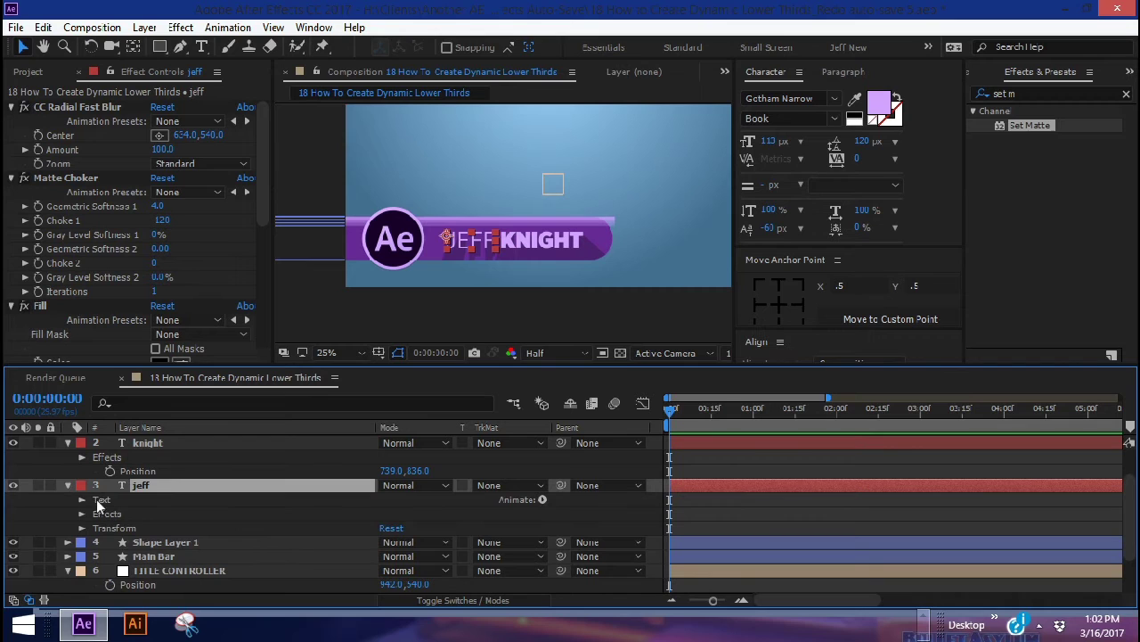
Add a 0% Opacity animator to JEFF, keyframing Range Start 0% at frame 0 and 100% at frame 20
left_click(83, 500)
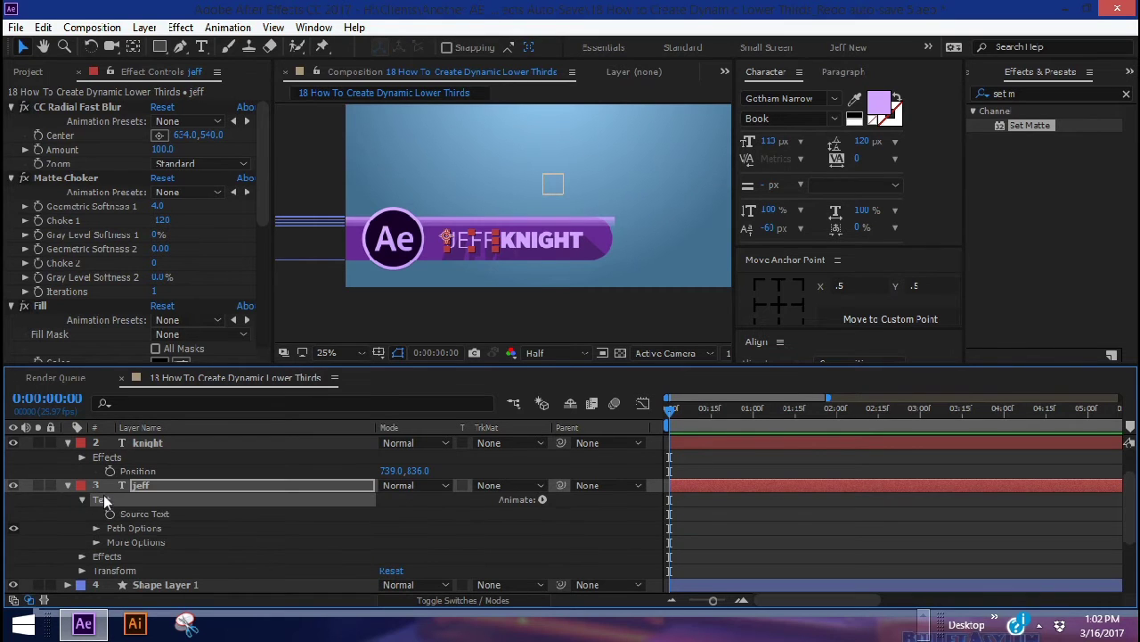
left_click(543, 500)
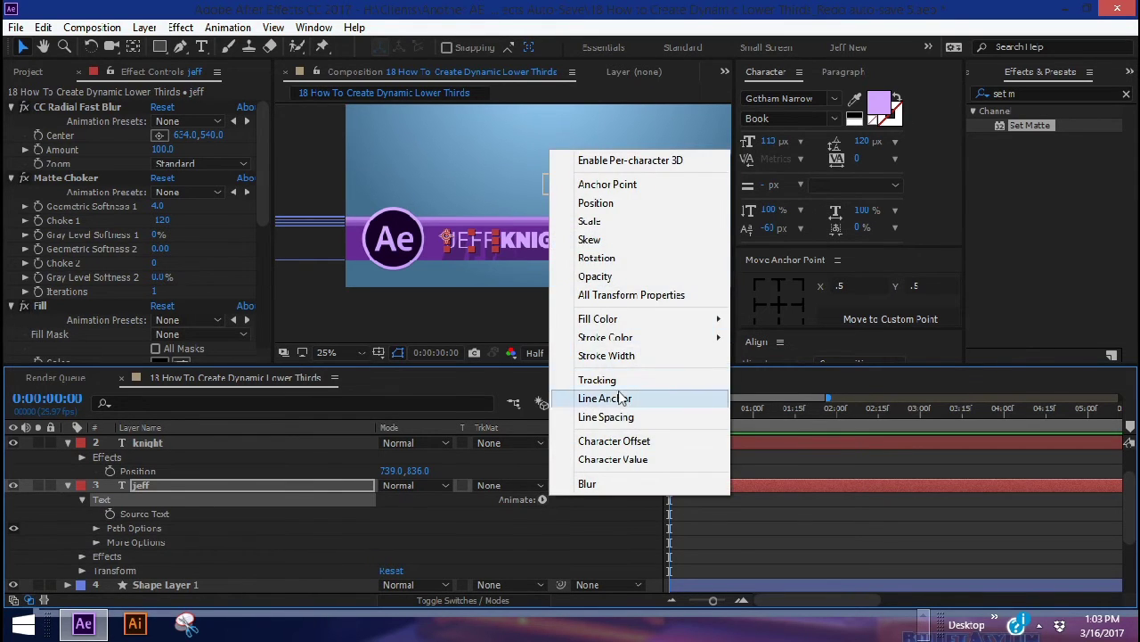
left_click(606, 276)
left_click_drag(392, 499, 72, 505)
left_click(111, 486)
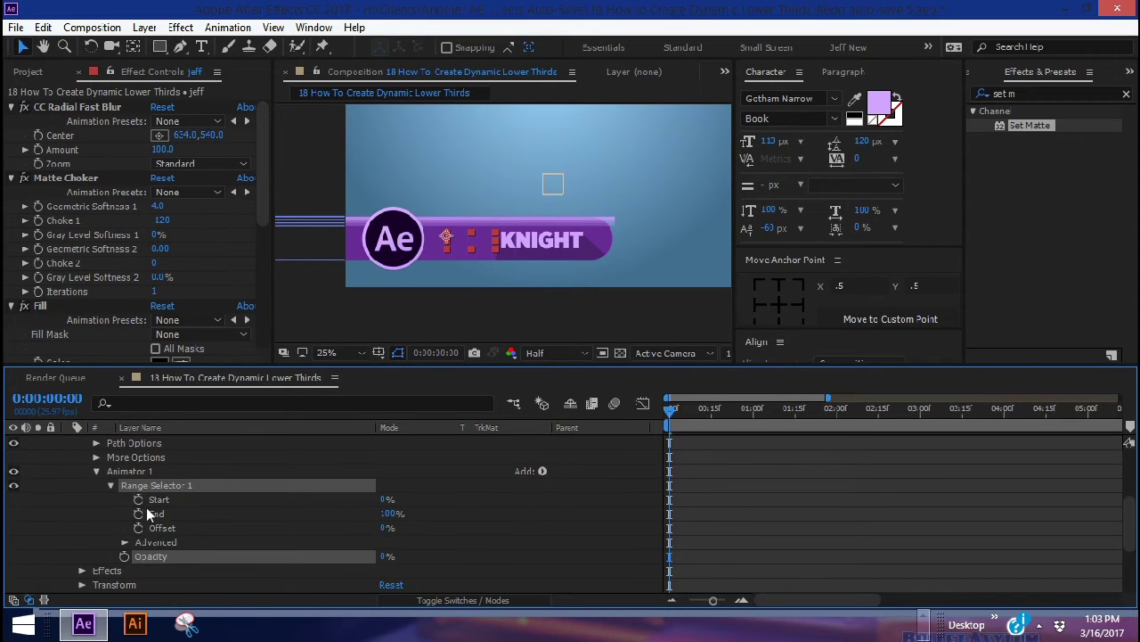
left_click(139, 501)
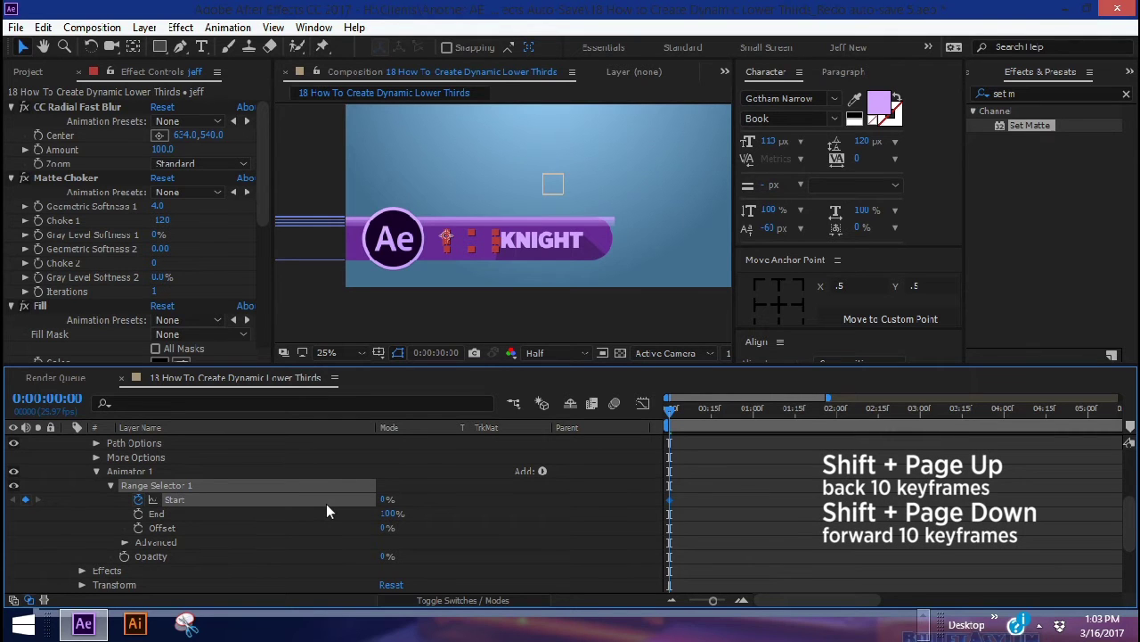
key("shift+Page_Down")
key("shift+Page_Down")
left_click_drag(387, 500, 663, 490)
key("Home")
scroll(662, 498, "up", 3)
left_click(147, 443)
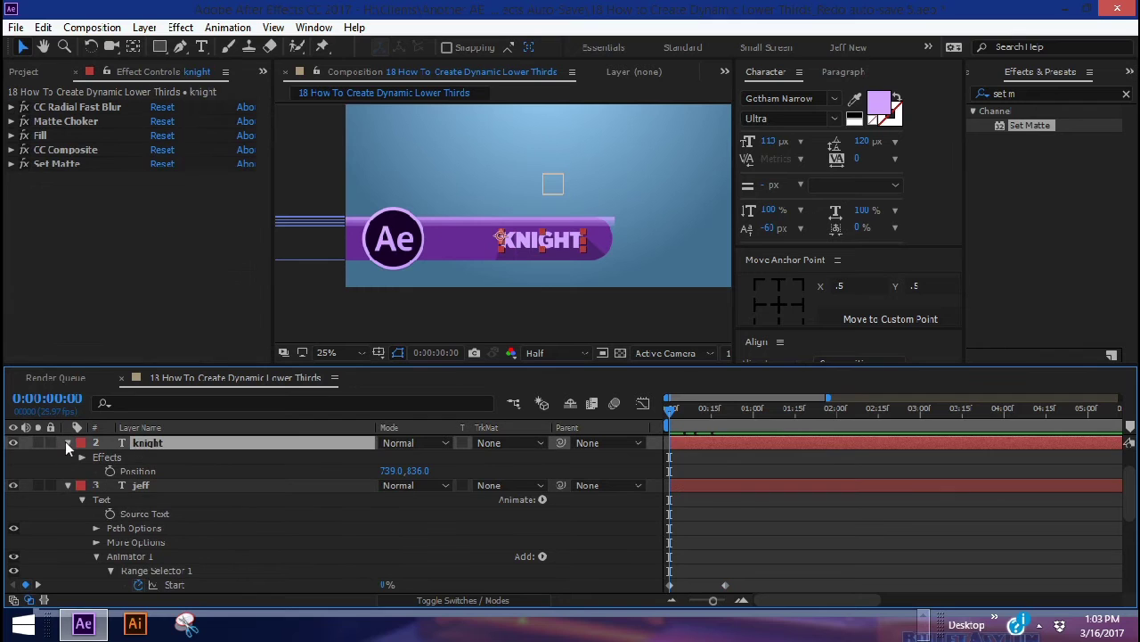
left_click(66, 444)
Add a Position animator to KNIGHT with Y at 177, pushing the letters below the bar
left_click(68, 443)
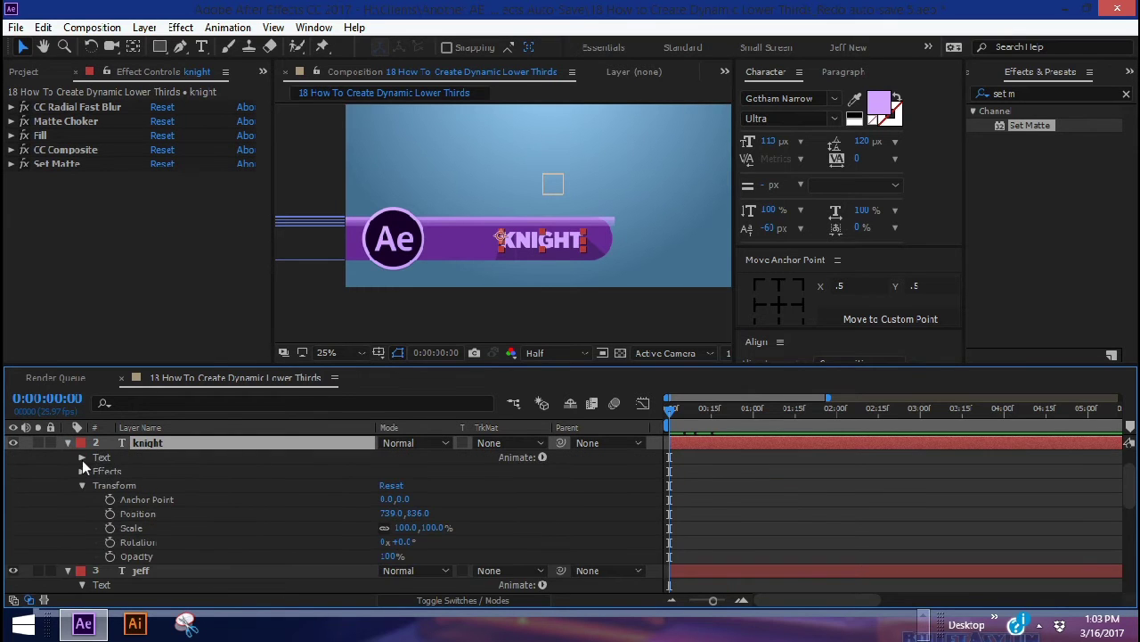
left_click(82, 457)
left_click(542, 456)
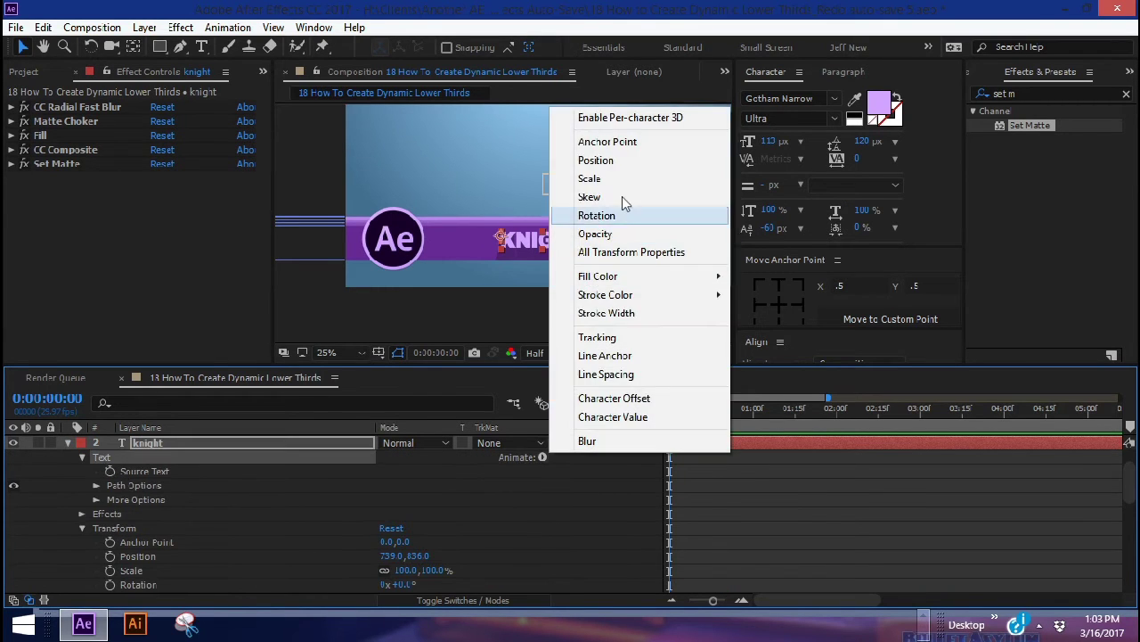
left_click(624, 161)
left_click_drag(403, 541, 473, 541)
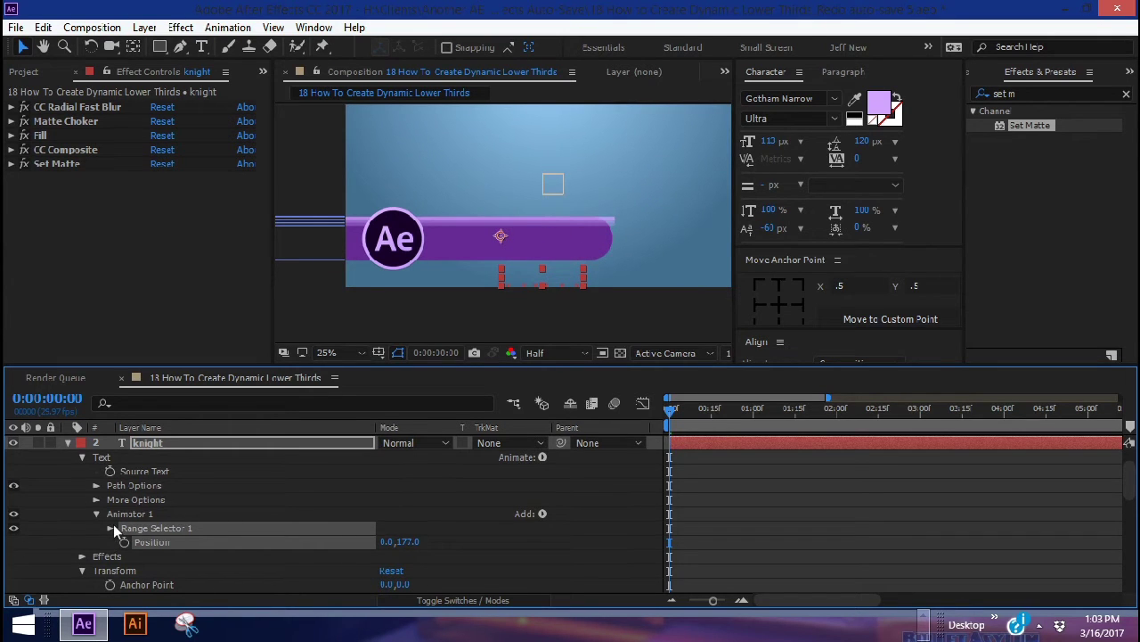
Keyframe KNIGHT's Range Selector Start, keep it based on Characters, and preview the letters rising
left_click(111, 528)
left_click(138, 543)
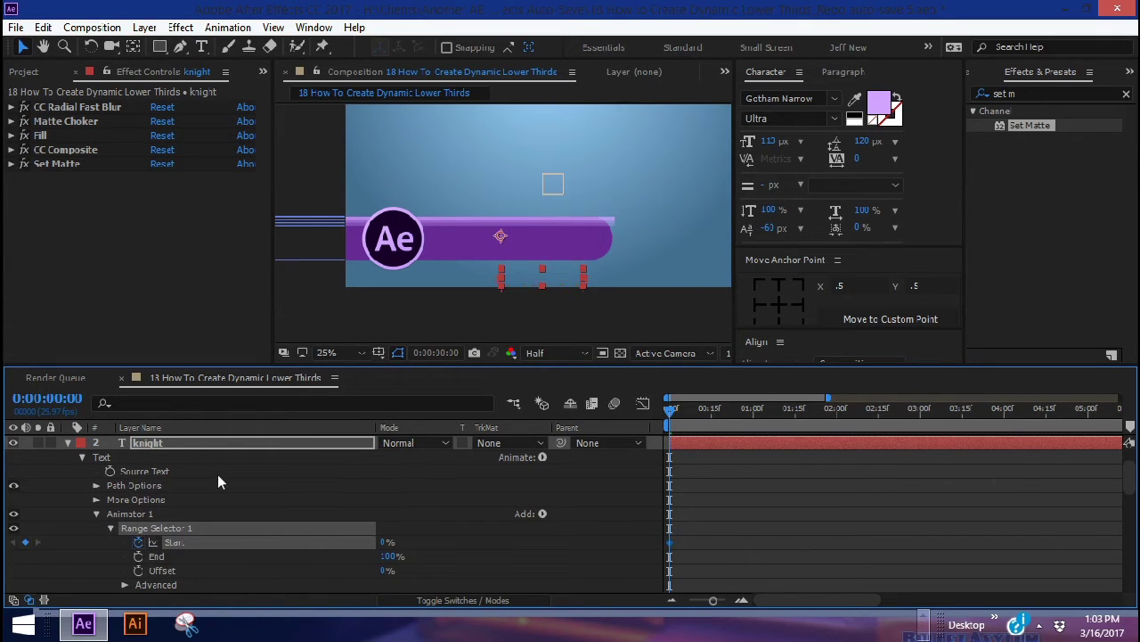
key("shift+Page_Down")
key("shift+Page_Down")
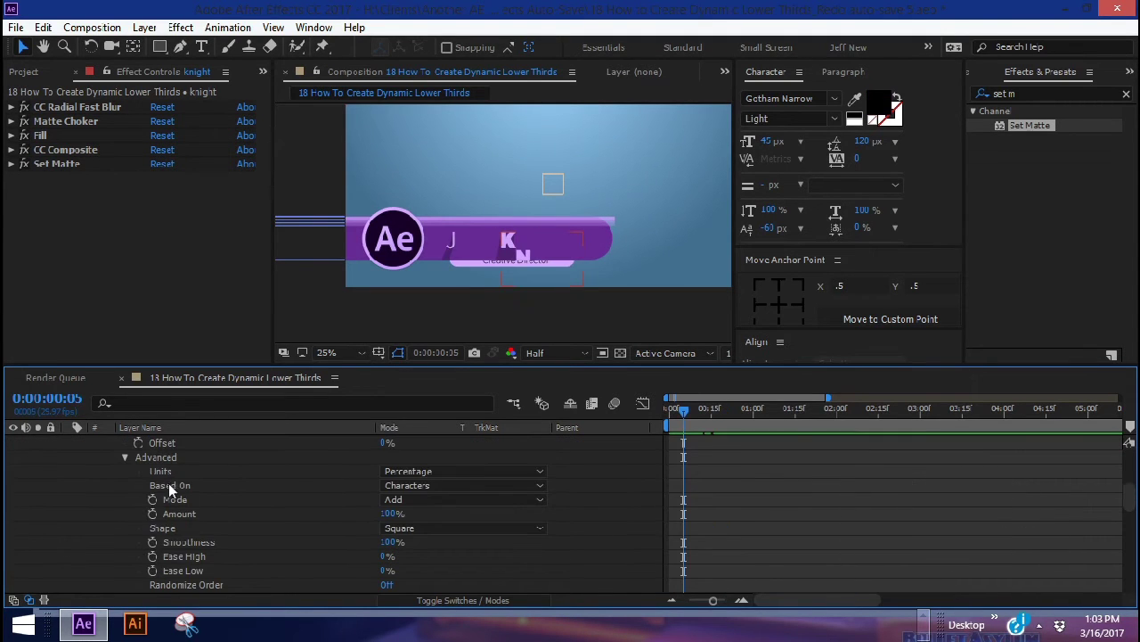
left_click(414, 486)
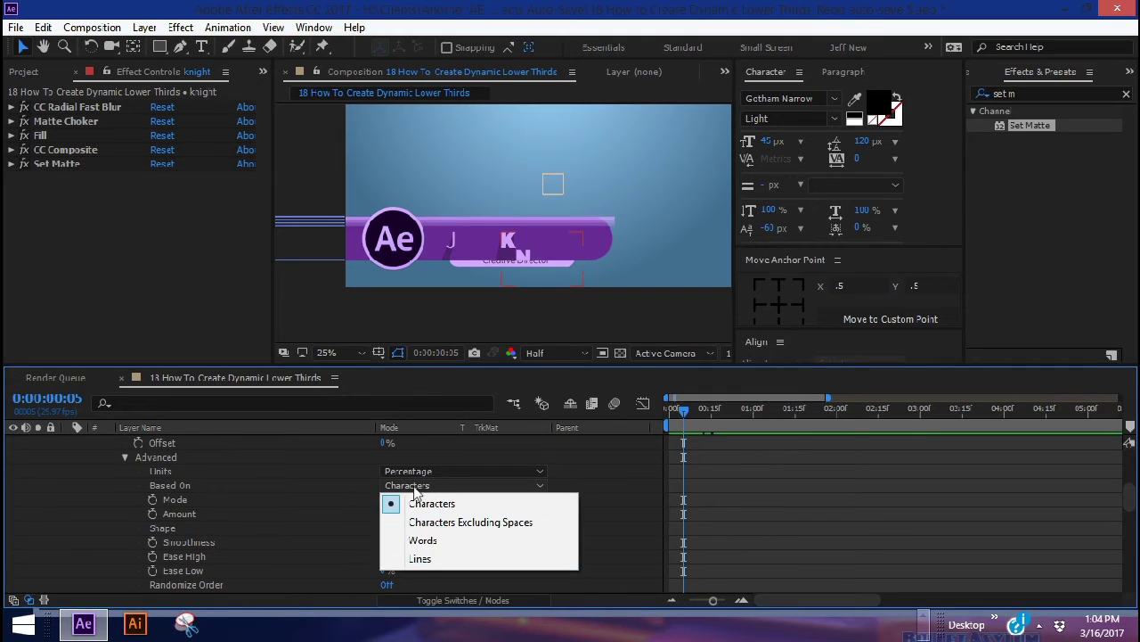
left_click(605, 457)
left_click_drag(694, 411, 754, 408)
scroll(569, 245, "up", 2)
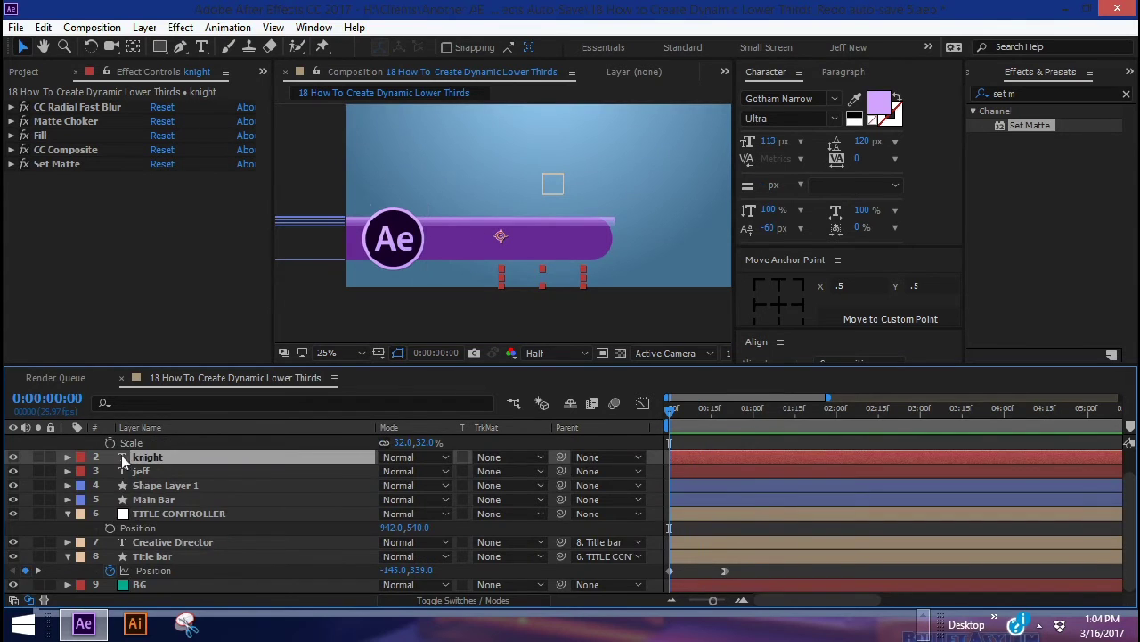
scroll(125, 458, "up", 1)
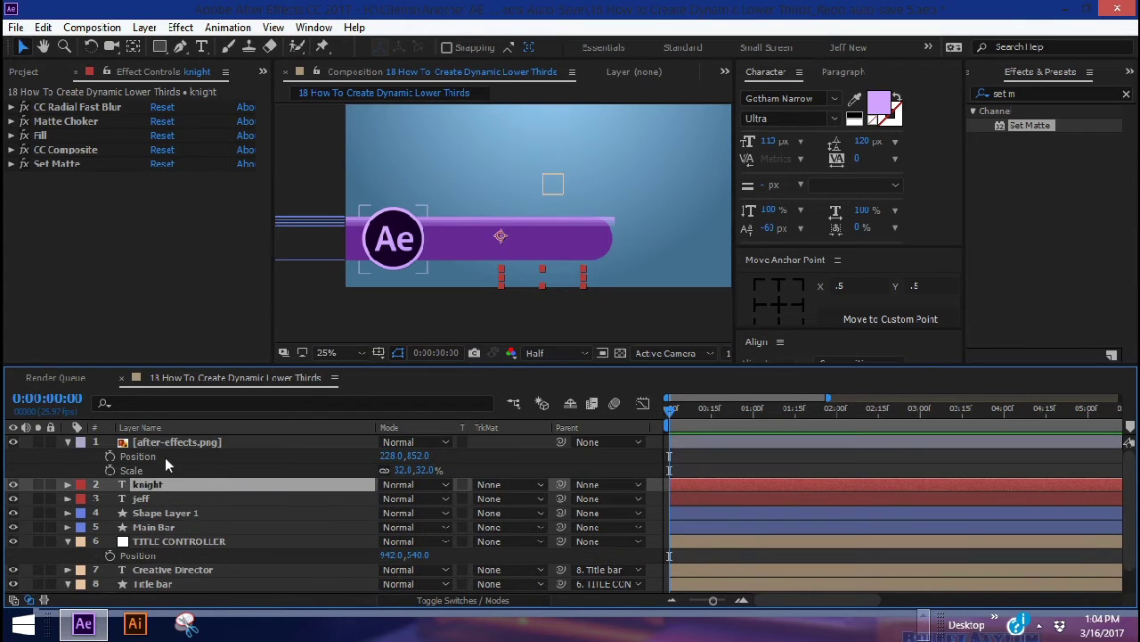
Keyframe the Ae logo's scale at frames 10 and 20, with 36% at frame 10
left_click(134, 456)
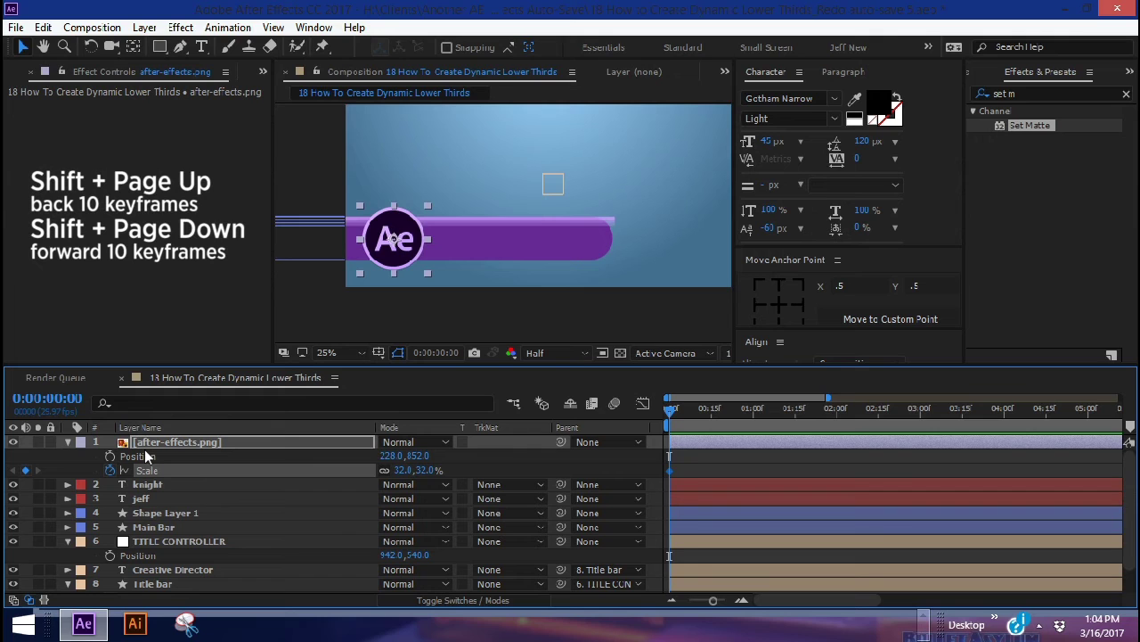
key("shift+Page_Down")
left_click(25, 470)
key("shift+Page_Down")
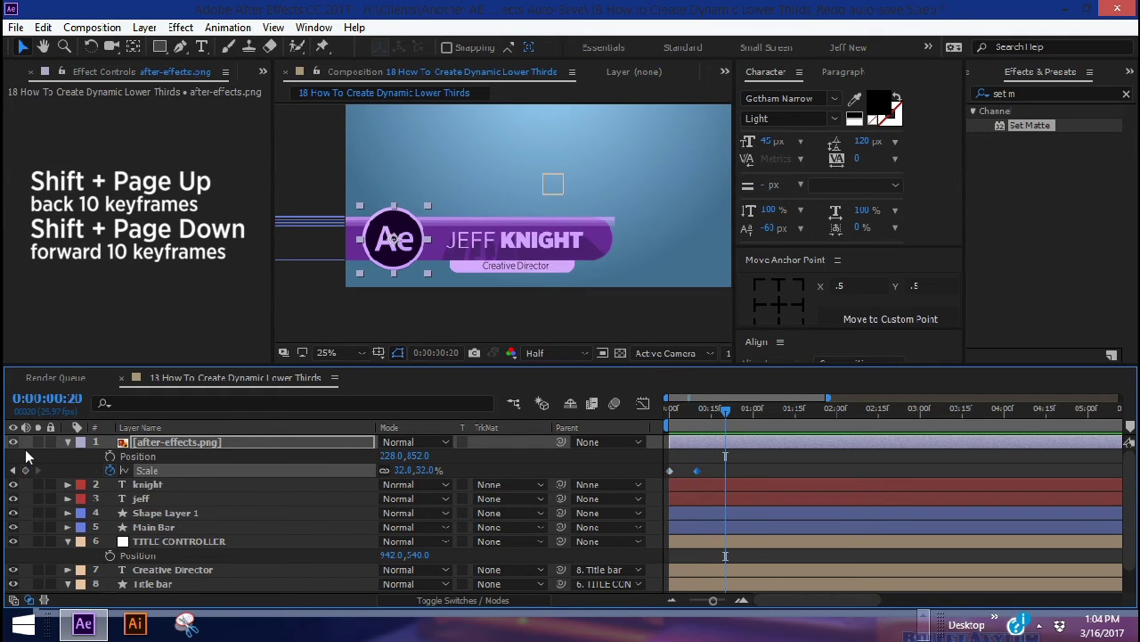
left_click(26, 469)
key("shift+Page_Up")
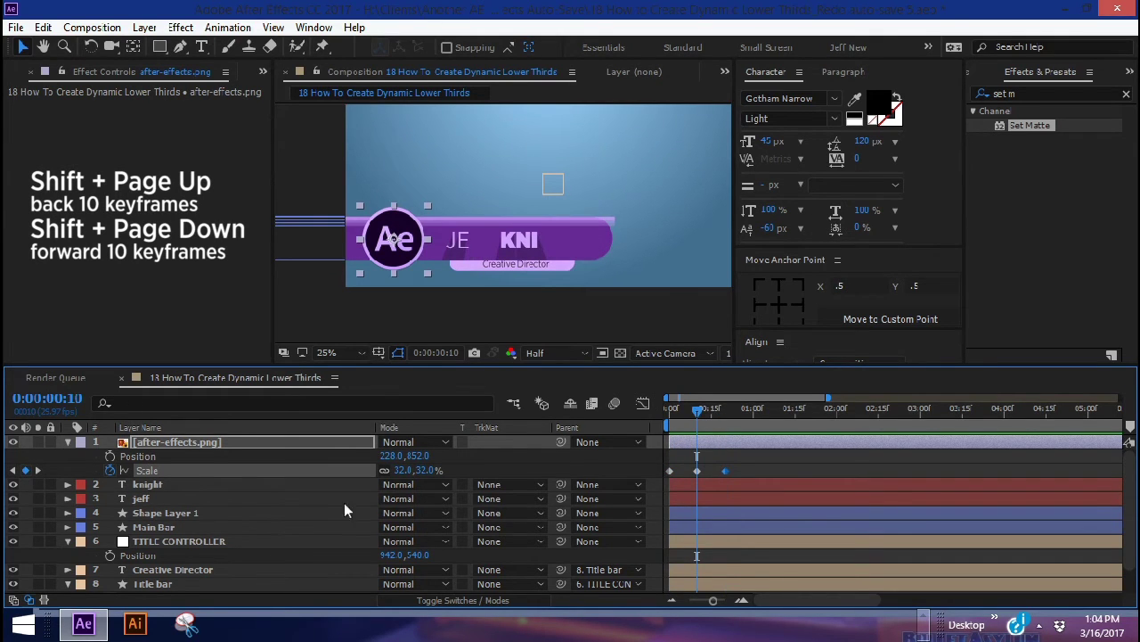
left_click(404, 469)
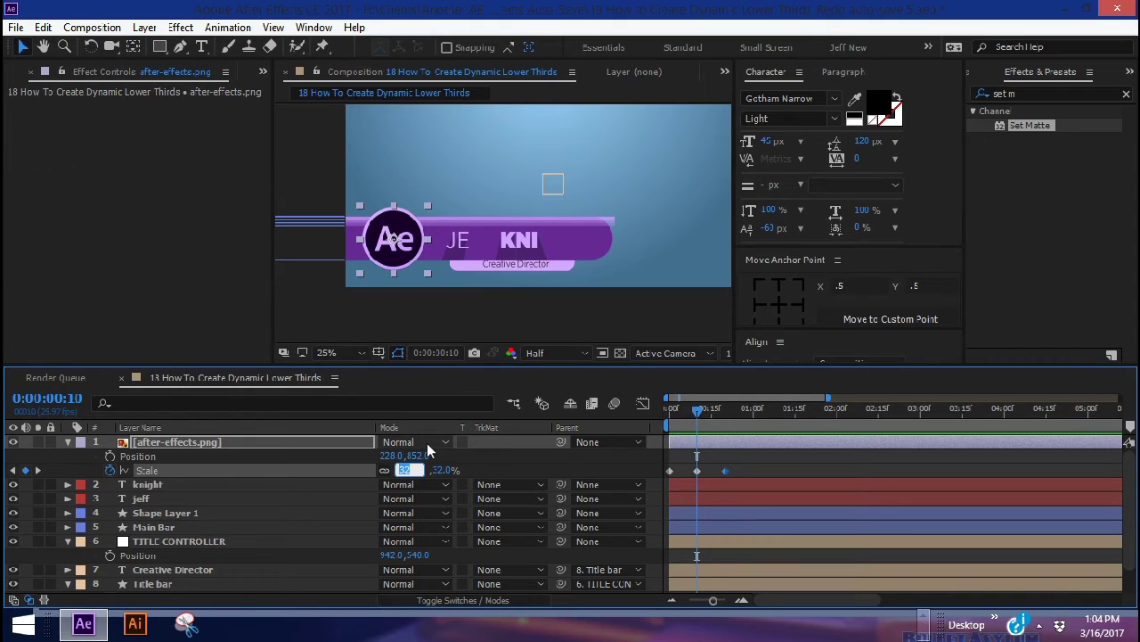
type("36")
key("Return")
Start the logo at 0% scale, ease all scale keyframes, and preview the lower-third
key("Home")
left_click(404, 469)
type("0")
key("Return")
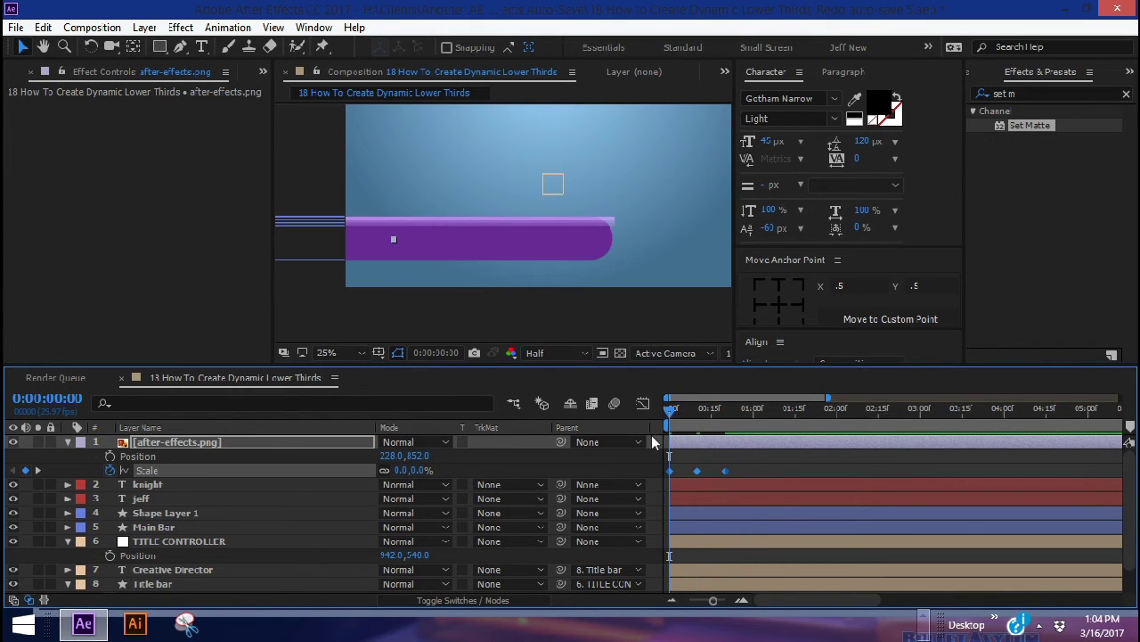
key("F9")
left_click(38, 469)
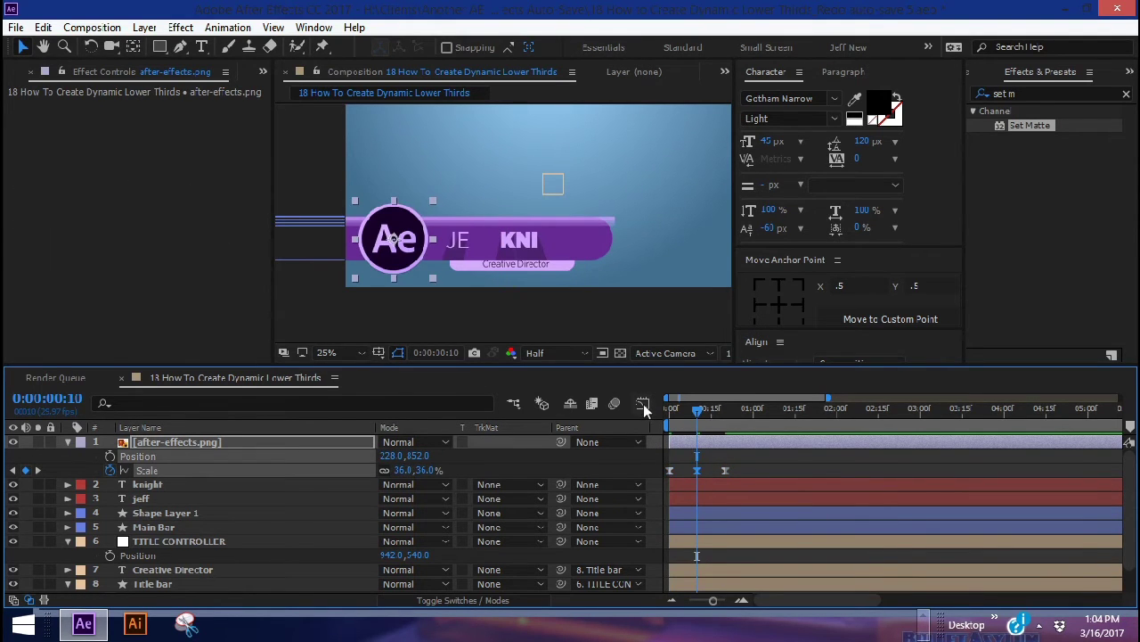
left_click(642, 404)
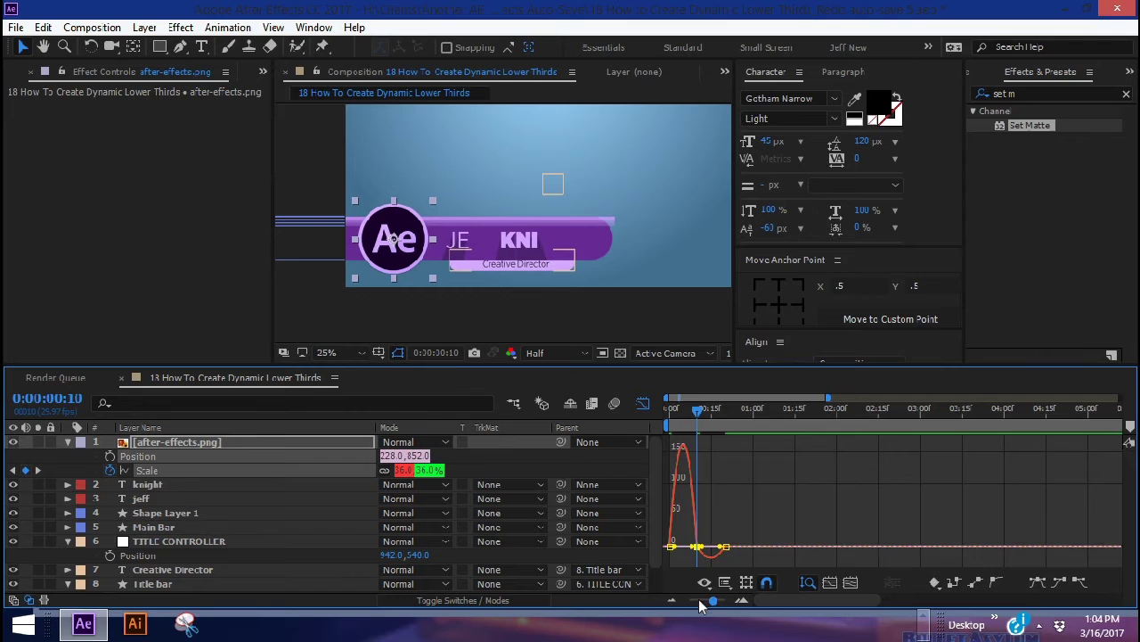
left_click_drag(713, 602, 720, 601)
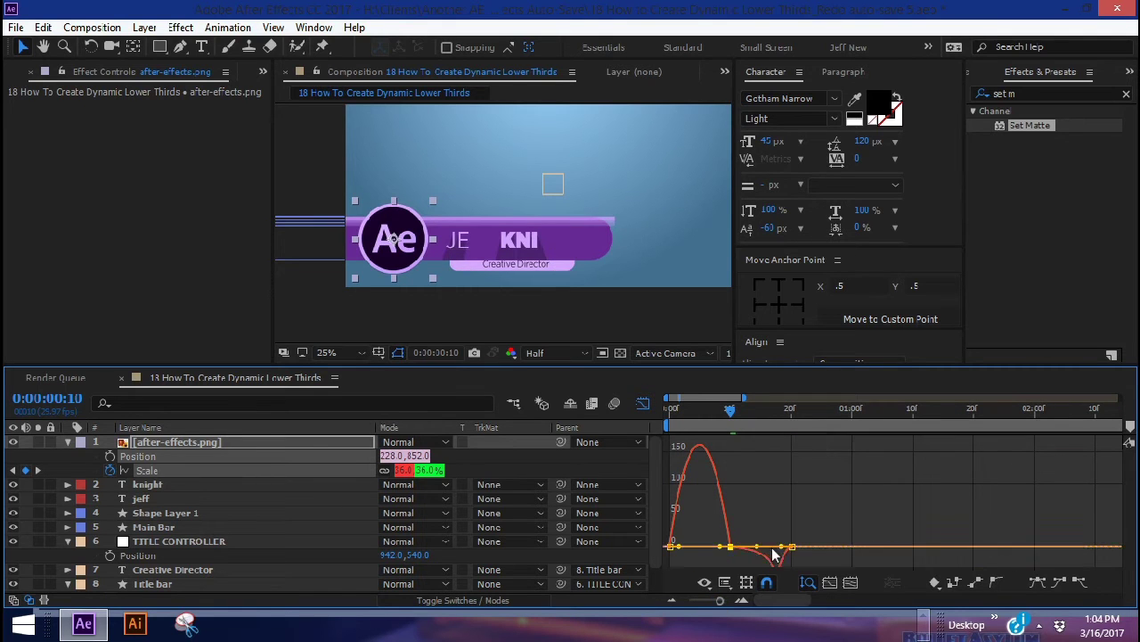
key("shift+F3")
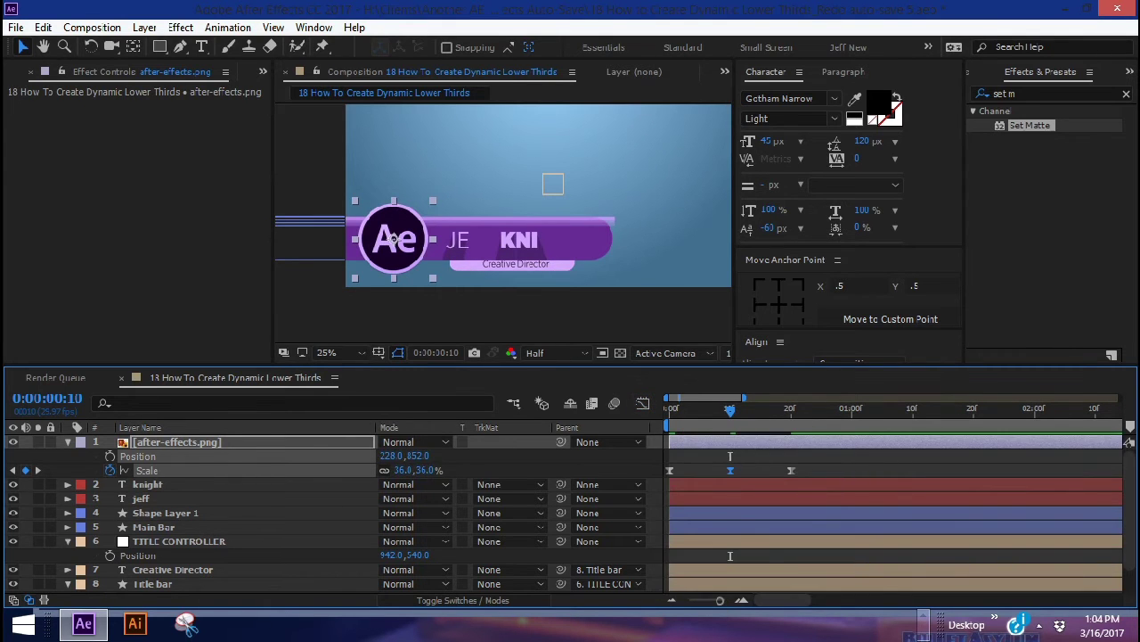
key("space")
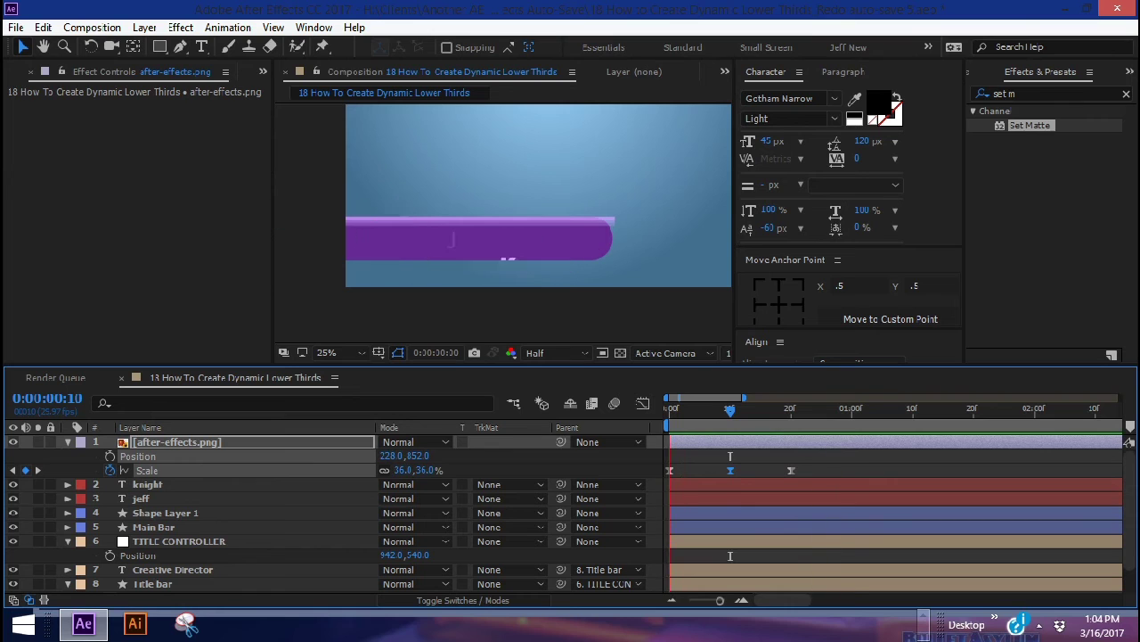
Rename Shape Layer 1 to Stripes
left_click(170, 512)
key("Return")
type("Stripes")
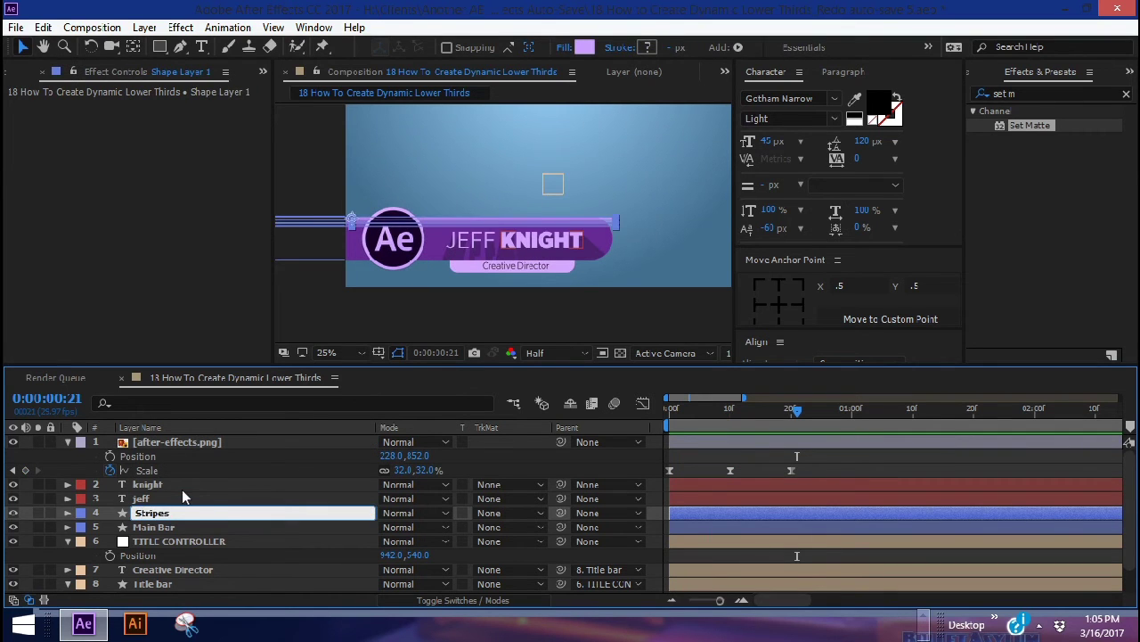
key("Return")
key("period")
left_click(170, 515)
key("Return")
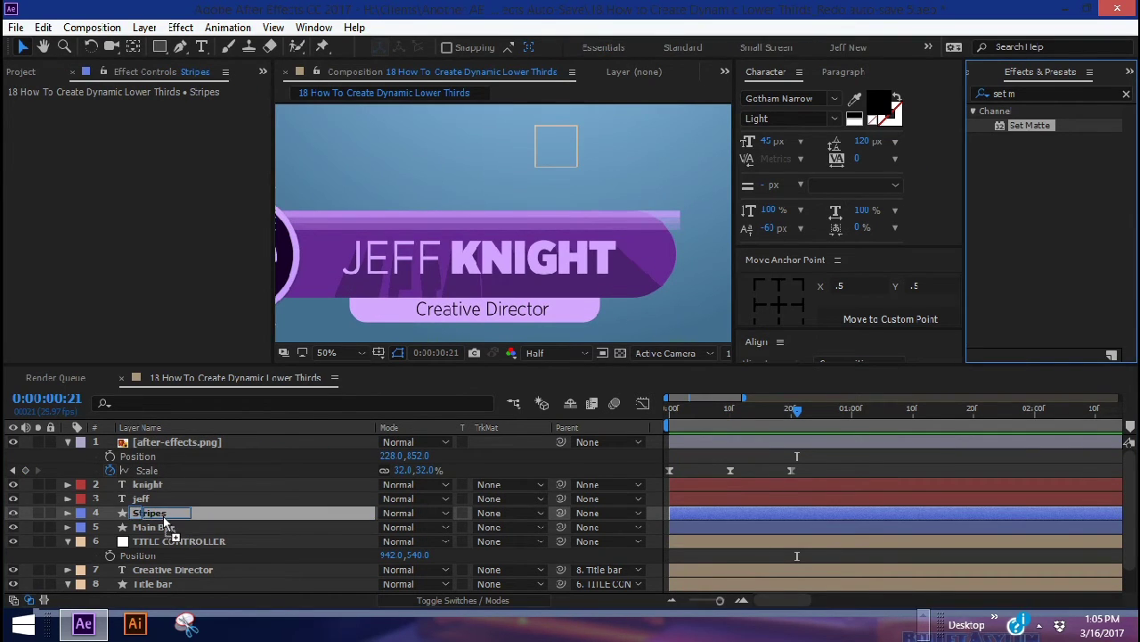
key("Return")
Apply Set Matte to Stripes taking its matte from Main Bar
key("ctrl+alt+shift+e")
left_click(212, 136)
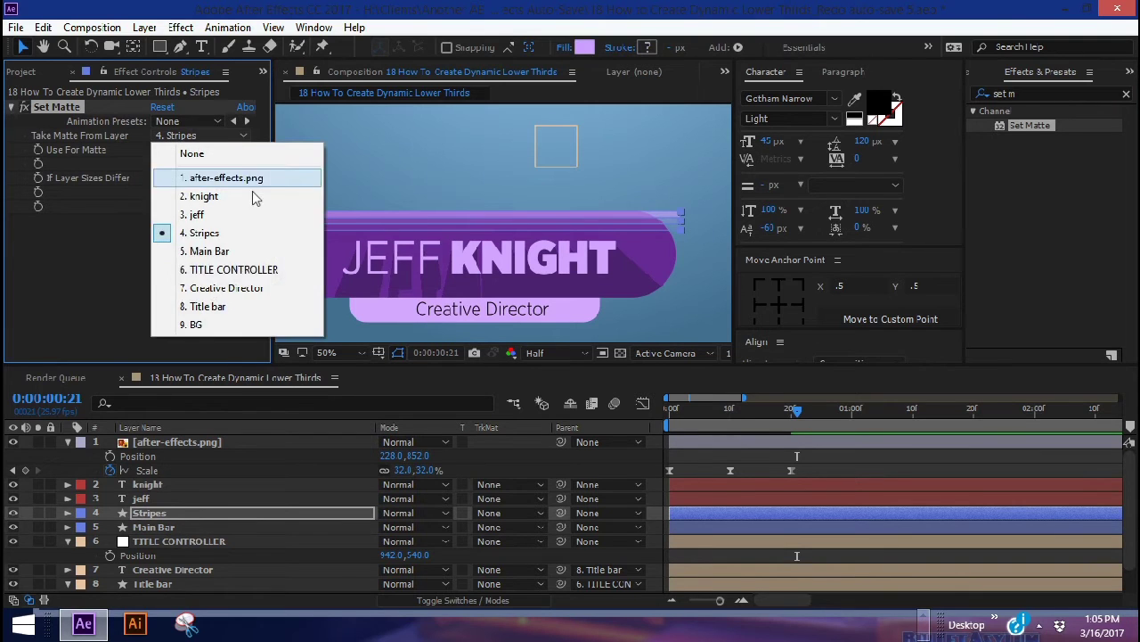
left_click(210, 253)
left_click_drag(796, 408, 664, 407)
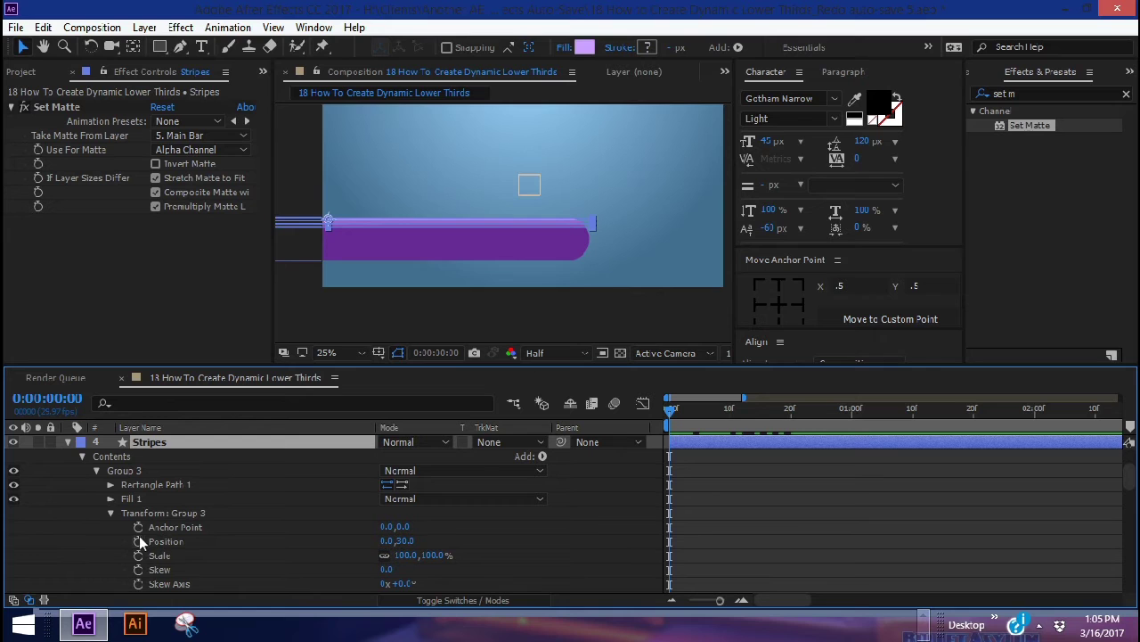
Keyframe Group 3's Position at frames 0 and 20, starting off-frame left at X -1363.5
left_click(136, 513)
scroll(148, 499, "down", 1)
scroll(136, 476, "up", 1)
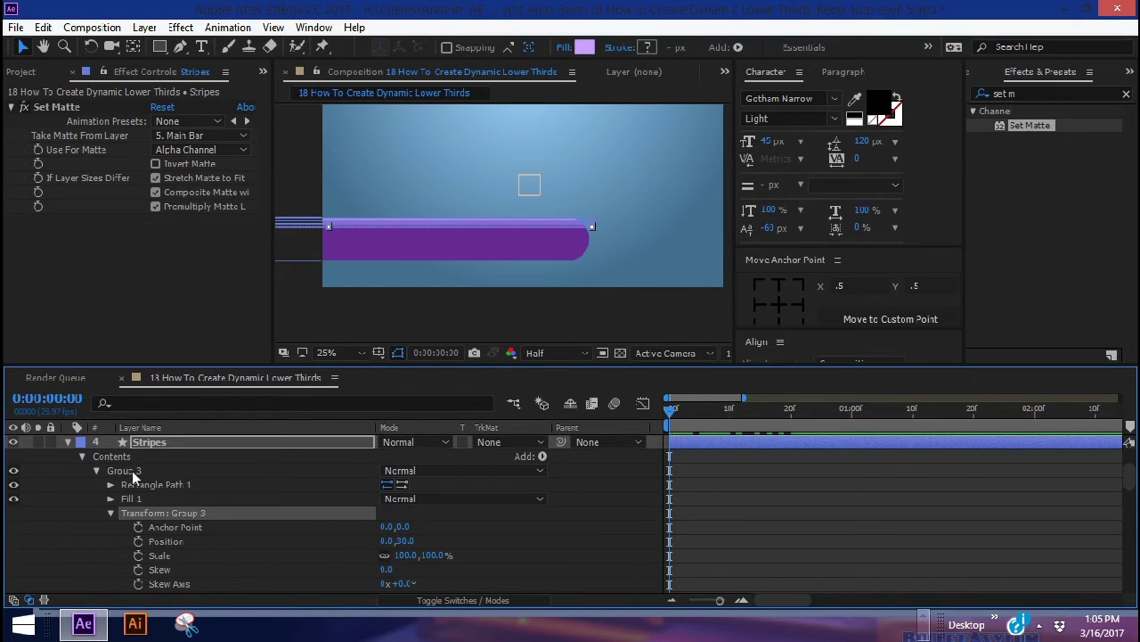
key("alt+shift+p")
key("shift+Page_Down")
key("shift+Page_Down")
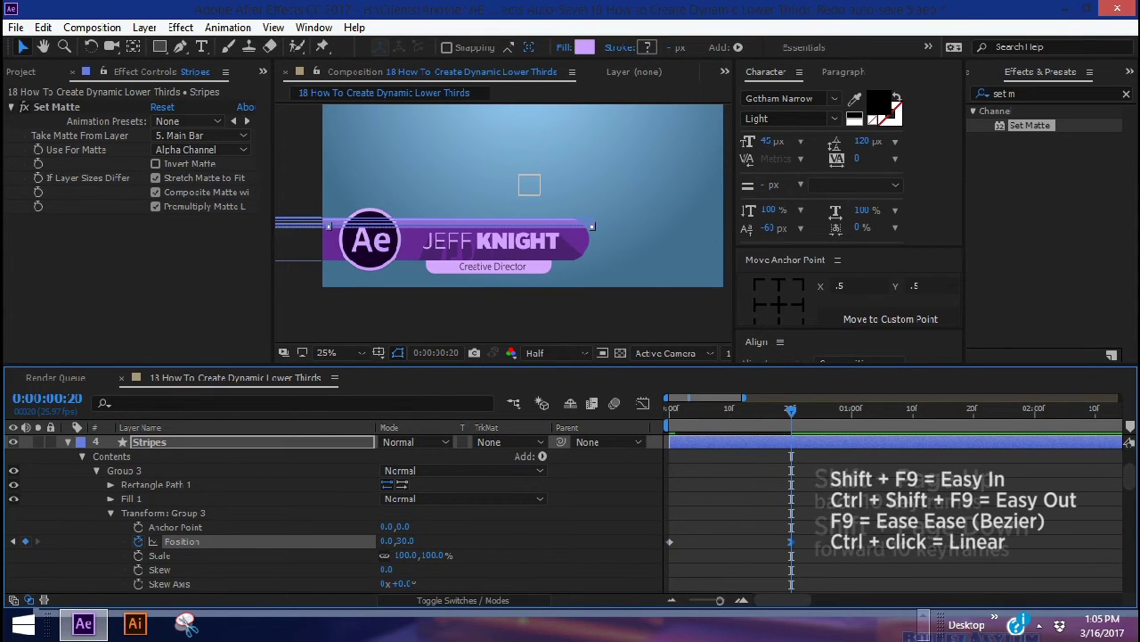
key("Home")
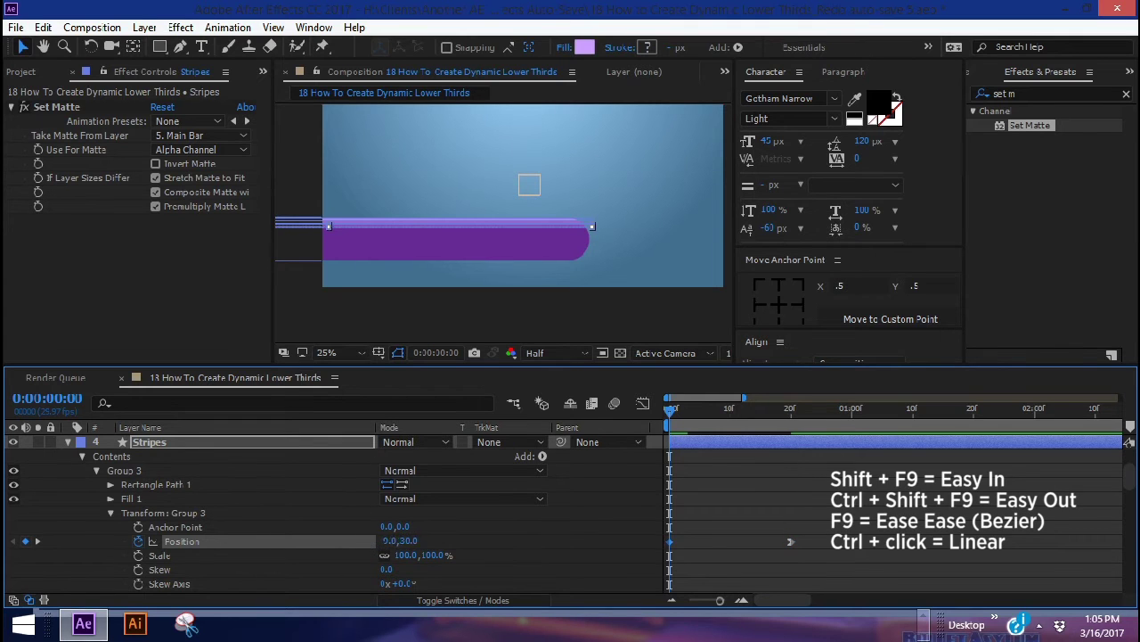
type("1610")
key("Return")
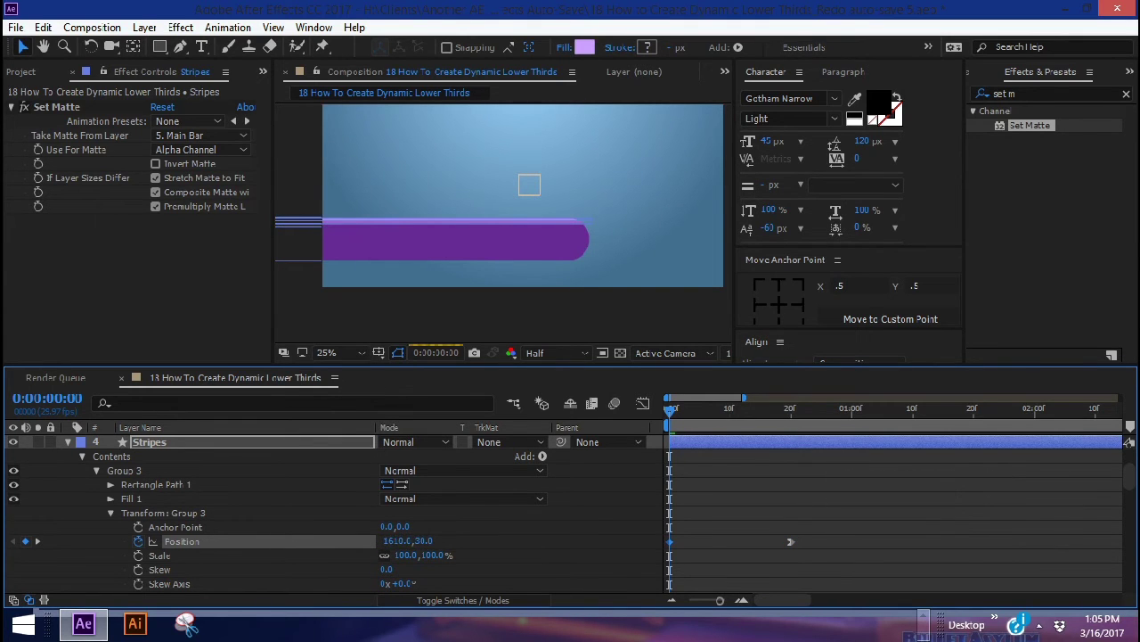
left_click_drag(407, 540, 374, 541)
Add Position keyframes for Group 2 and Group 1 at frames 0 and 20
scroll(187, 562, "down", 4)
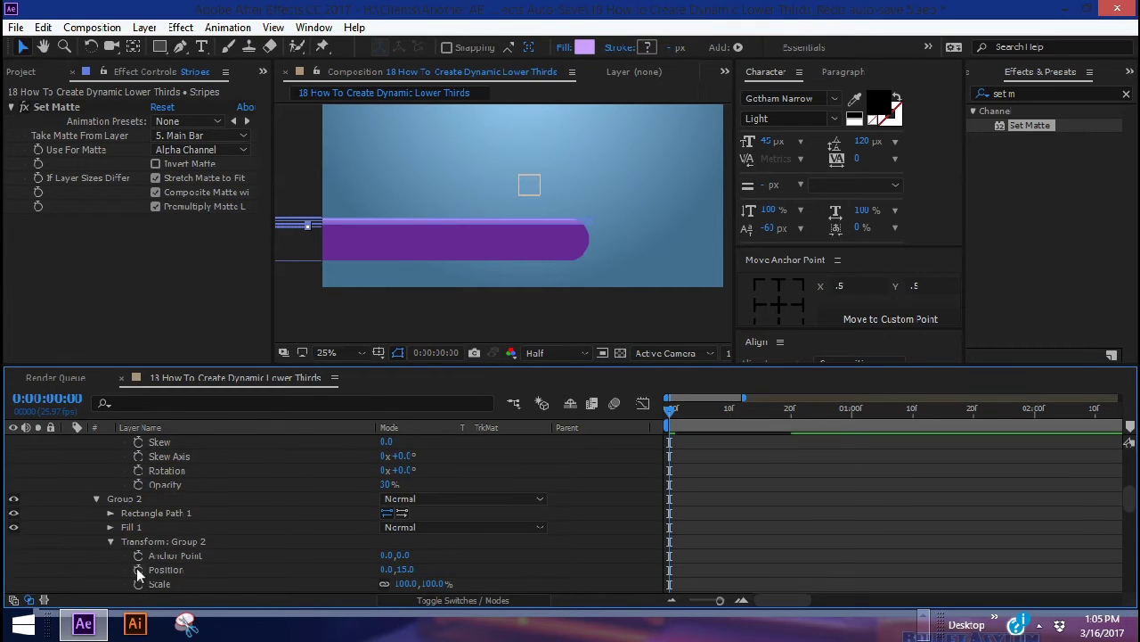
left_click(138, 571)
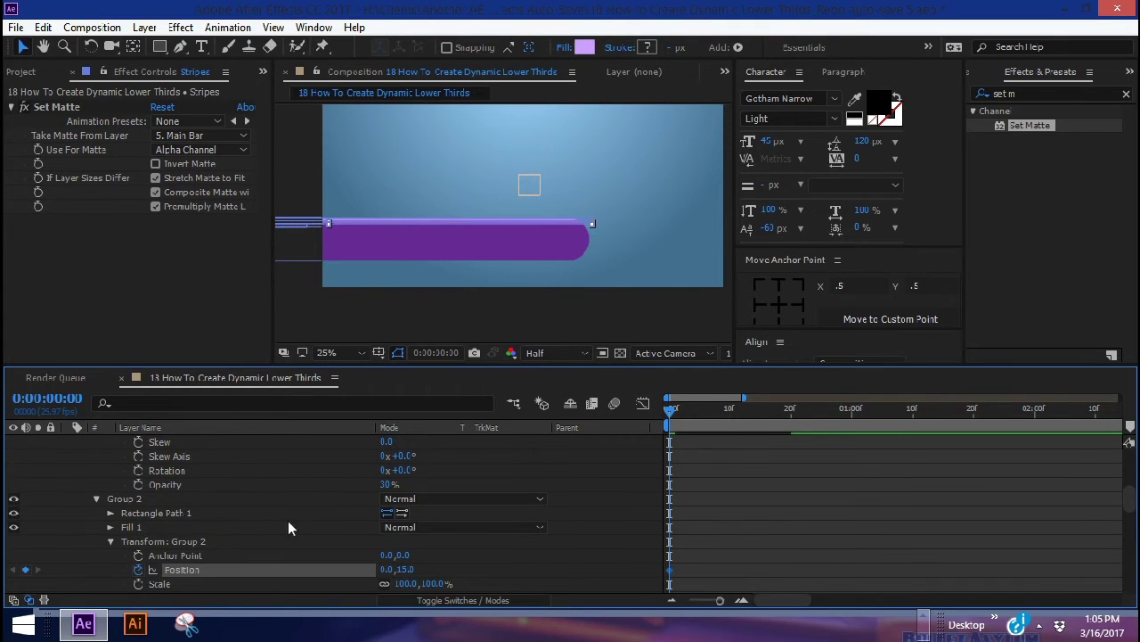
scroll(287, 504, "down", 5)
left_click(165, 528)
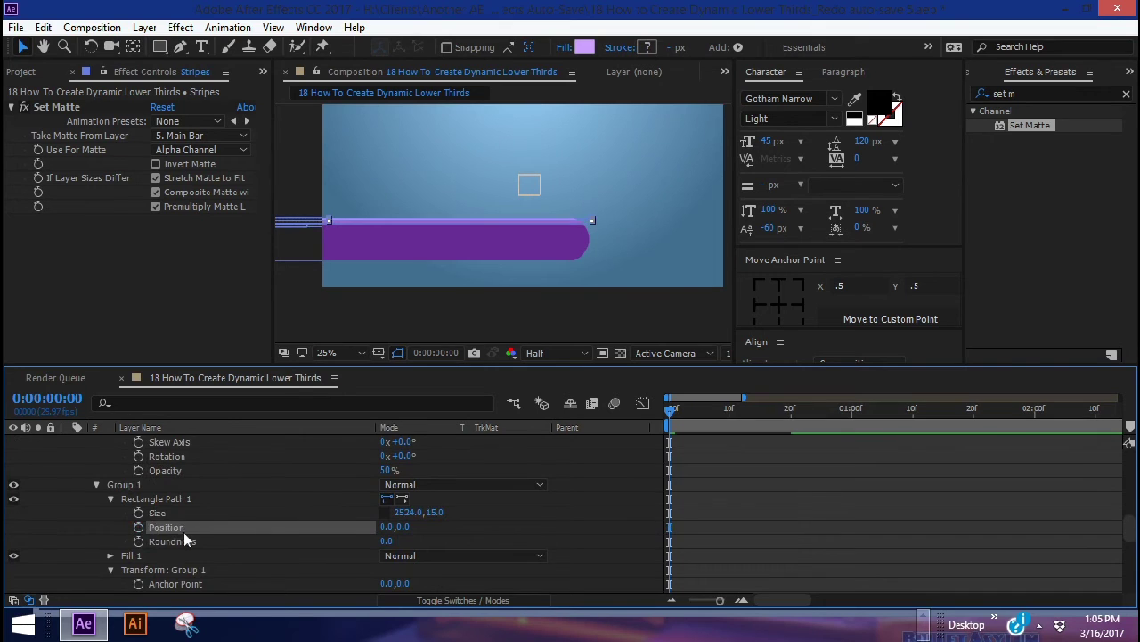
scroll(183, 532, "down", 2)
left_click(112, 456)
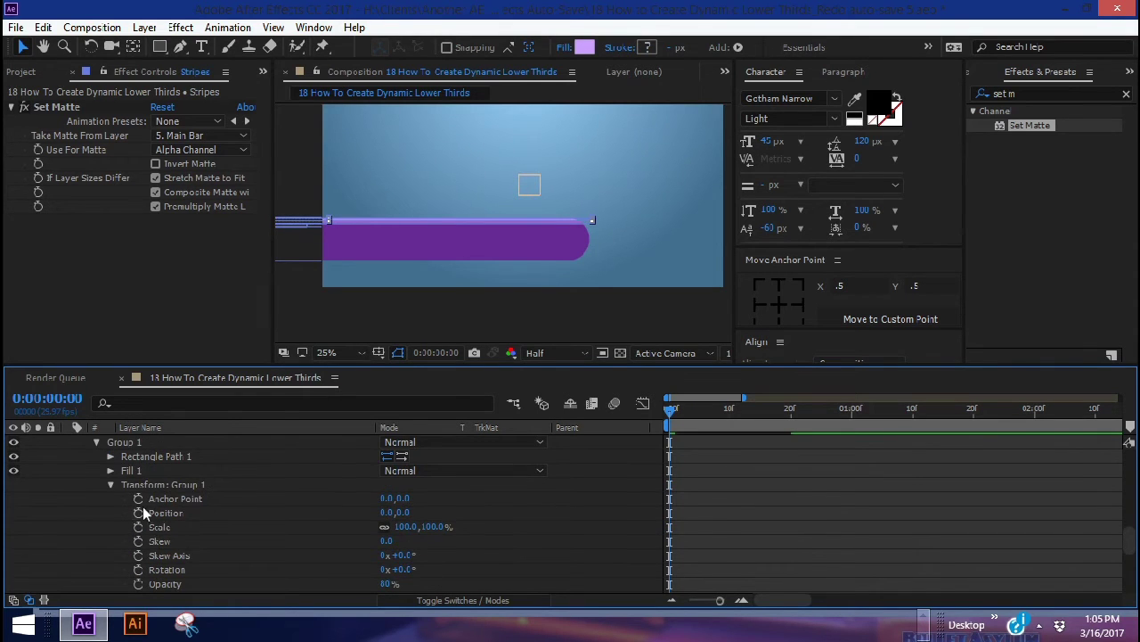
scroll(142, 506, "up", 5)
left_click(38, 498)
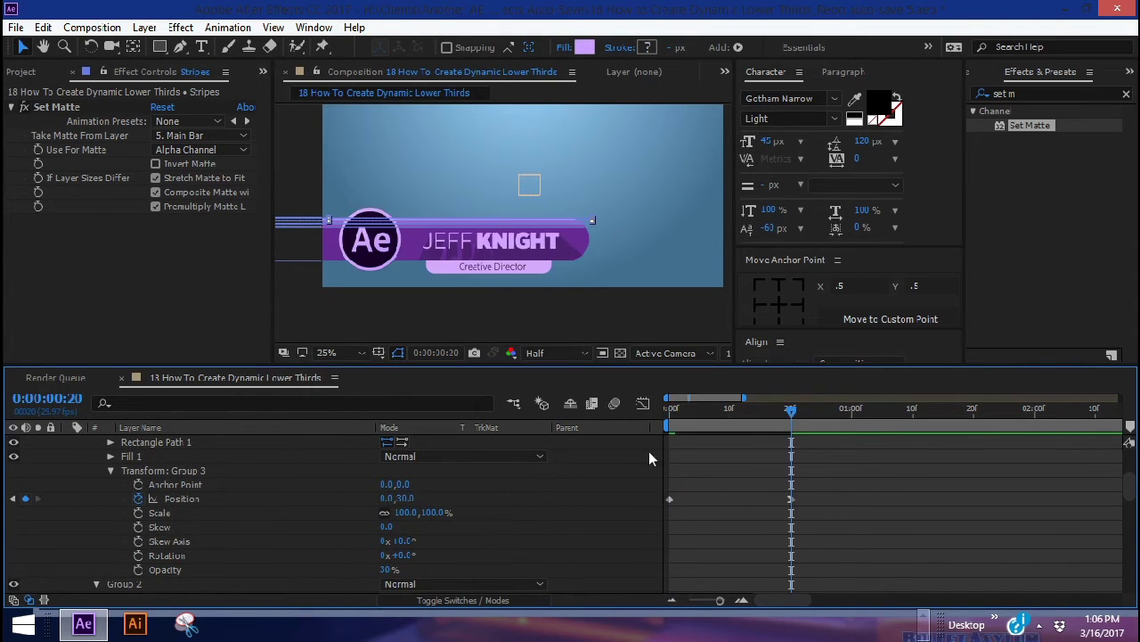
scroll(689, 480, "down", 2)
scroll(143, 527, "down", 1)
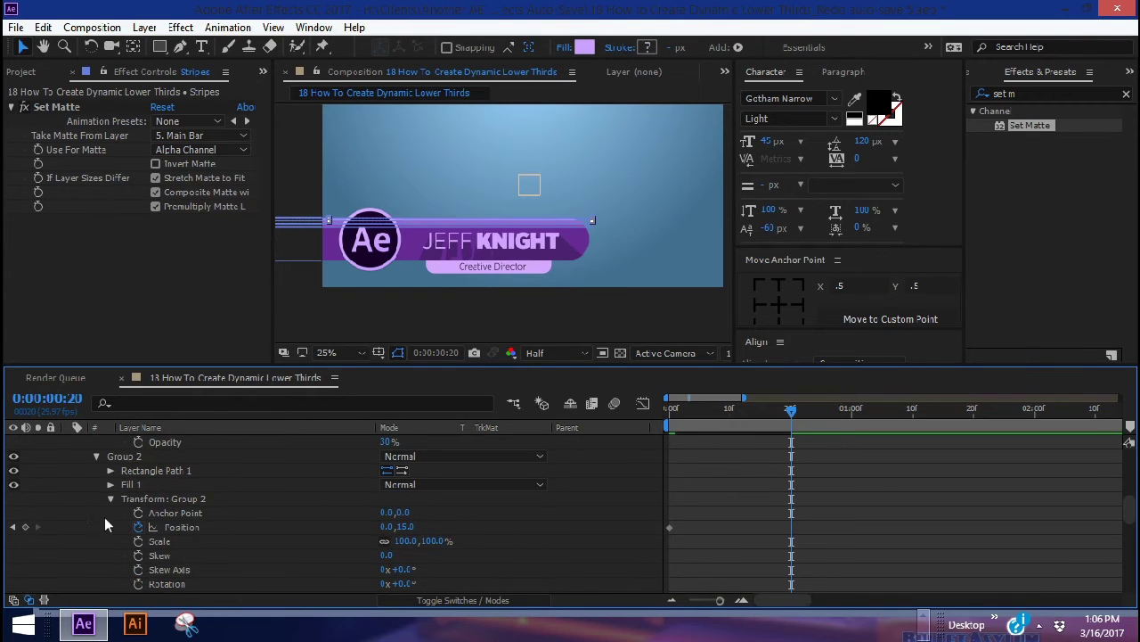
scroll(305, 522, "down", 3)
left_click(25, 556)
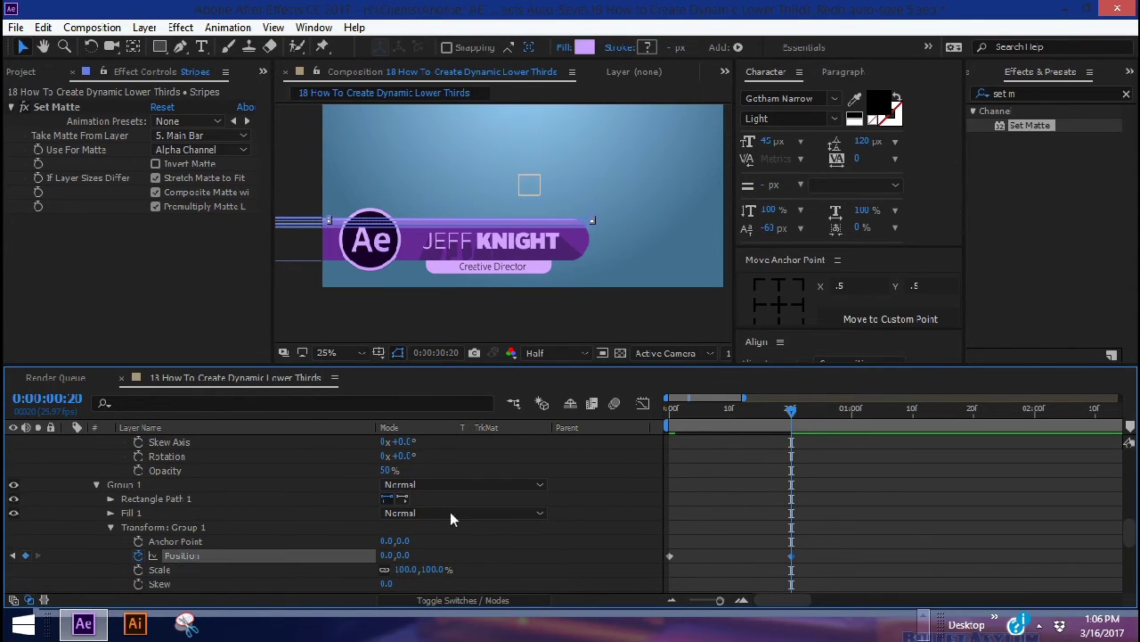
Reveal Stripes' keyframed properties with U and select the Group 2 and Group 1 Position keyframes
scroll(872, 493, "up", 5)
scroll(837, 499, "up", 4)
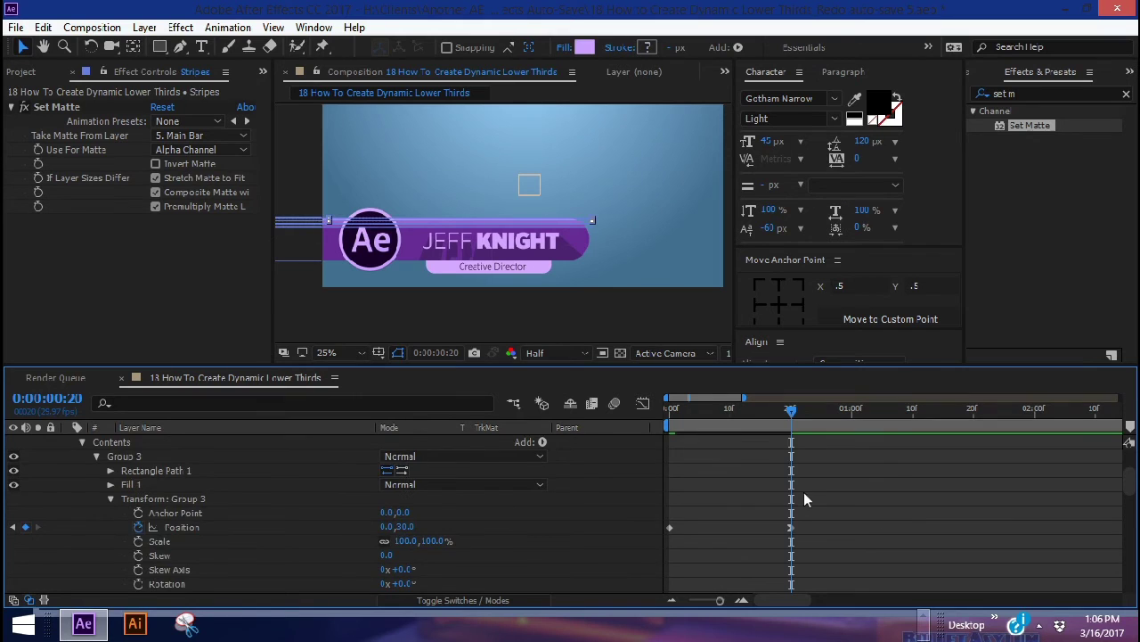
left_click(781, 472)
key("u")
left_click_drag(780, 579, 813, 524)
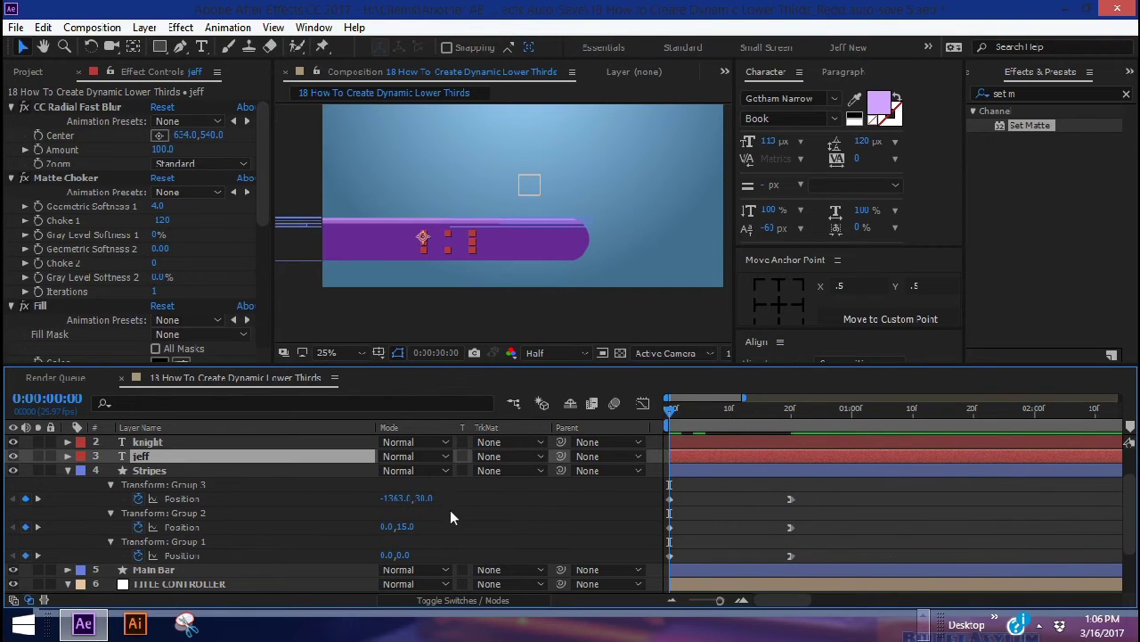
Copy Group 3's X of -1363 into the Position X of Group 2 and Group 1
left_click(412, 498)
key("ctrl+c")
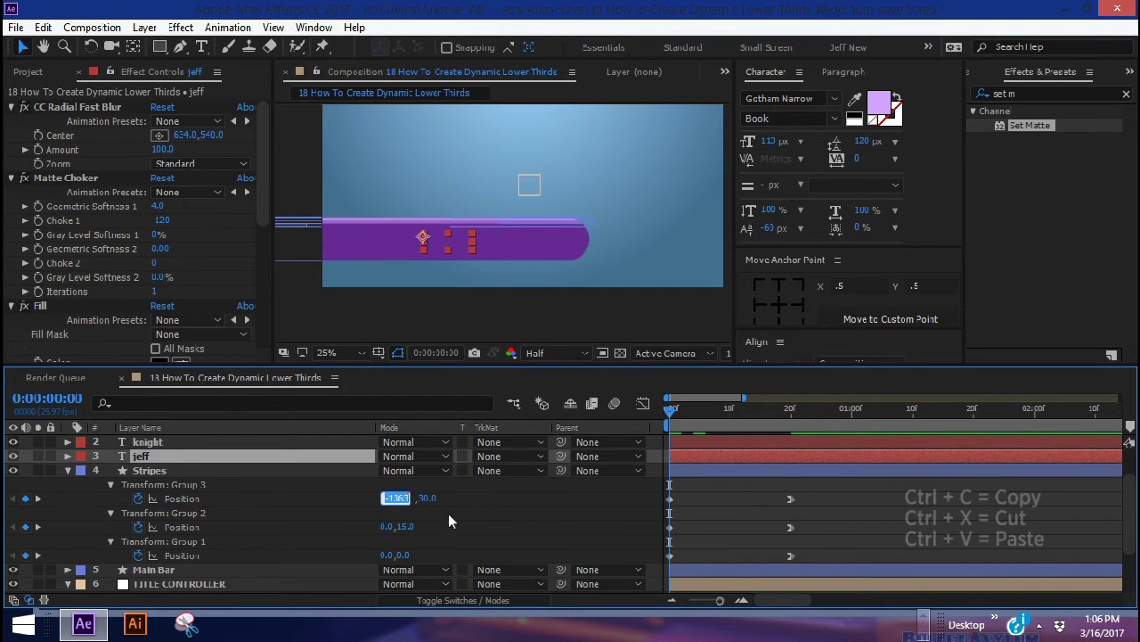
key("Tab")
key("Tab")
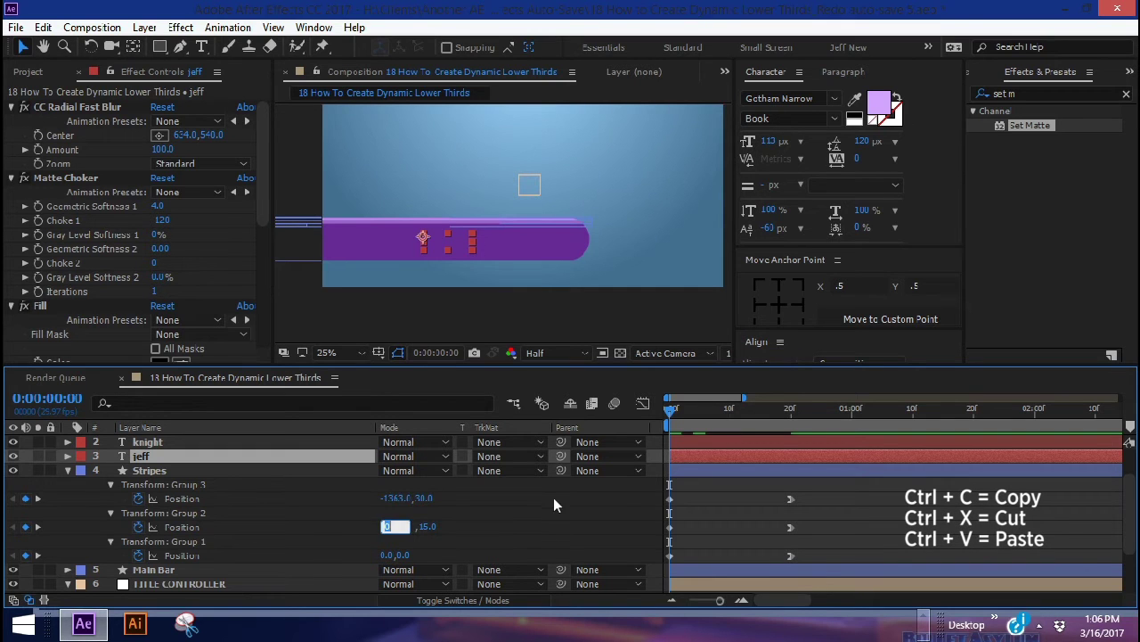
key("ctrl+v")
key("Return")
left_click(394, 555)
type("-1363.0")
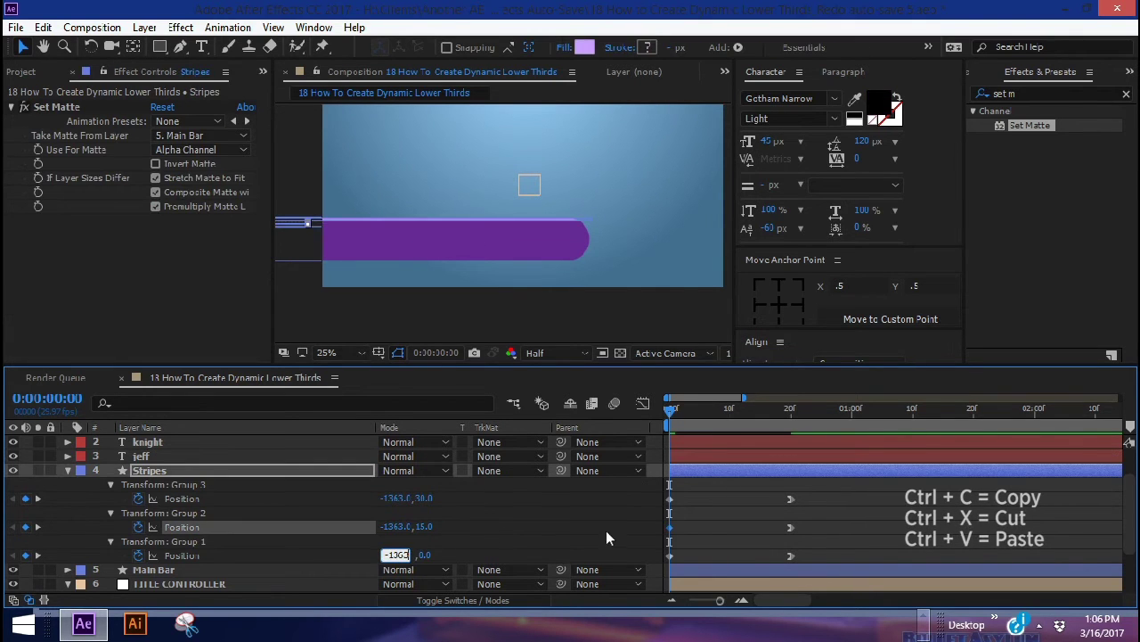
key("Return")
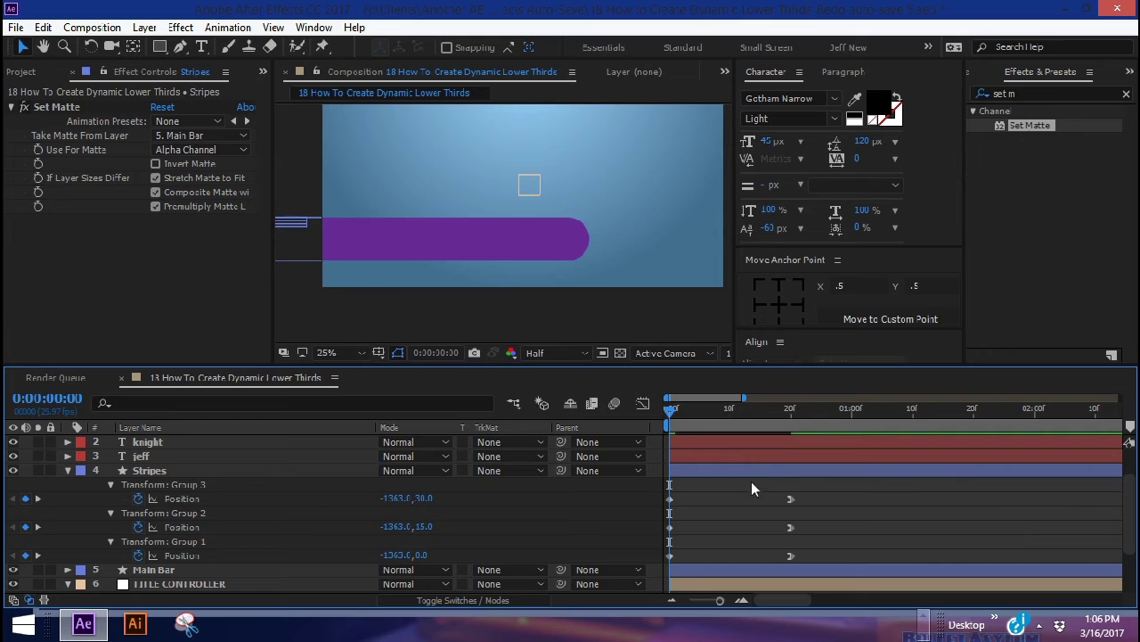
Lengthen the ease into the three frame-20 Position keyframes in the speed graph
left_click_drag(818, 490, 777, 563)
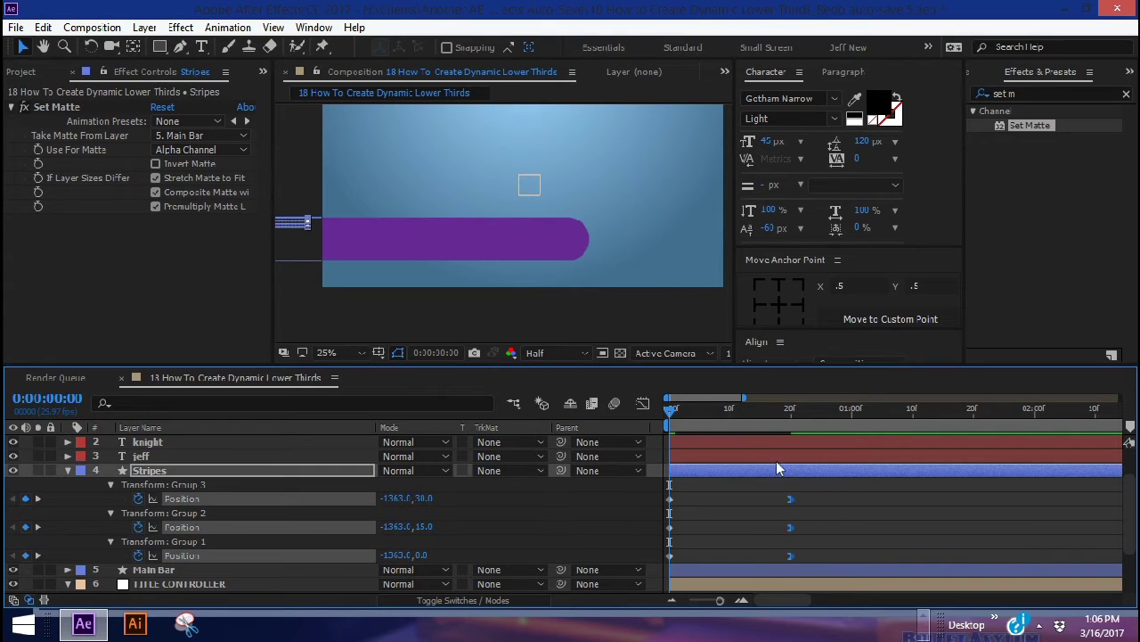
left_click(642, 403)
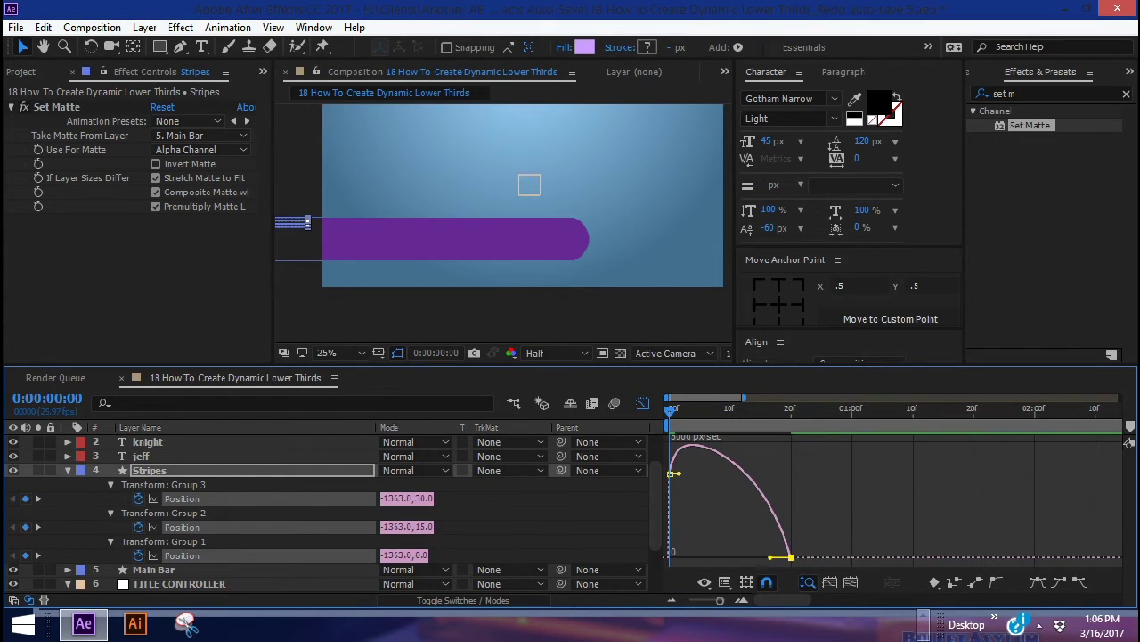
left_click_drag(758, 558, 688, 556)
left_click(642, 404)
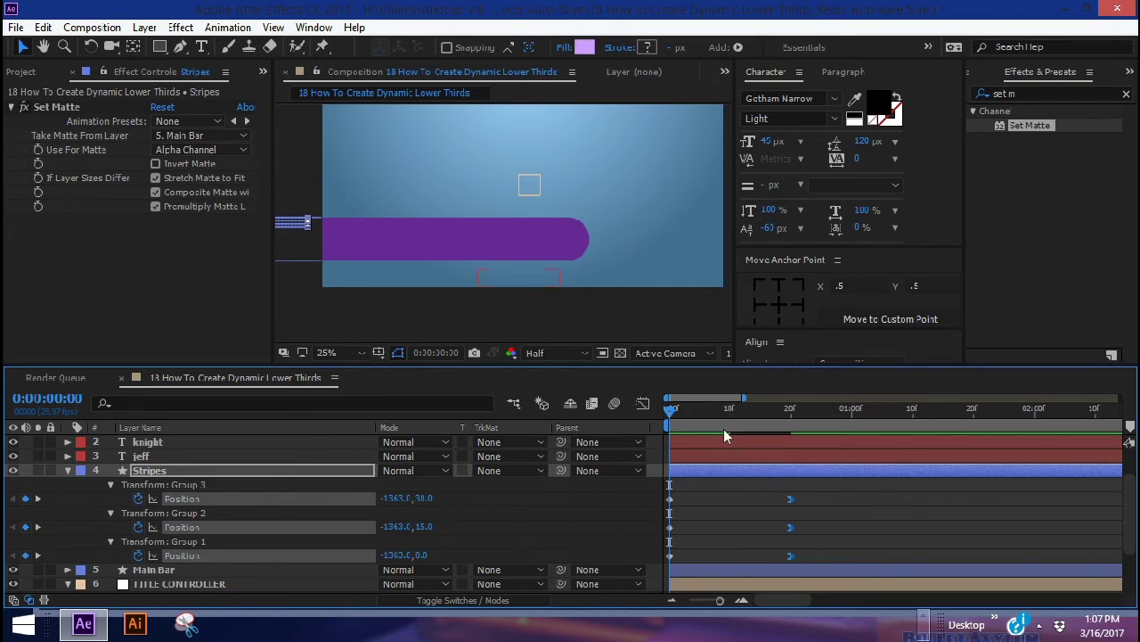
left_click(706, 488)
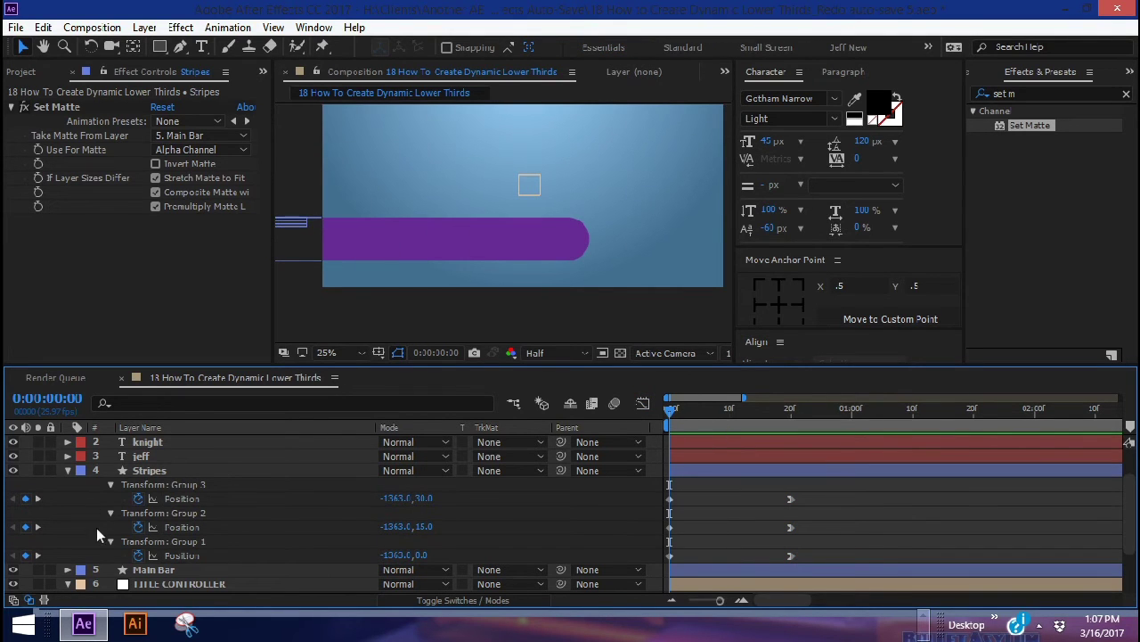
Shift Group 2's keyframes 10 frames later and Group 3's 20 frames later, then preview
left_click(175, 538)
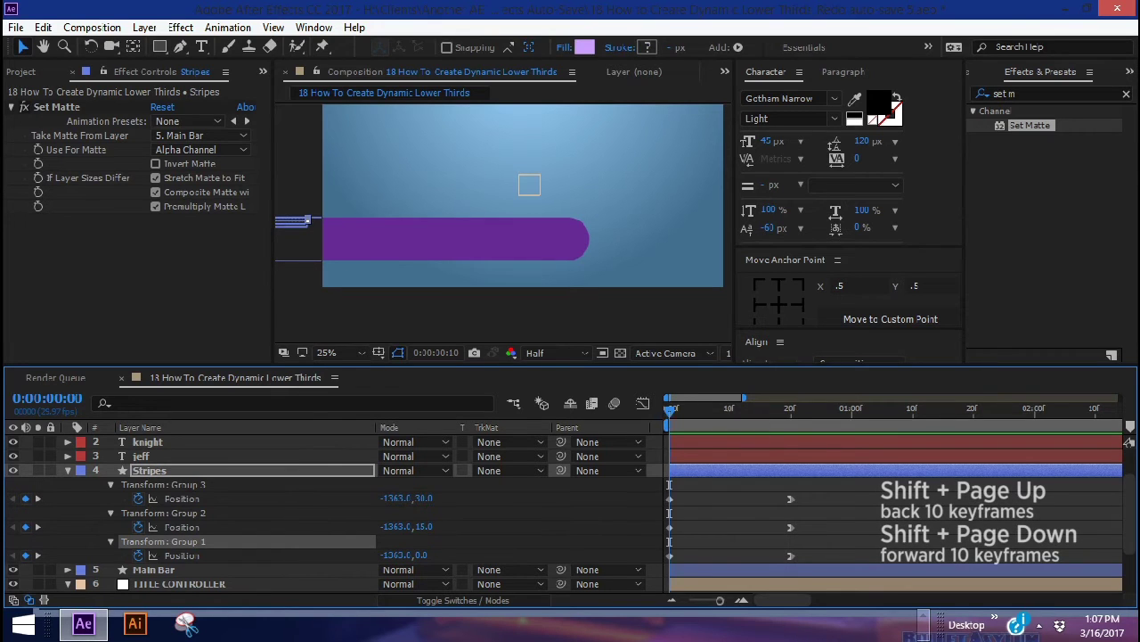
key("shift+Page_Down")
left_click_drag(837, 523, 744, 527)
key("shift+Page_Down")
left_click_drag(811, 490, 793, 507)
key("space")
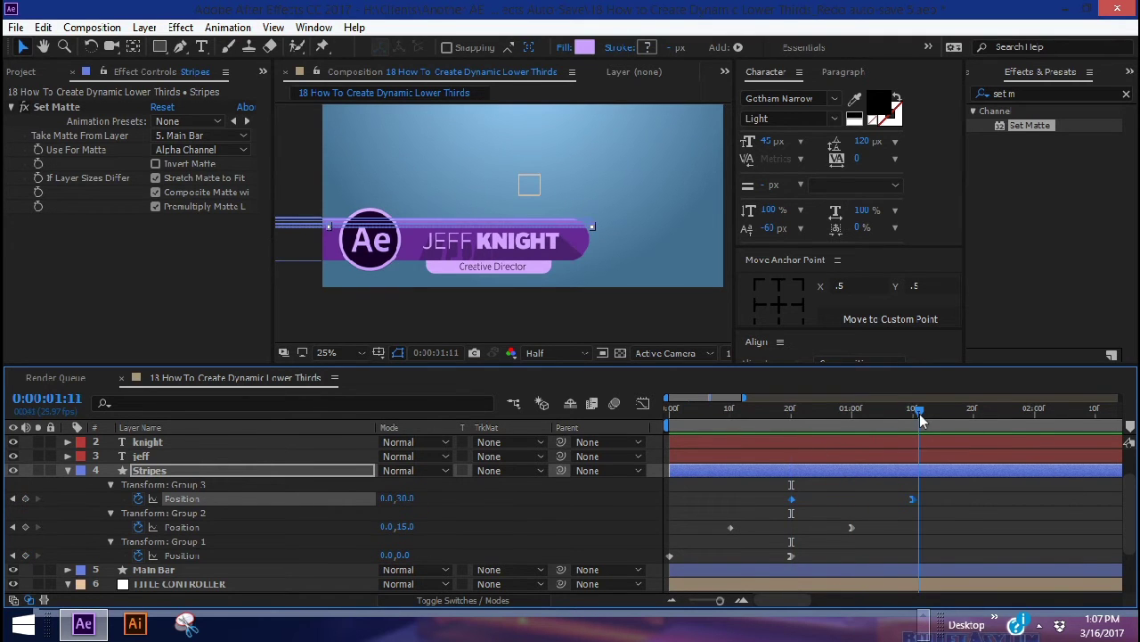
left_click(672, 413)
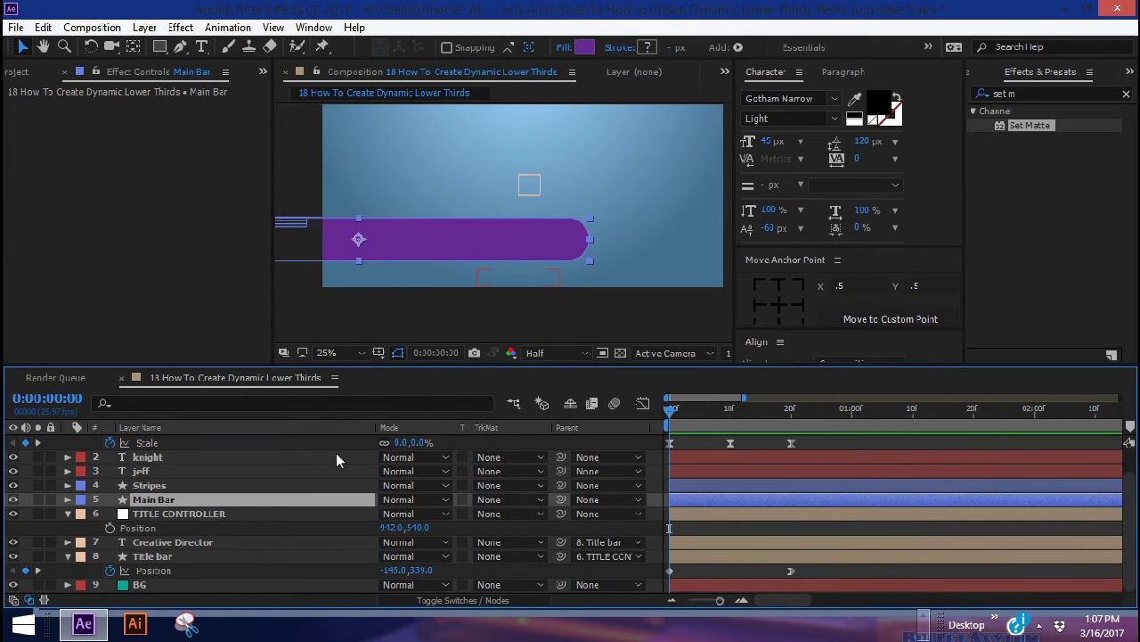
Keyframe Main Bar's Position from off-screen -1293,848 at frame 0 to 172,848 at 1:00
key("p")
left_click(110, 514)
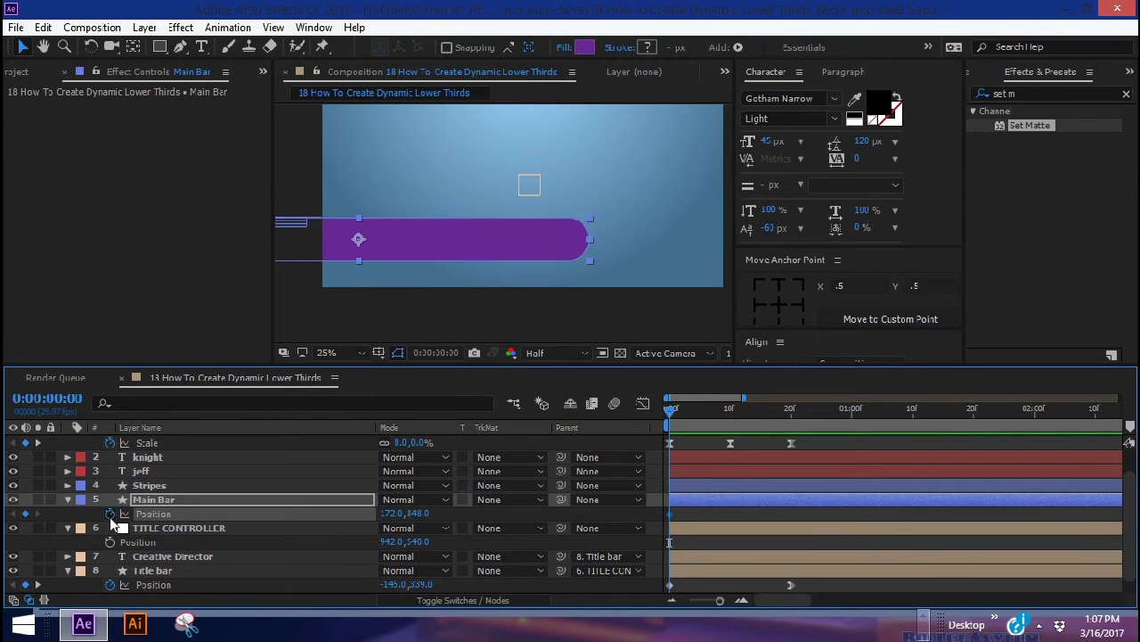
key("shift+Page_Down")
key("shift+Page_Down")
key("shift+Page_Down")
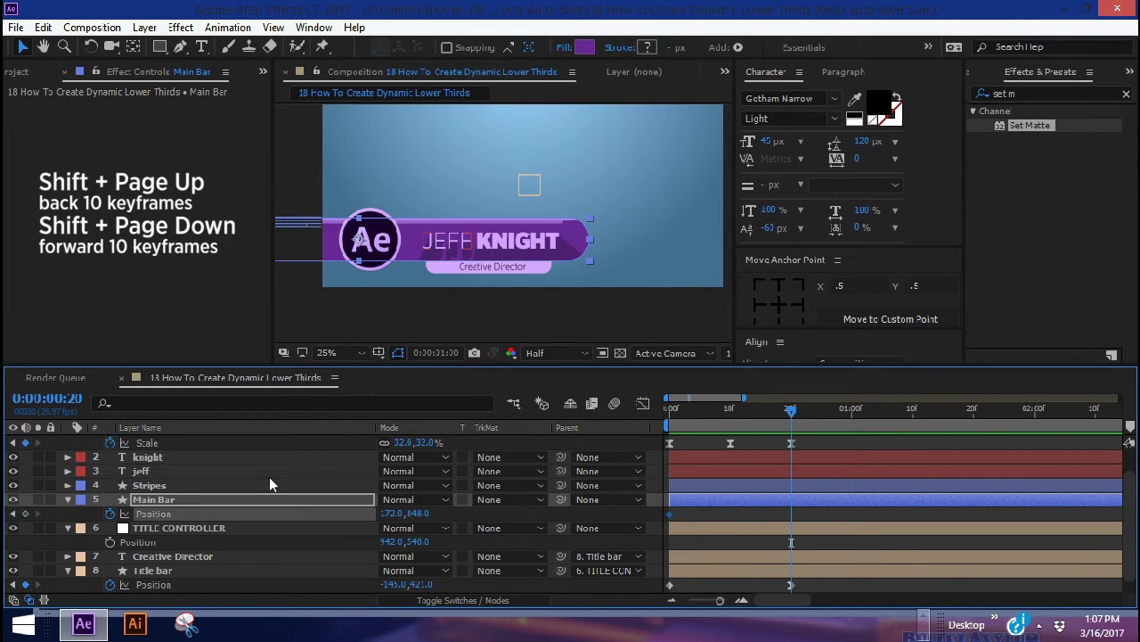
left_click(24, 514)
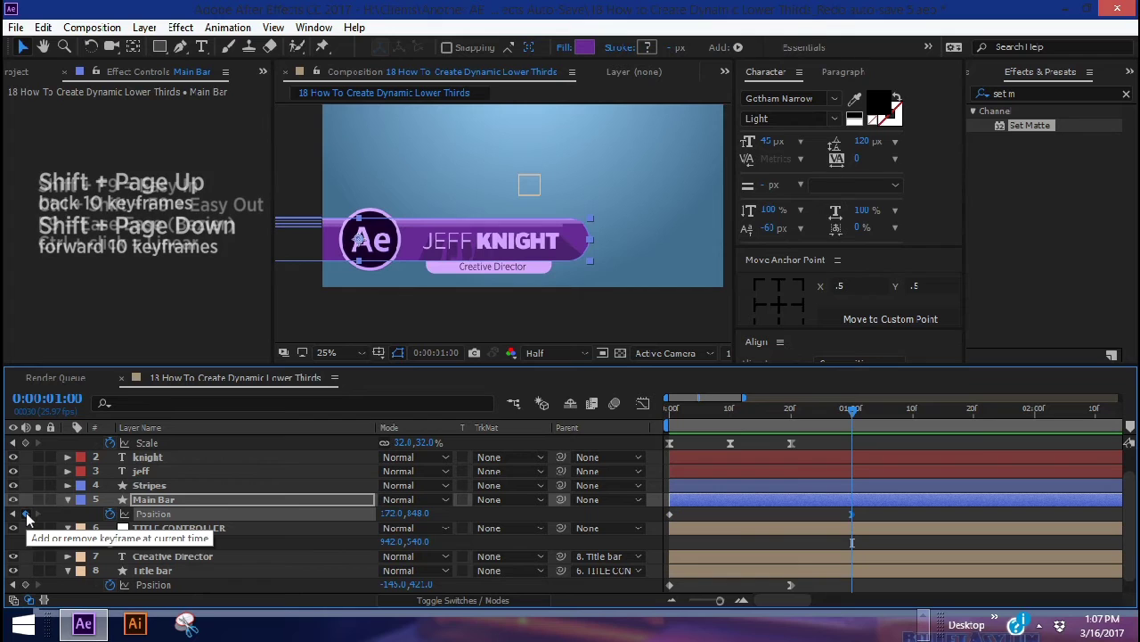
left_click_drag(693, 426, 632, 414)
left_click_drag(406, 513, 869, 511)
Drag the speed-graph influence so the bar starts fast and eases to a stop, then preview
left_click(645, 408)
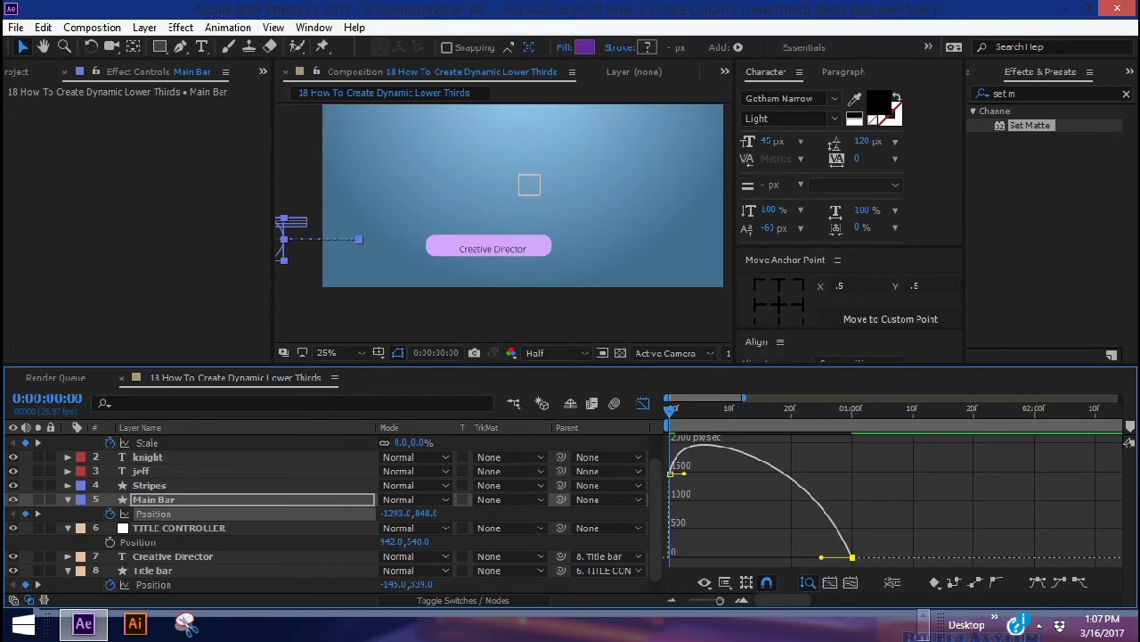
left_click_drag(827, 566, 738, 568)
left_click(642, 403)
left_click(688, 410)
left_click_drag(707, 407, 761, 400)
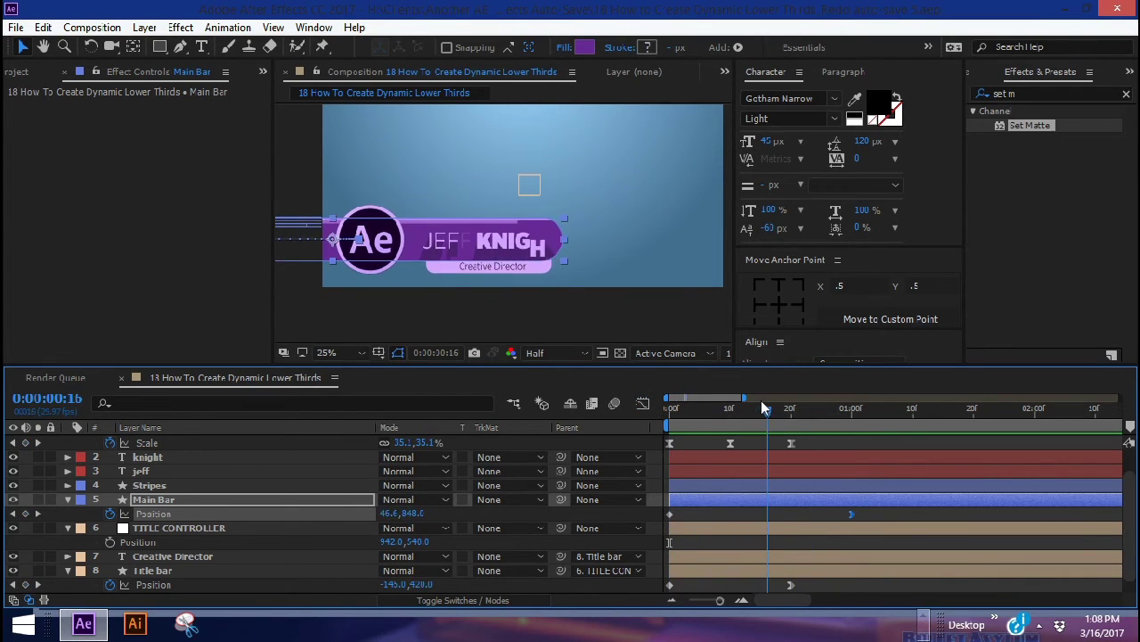
scroll(756, 434, "up", 1)
left_click(152, 513)
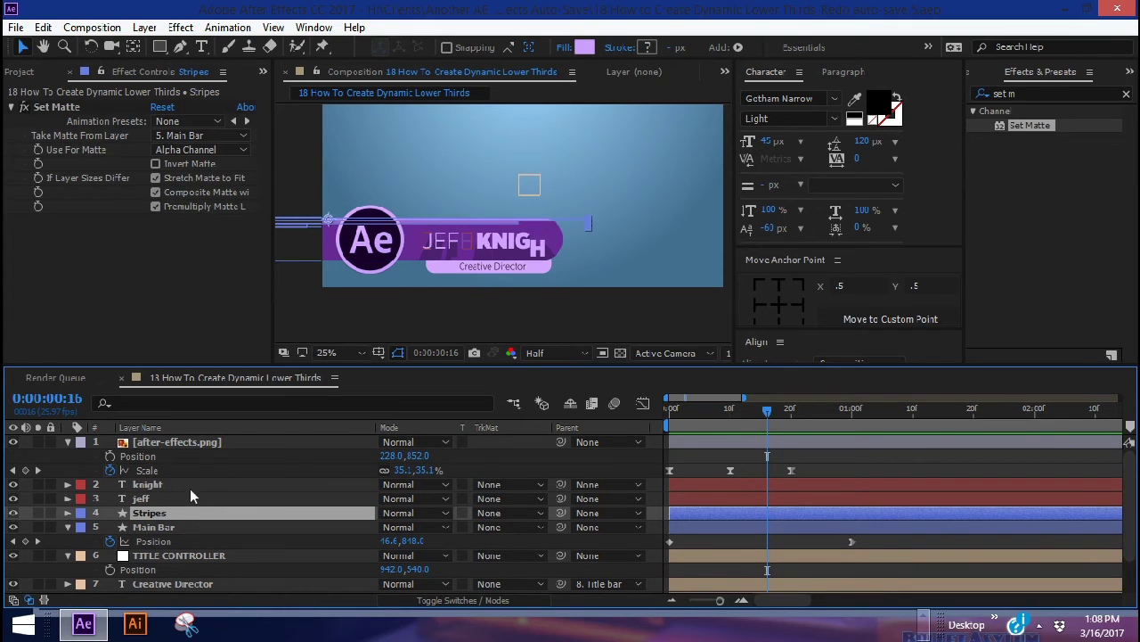
Move the Stripes, knight and jeff layer in-points to frame 10
left_click(729, 408)
key("[")
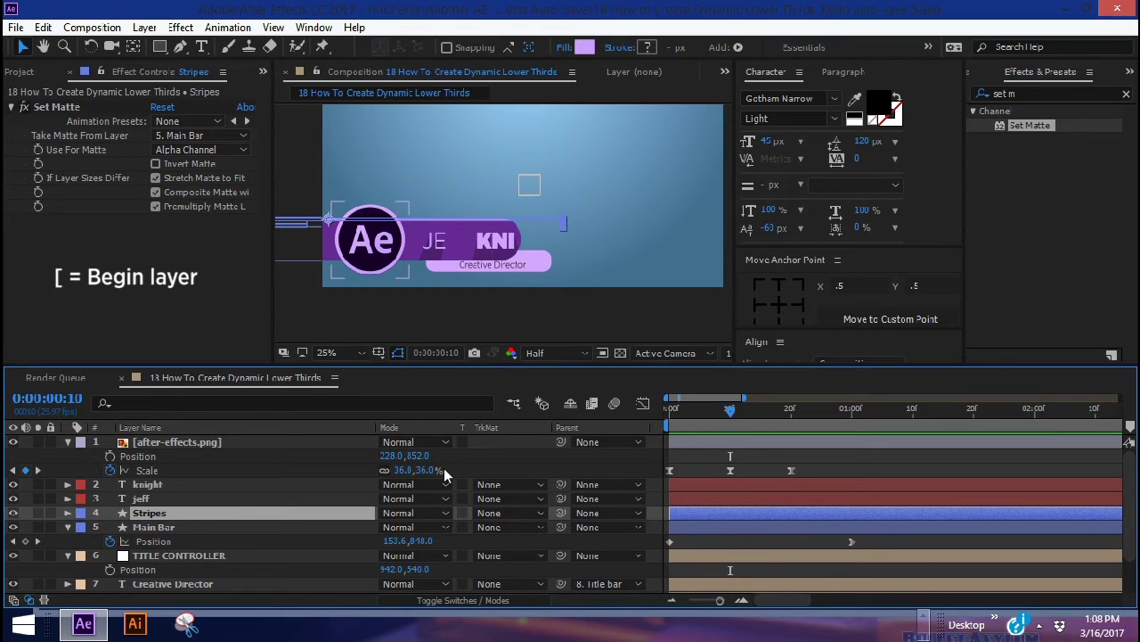
key("bracketleft")
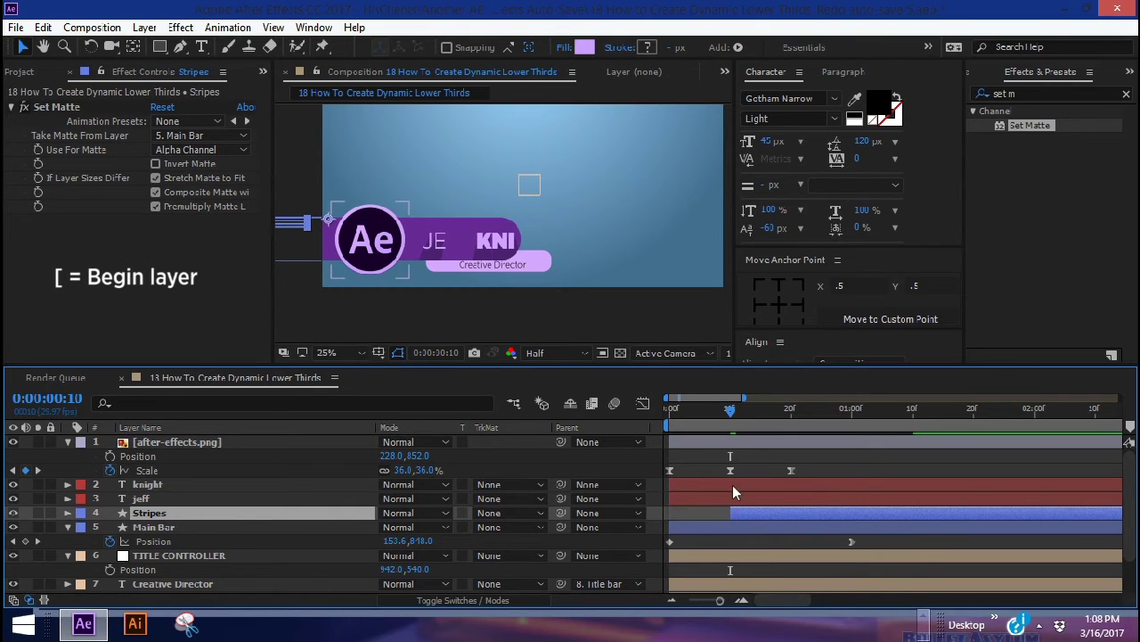
left_click(733, 483)
left_click(734, 496, "shift")
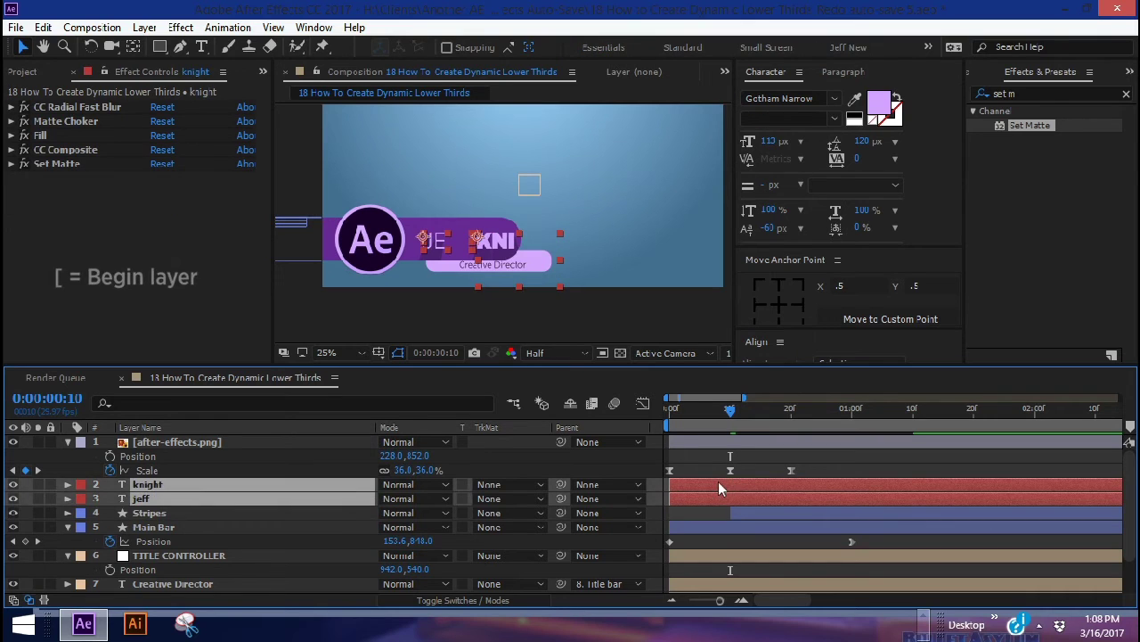
key("bracketleft")
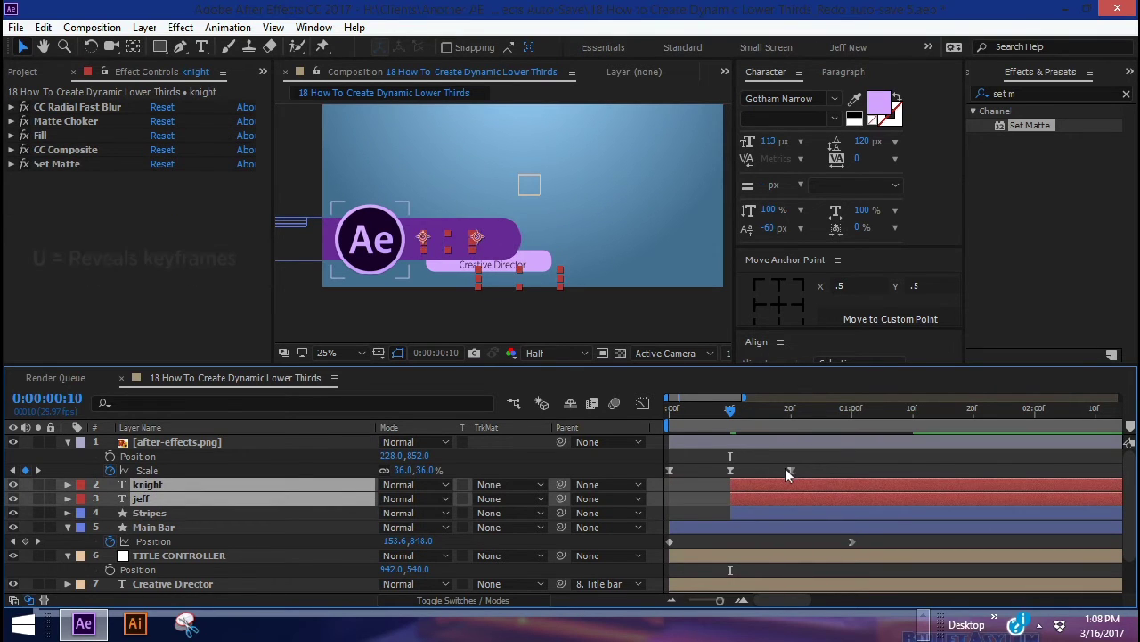
key("u")
Start the knight layer at frame 20 and the after-effects.png logo at frame 10, then preview
left_click_drag(730, 408, 790, 411)
left_click(797, 483)
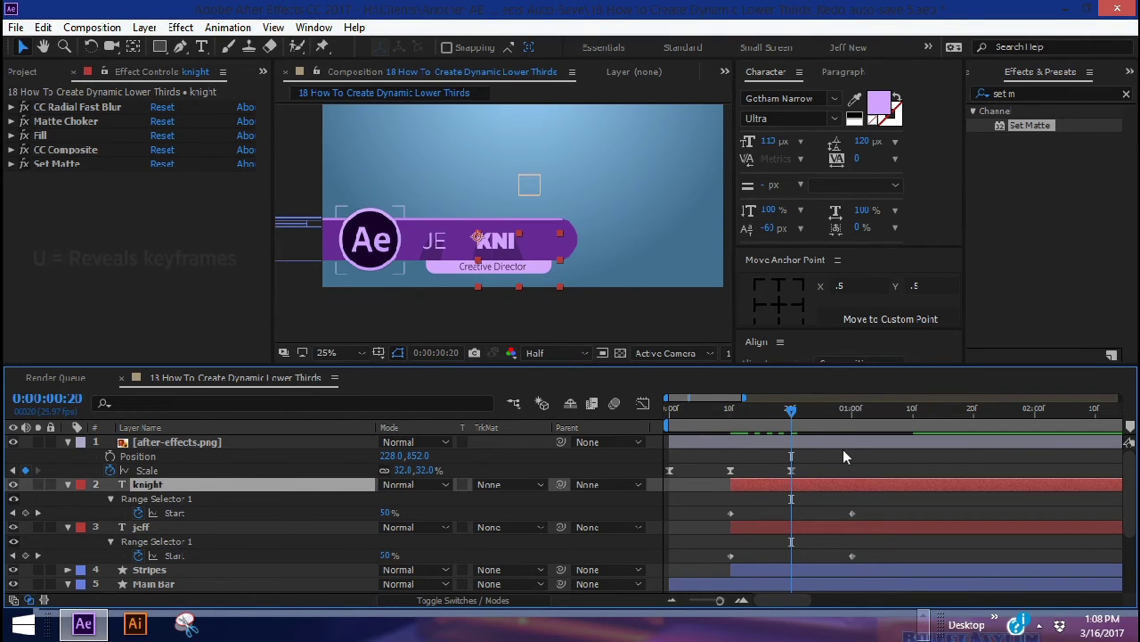
key("bracketleft")
left_click_drag(749, 412, 730, 412)
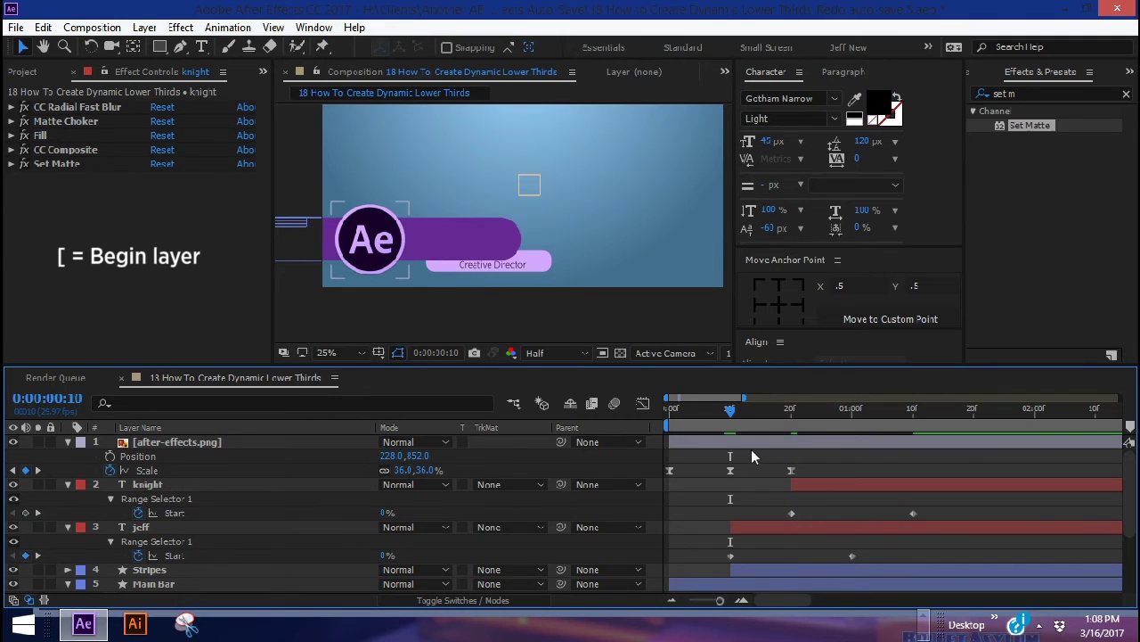
left_click(743, 445)
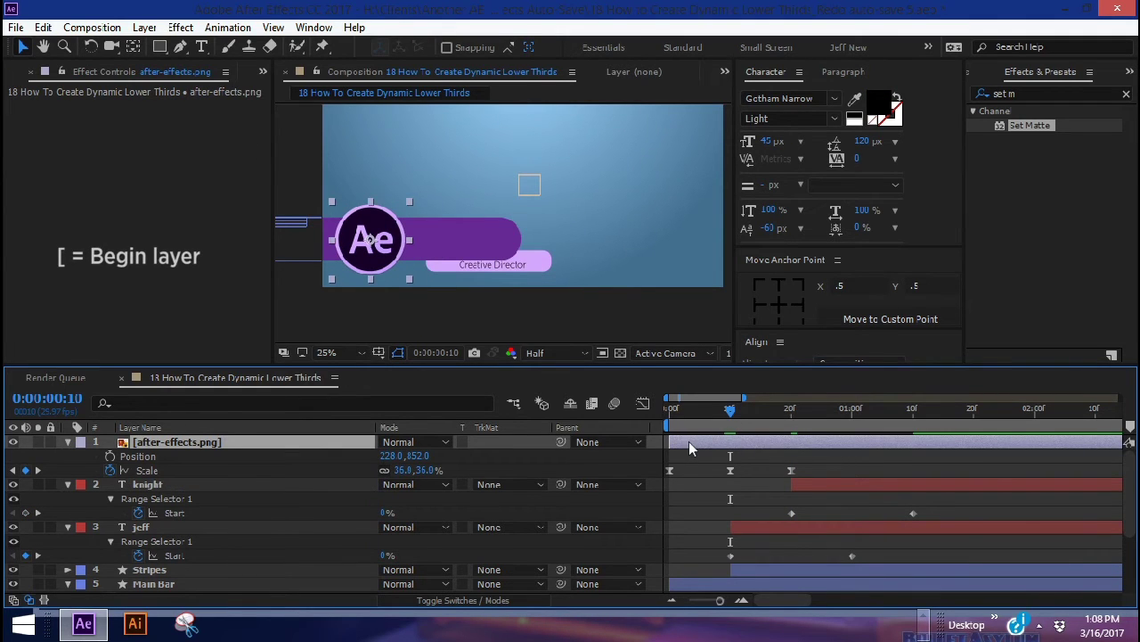
key("bracketleft")
left_click_drag(695, 412, 813, 389)
Start the TITLE CONTROLLER and title bar layers at frame 24
scroll(873, 501, "down", 2)
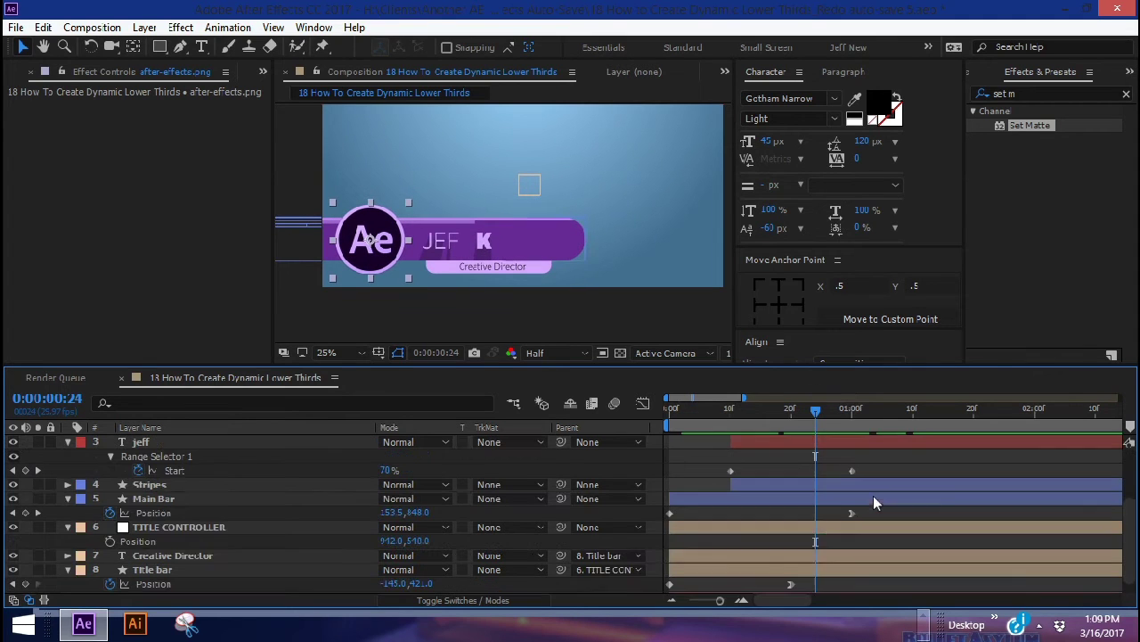
left_click(174, 526)
left_click(169, 567, "shift")
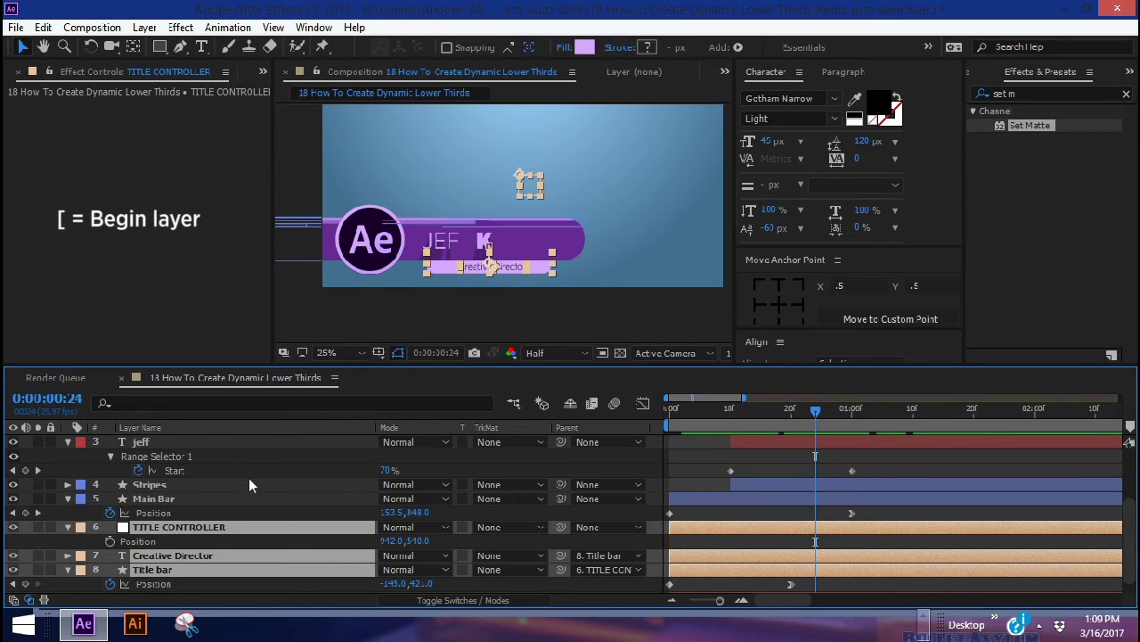
key("bracketleft")
left_click(897, 459)
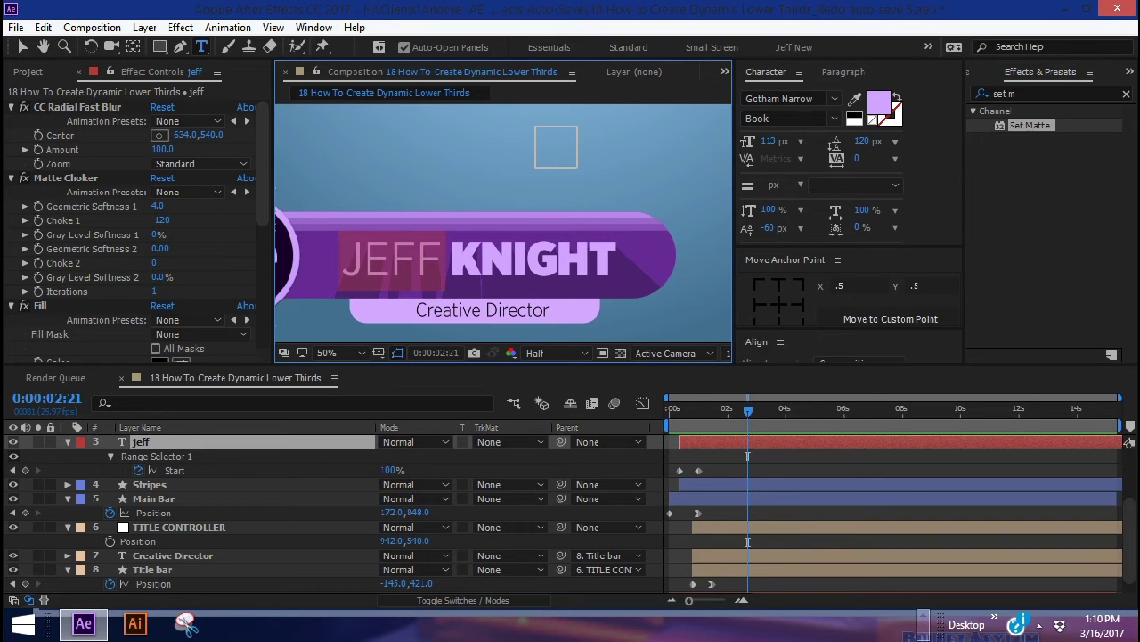
Give knight's Position the expression djeff = jeff's sourceRectAtTime(time).width; value+[djeff,0]
key("Escape")
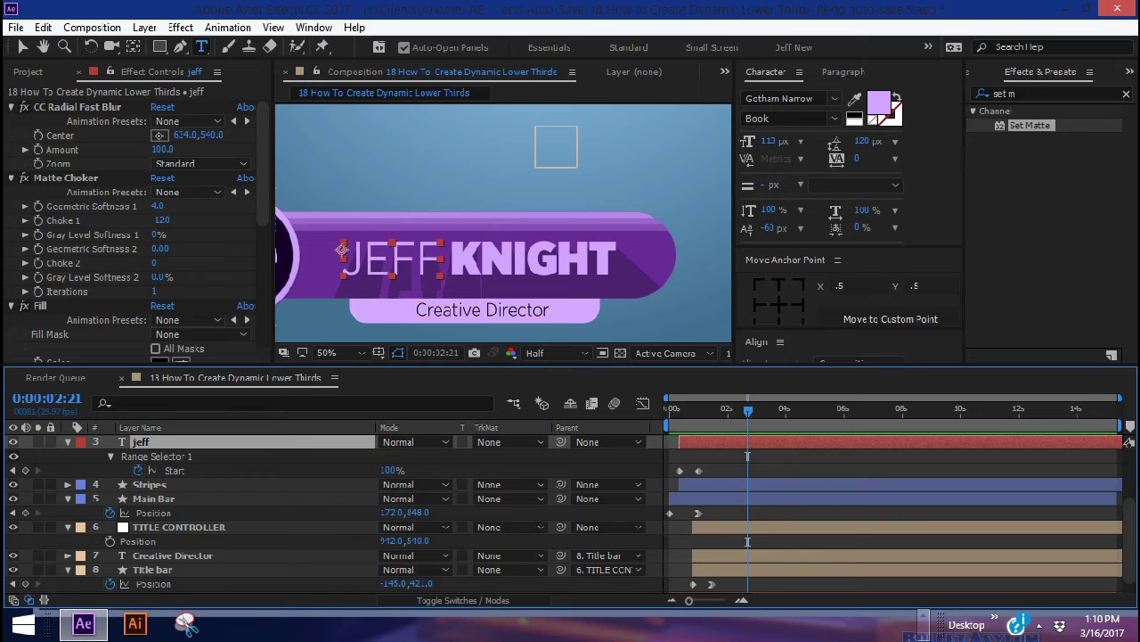
scroll(159, 440, "up", 2)
left_click(157, 440)
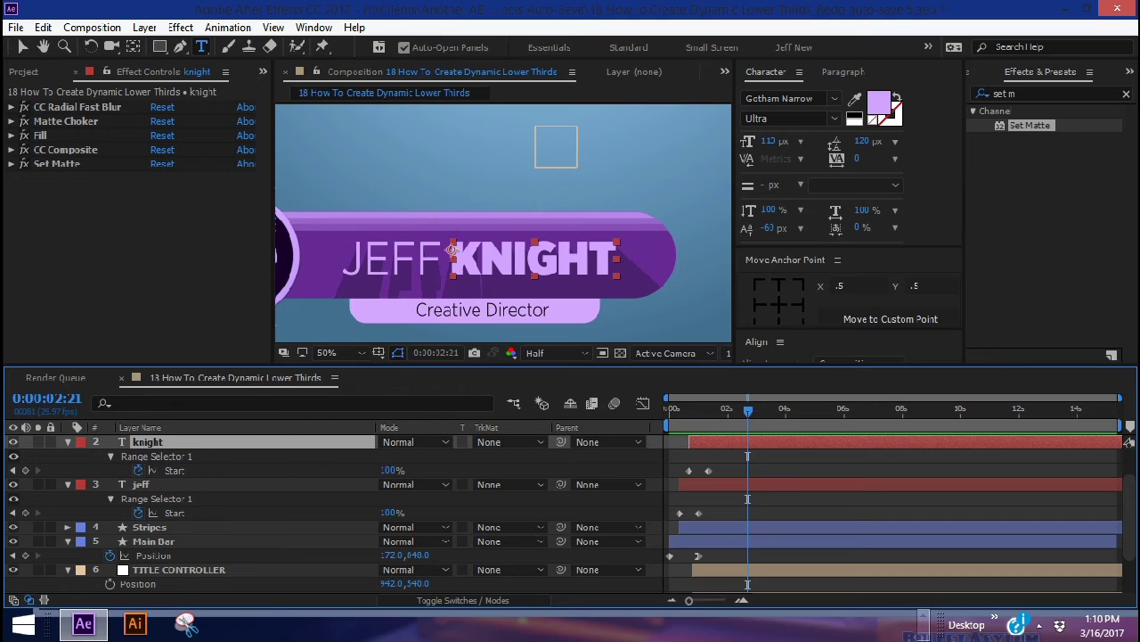
key("p")
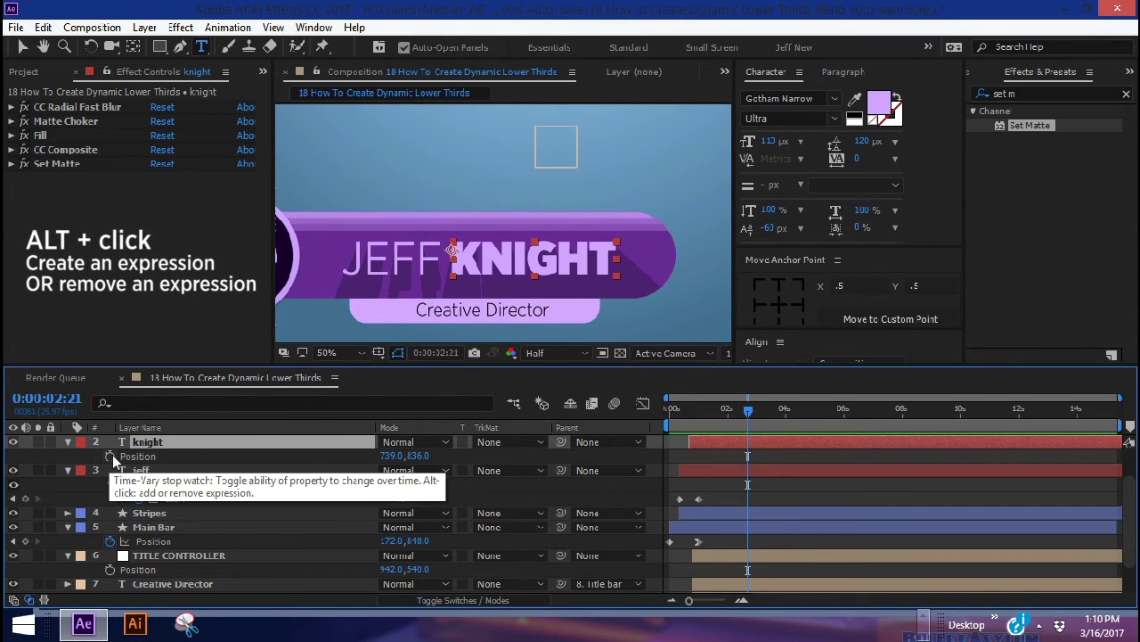
left_click(110, 456, "alt")
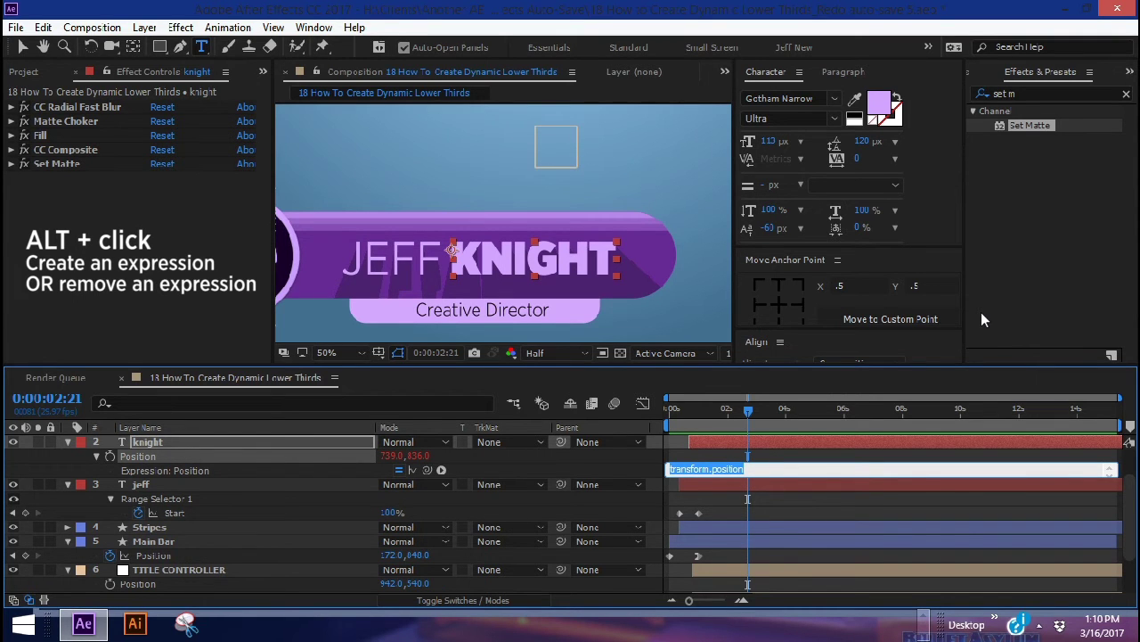
type("djeff=")
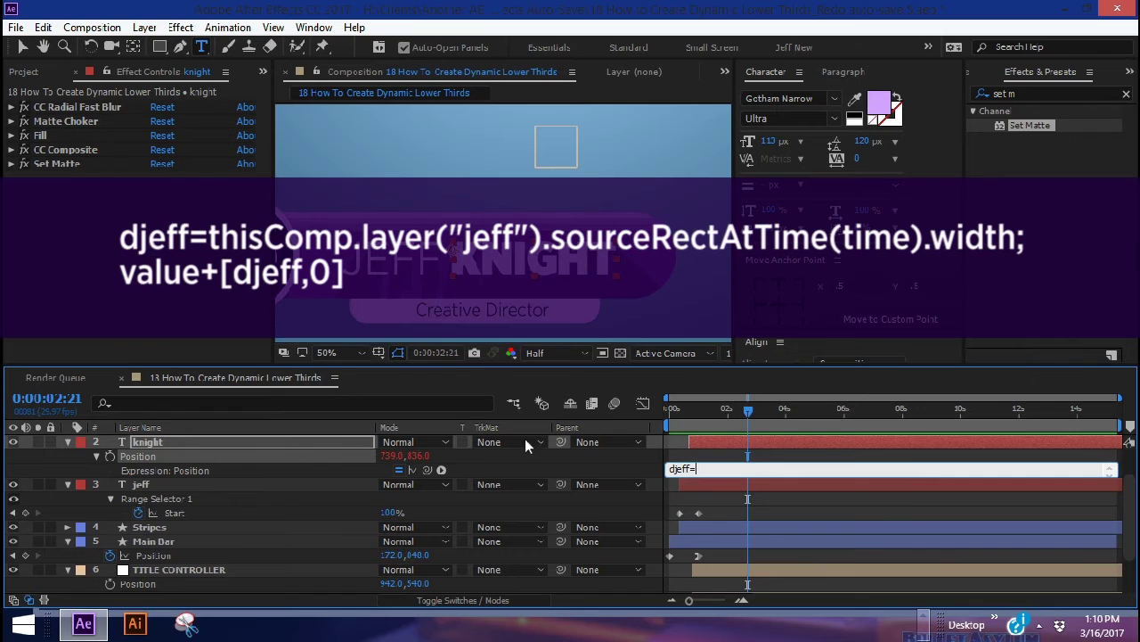
left_click_drag(427, 469, 263, 486)
type(".sourceRectAt")
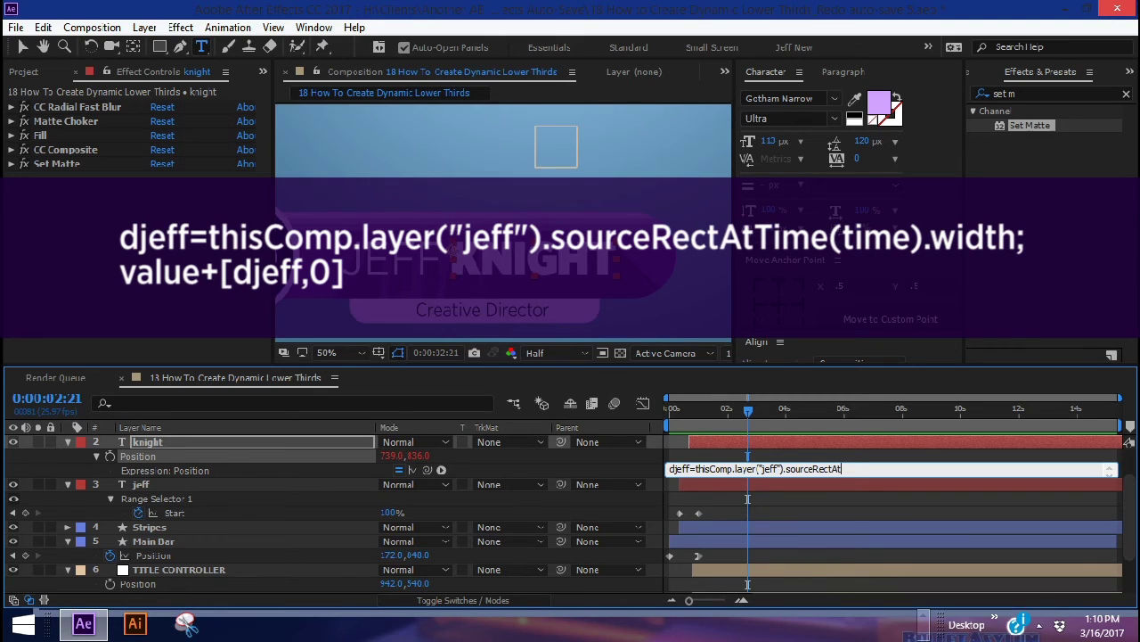
type("Time(time))")
key("Return")
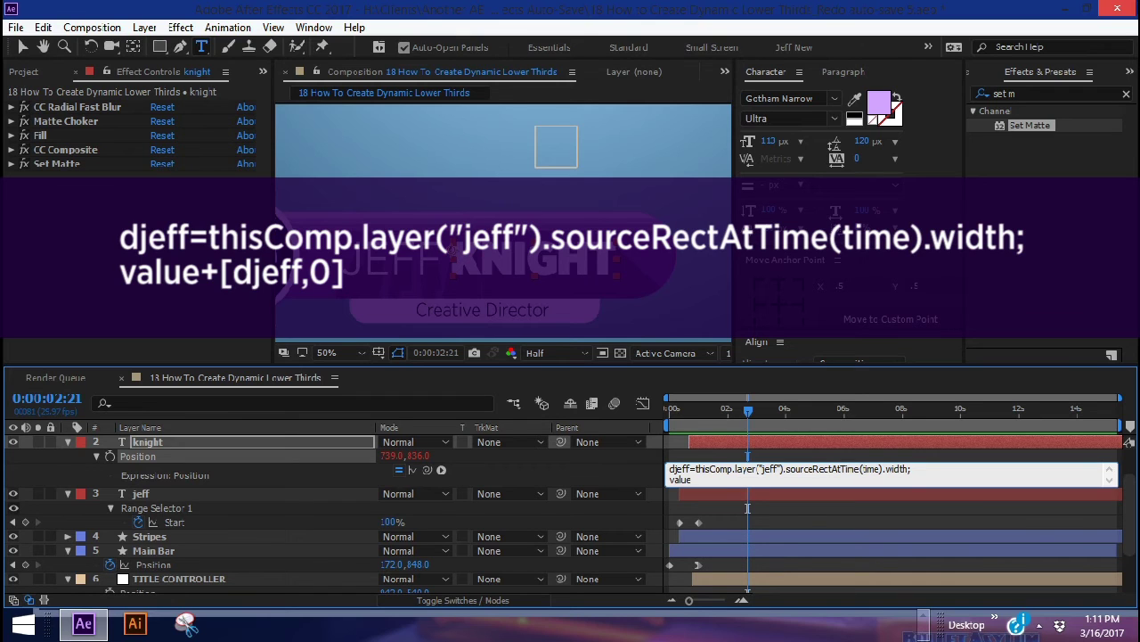
type("value+[djeff,0]")
left_click_drag(747, 412, 769, 412)
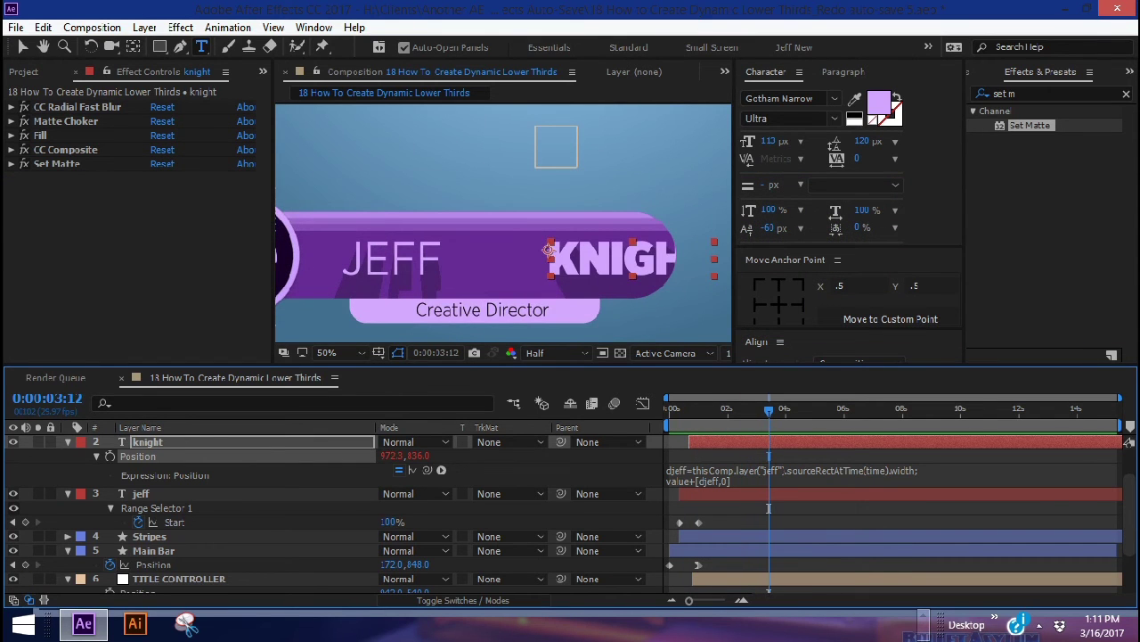
left_click(249, 440)
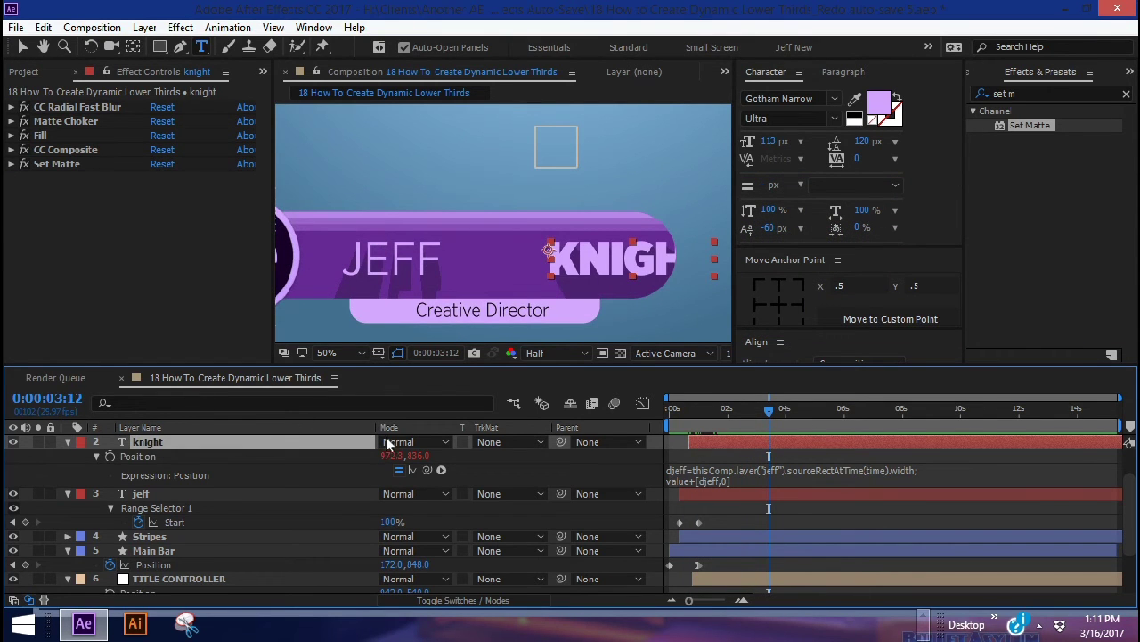
left_click_drag(396, 455, 356, 455)
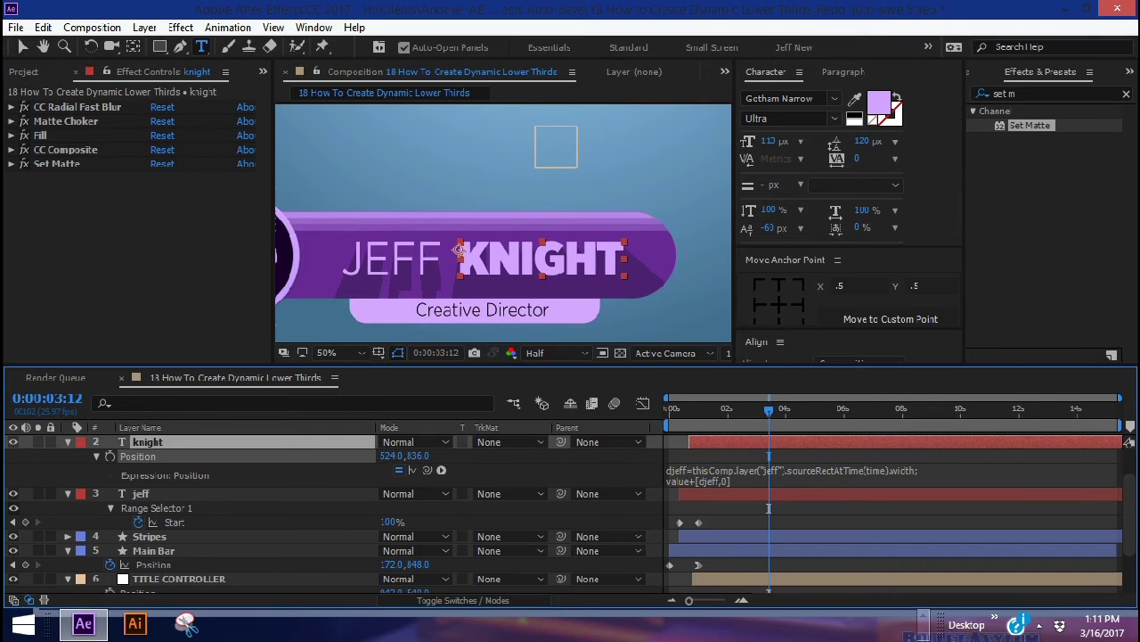
left_click(178, 493)
double_click(396, 261)
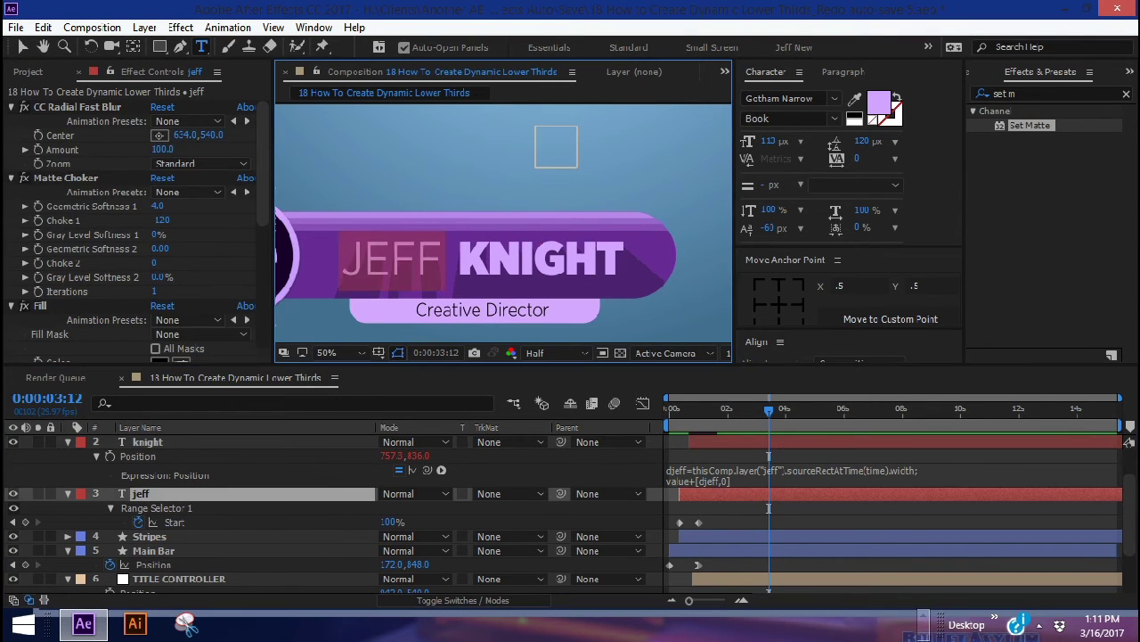
type("timothy")
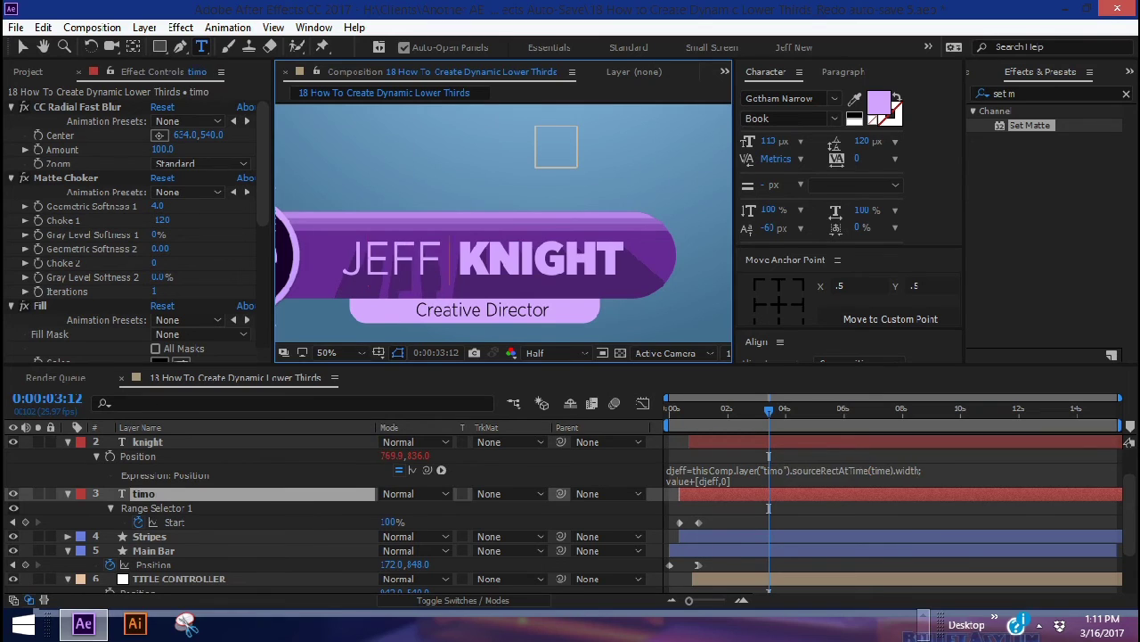
key("BackSpace")
key("BackSpace")
key("BackSpace")
key("BackSpace")
key("BackSpace")
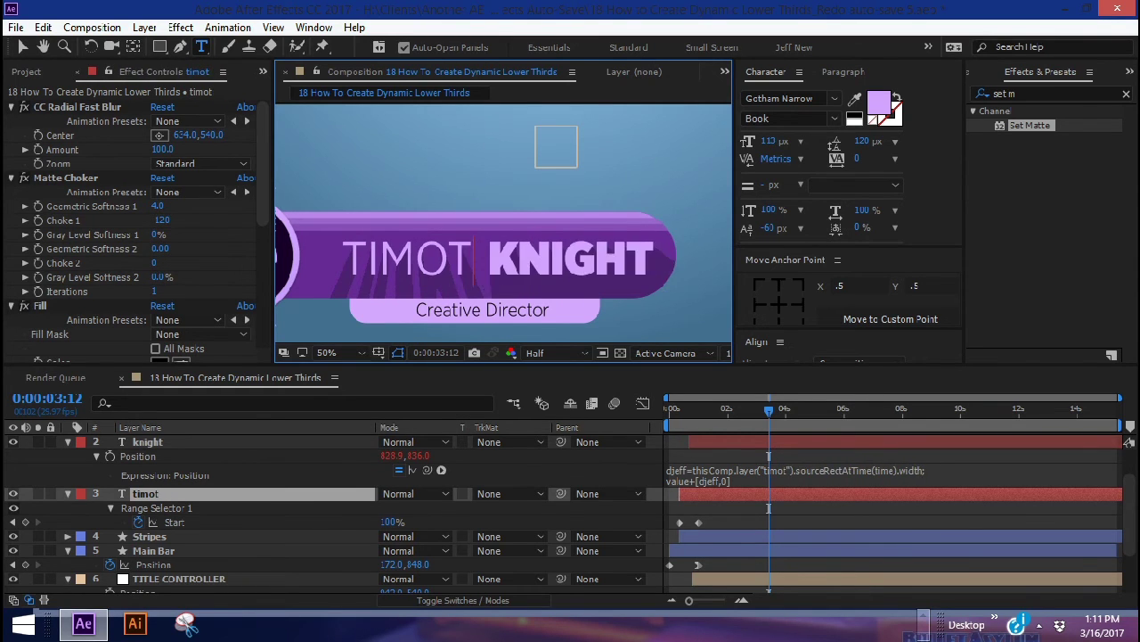
key("BackSpace")
key("BackSpace")
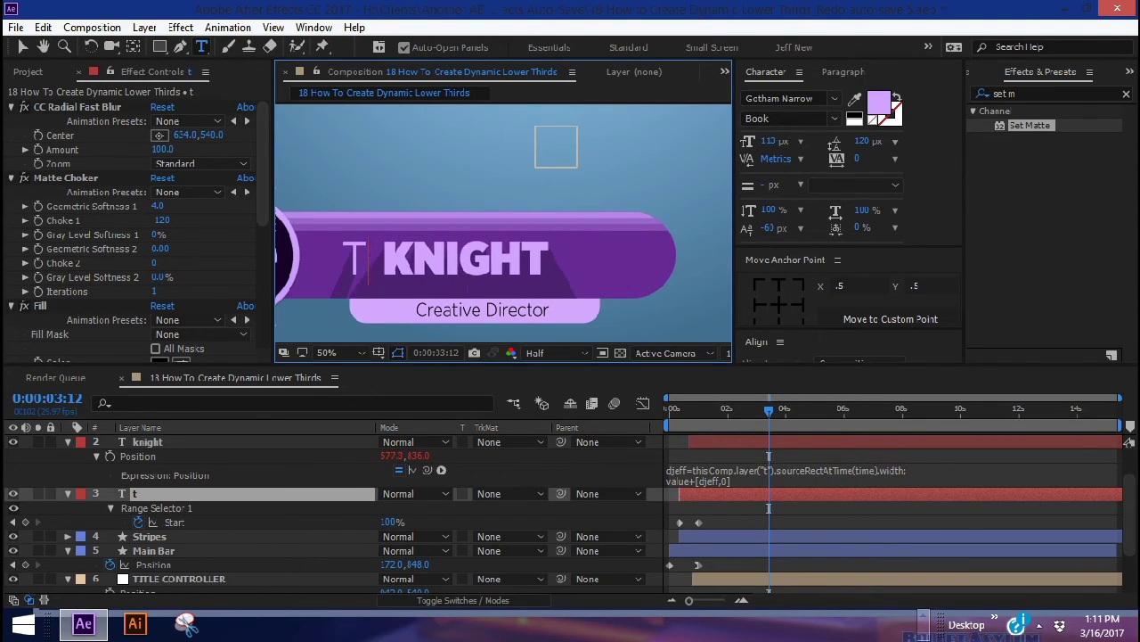
type("aj")
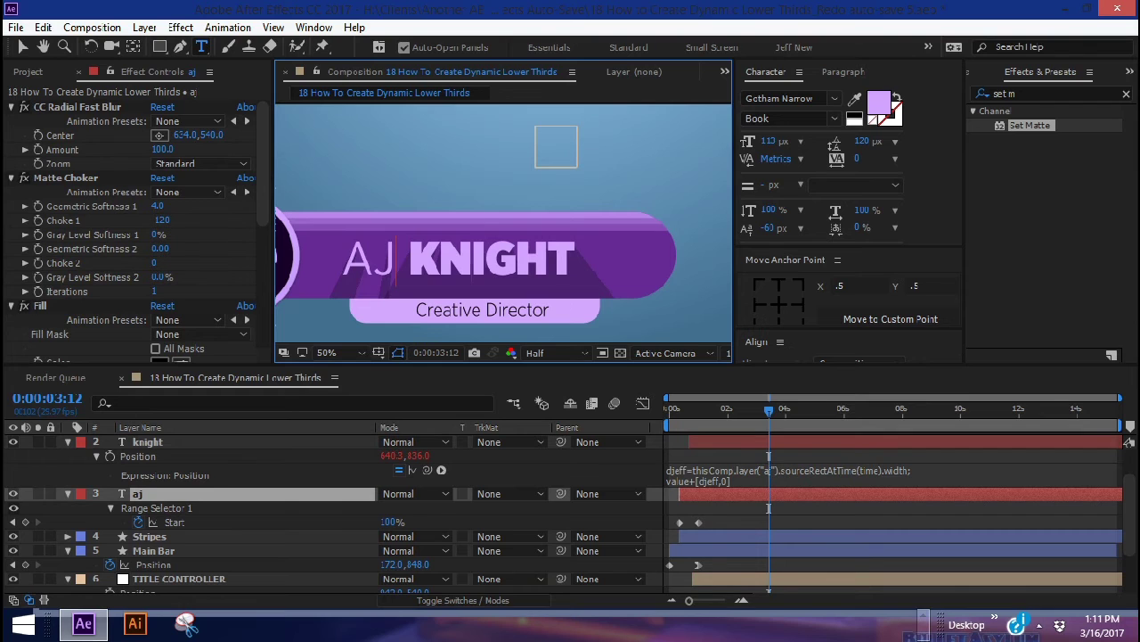
key("BackSpace")
key("BackSpace")
type("jeff")
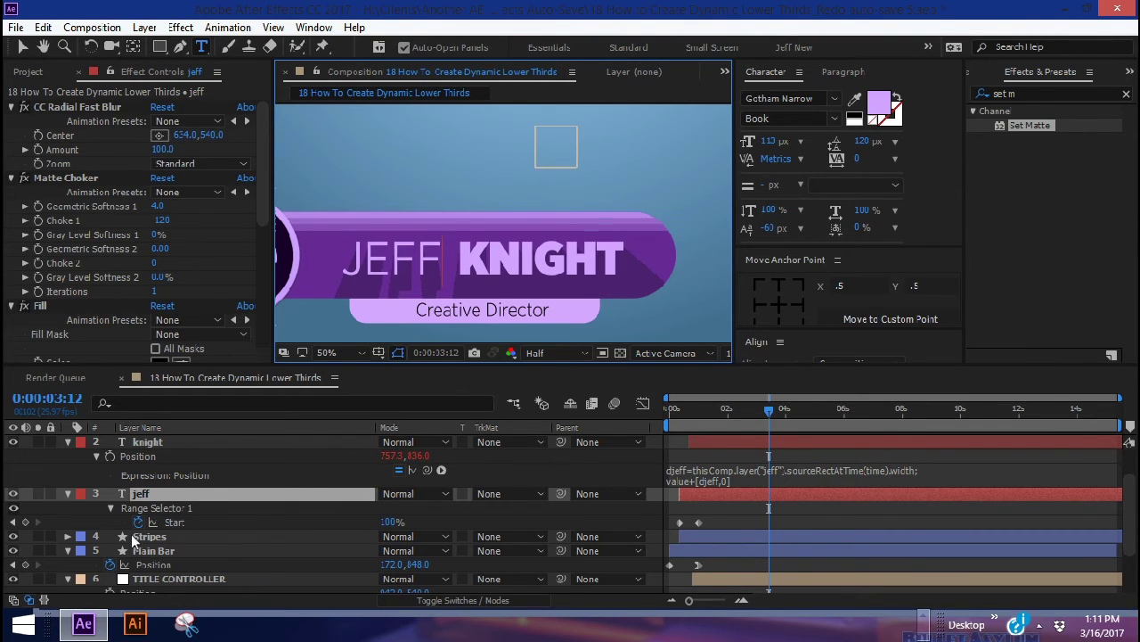
left_click(793, 473)
key("ctrl+c")
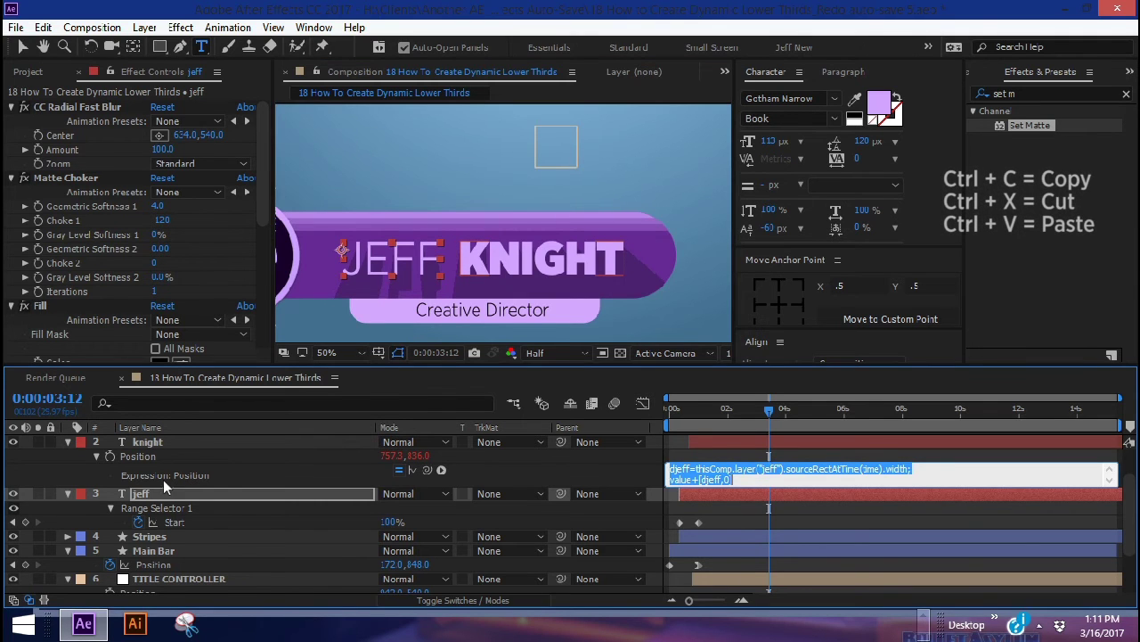
Paste the first-name width expression into Main Bar's Position expression
left_click(176, 550)
scroll(184, 544, "down", 1)
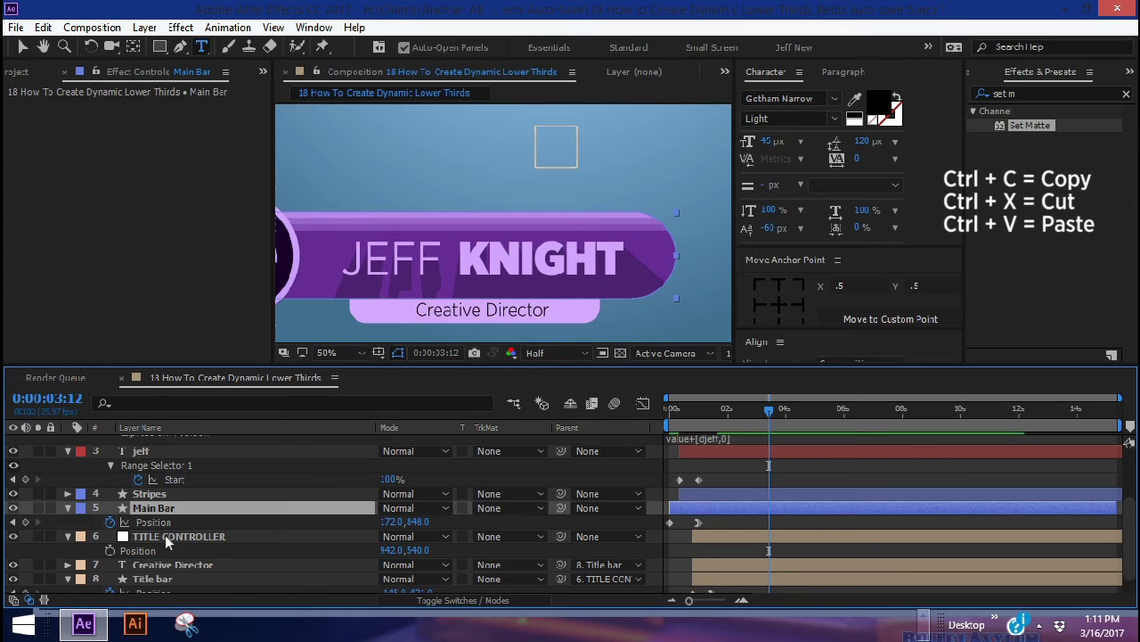
left_click(109, 522, "alt")
key("ctrl+v")
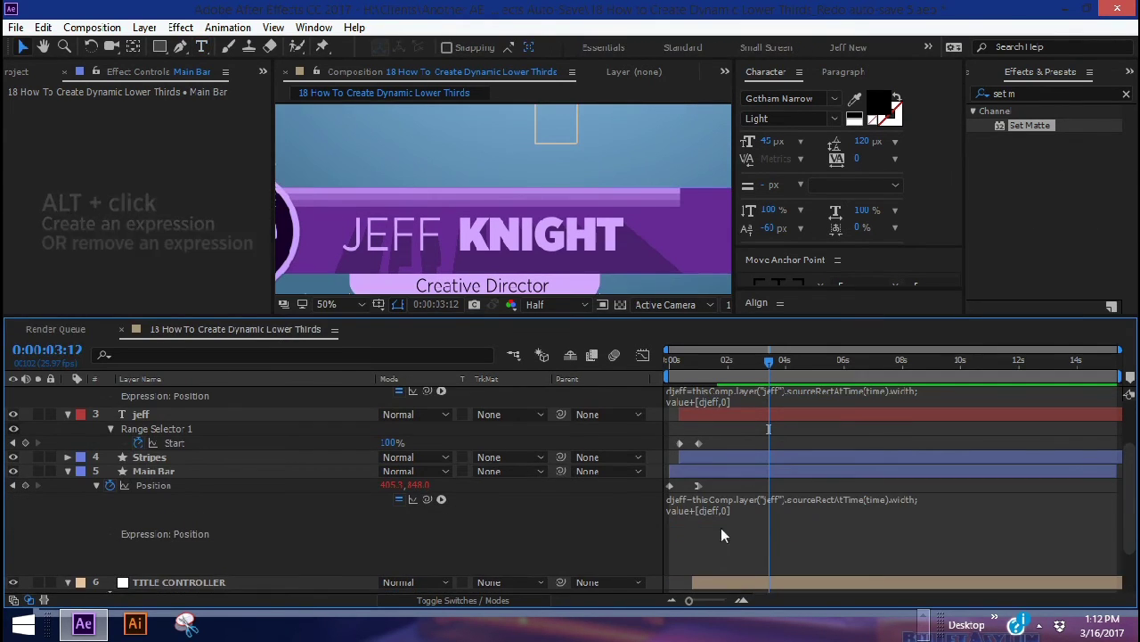
left_click(151, 471)
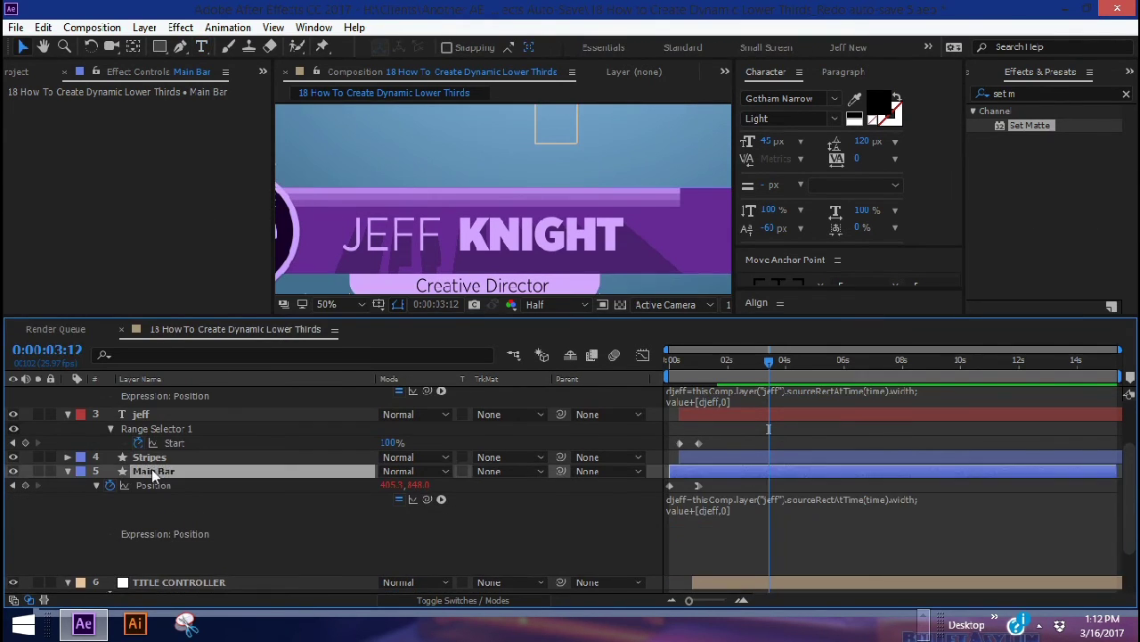
Duplicate the expression's first line onto a new second line
left_click(720, 499)
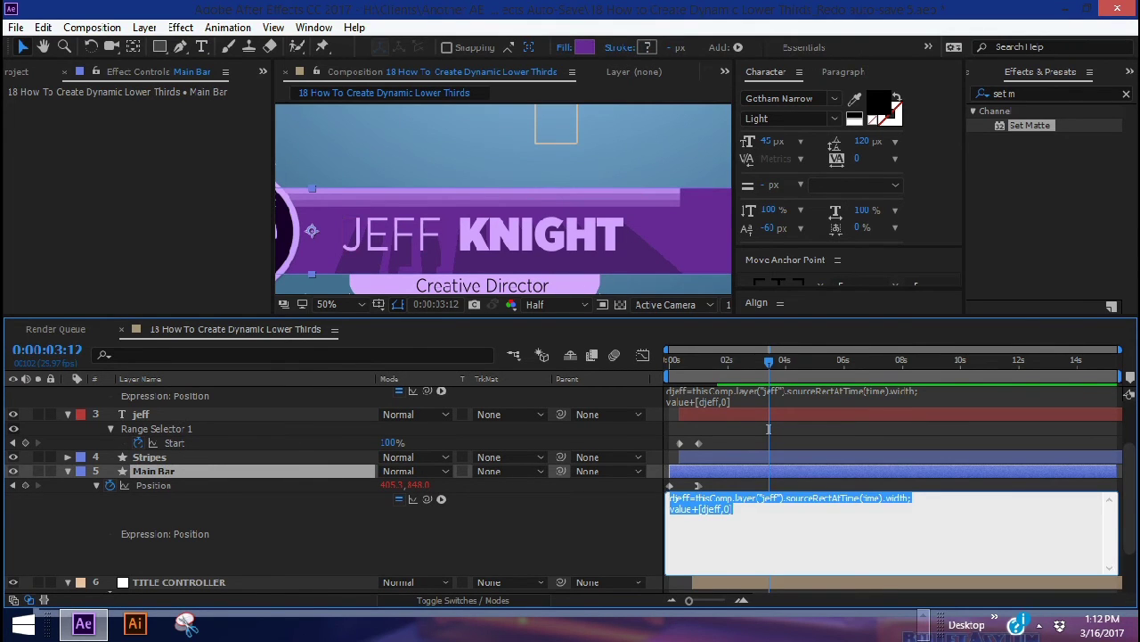
left_click(933, 492)
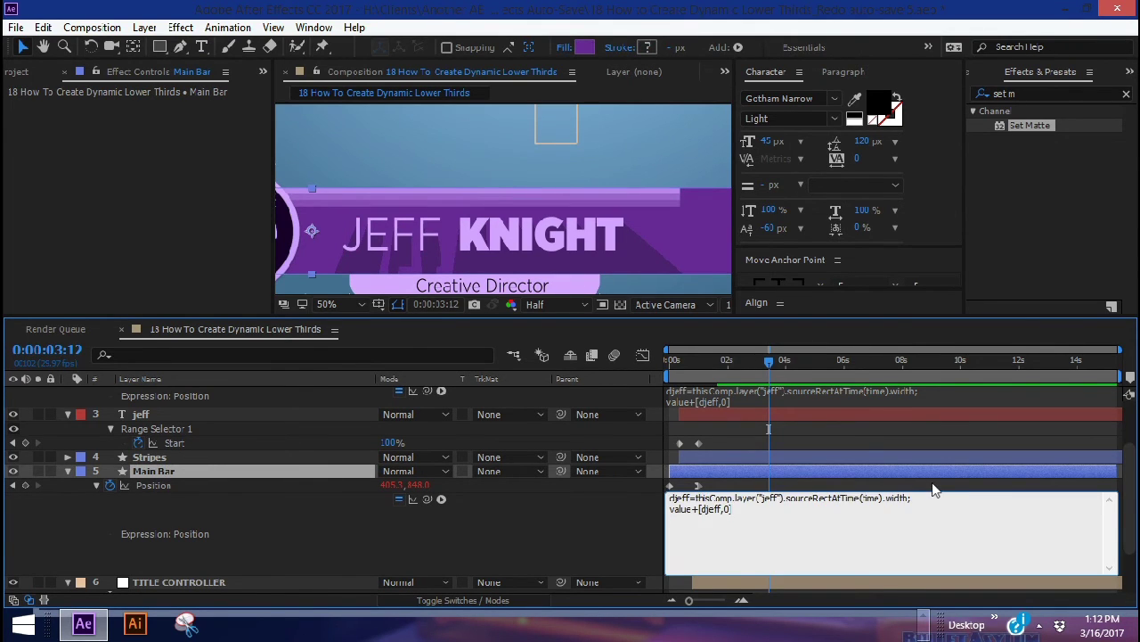
key("Return")
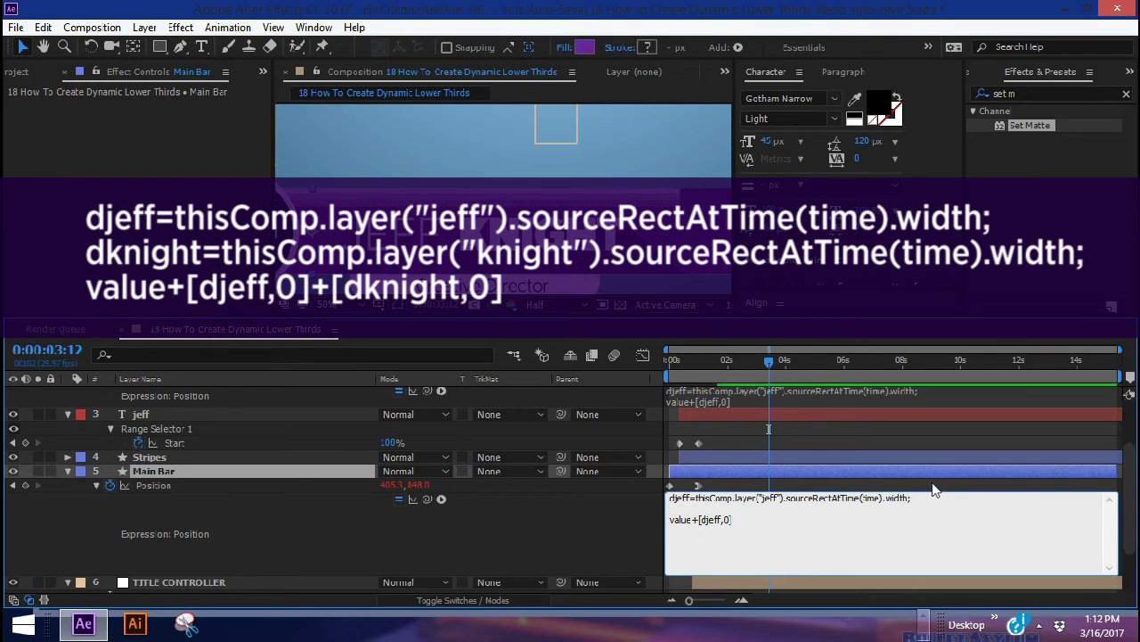
key("ctrl+a")
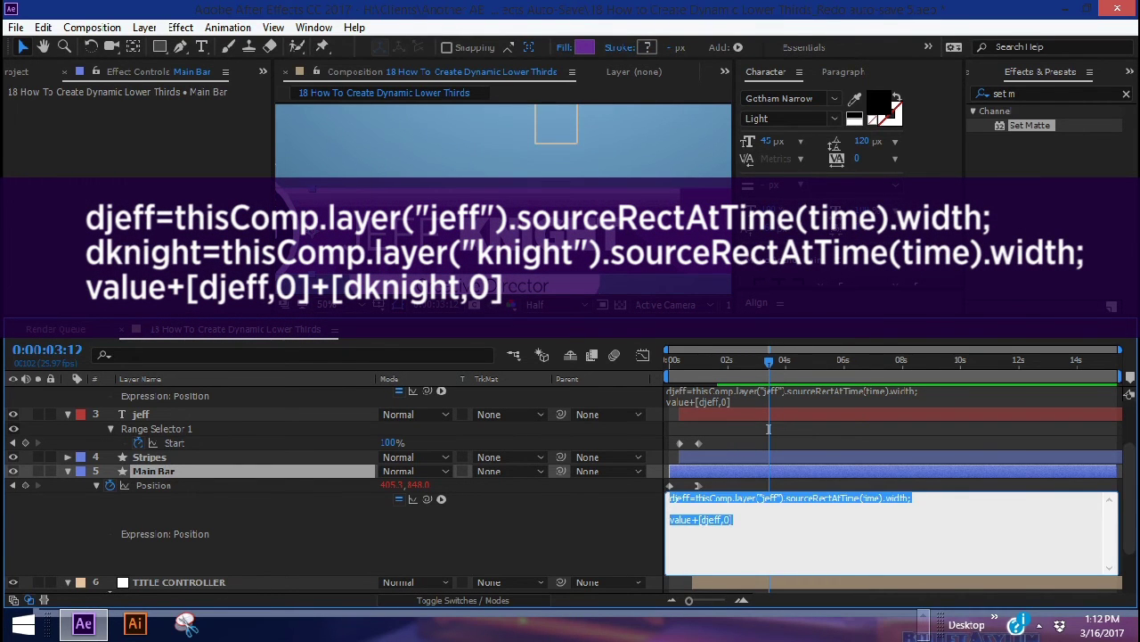
left_click_drag(911, 498, 657, 505)
key("ctrl+c")
left_click(839, 499)
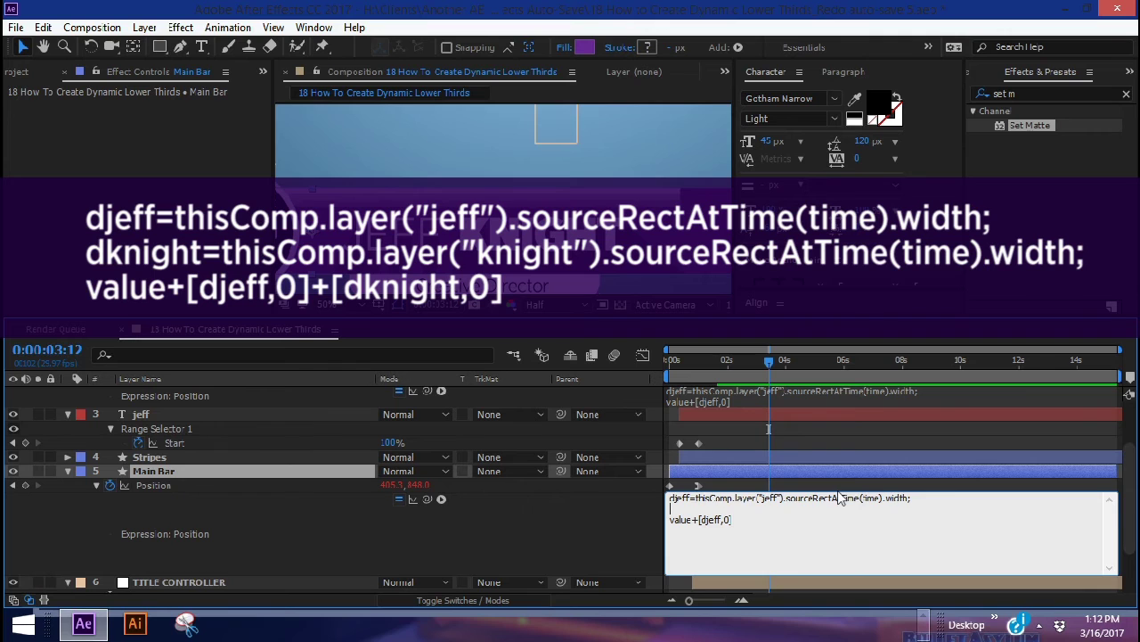
key("ctrl+v")
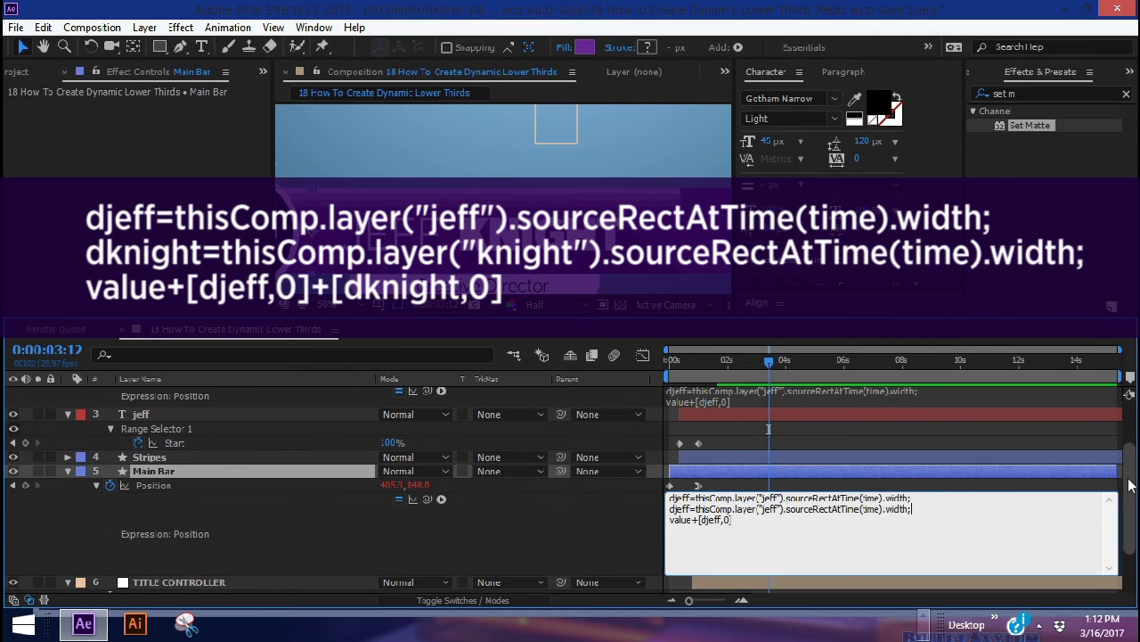
left_click(1130, 484)
Change line 2's variable to dknight and its layer reference to knight
left_click(679, 530)
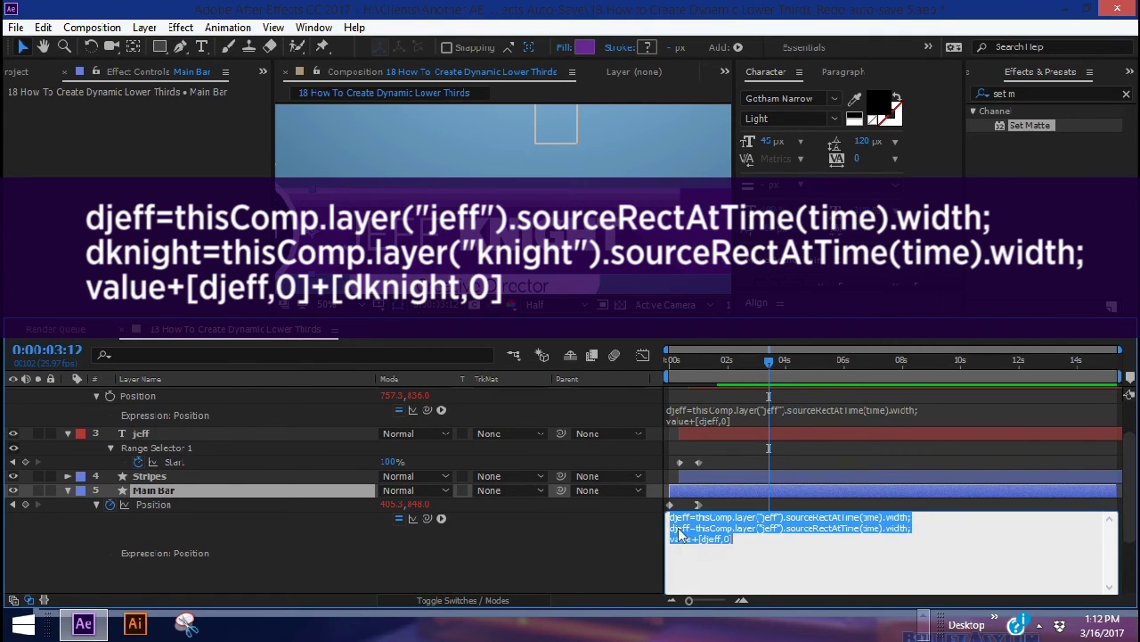
left_click_drag(1129, 482, 1127, 459)
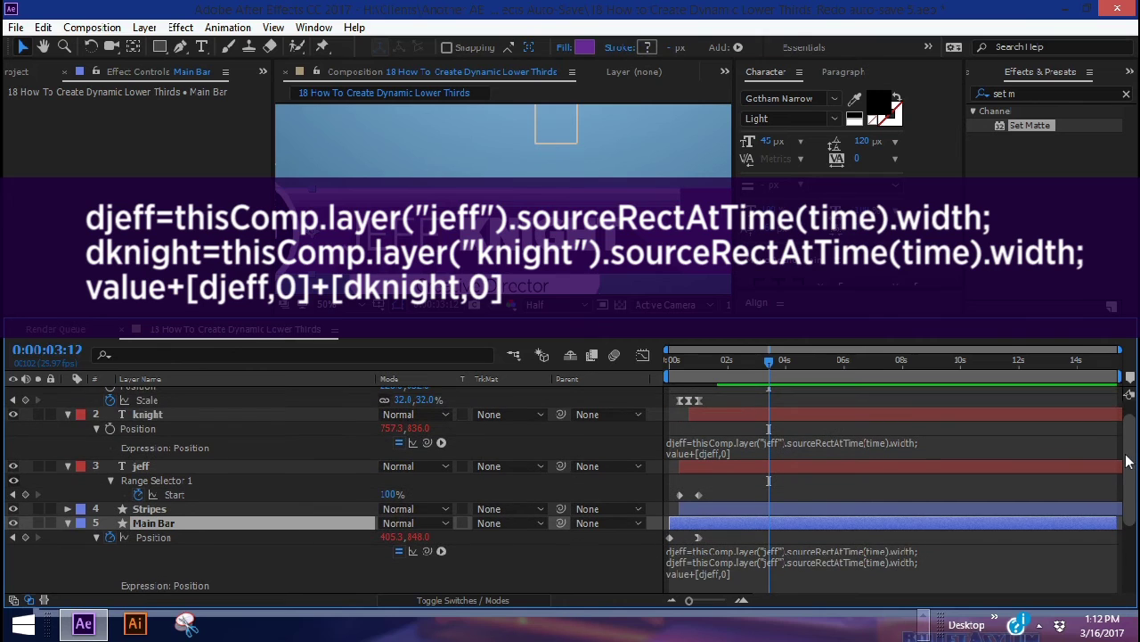
left_click(687, 567)
double_click(686, 561)
type("dknight")
double_click(781, 561)
type("knight")
Append a +[dknight,0] offset term to the value line and commit the expression
left_click_drag(691, 571, 733, 571)
key("ctrl+c")
key("Right")
key("ctrl+v")
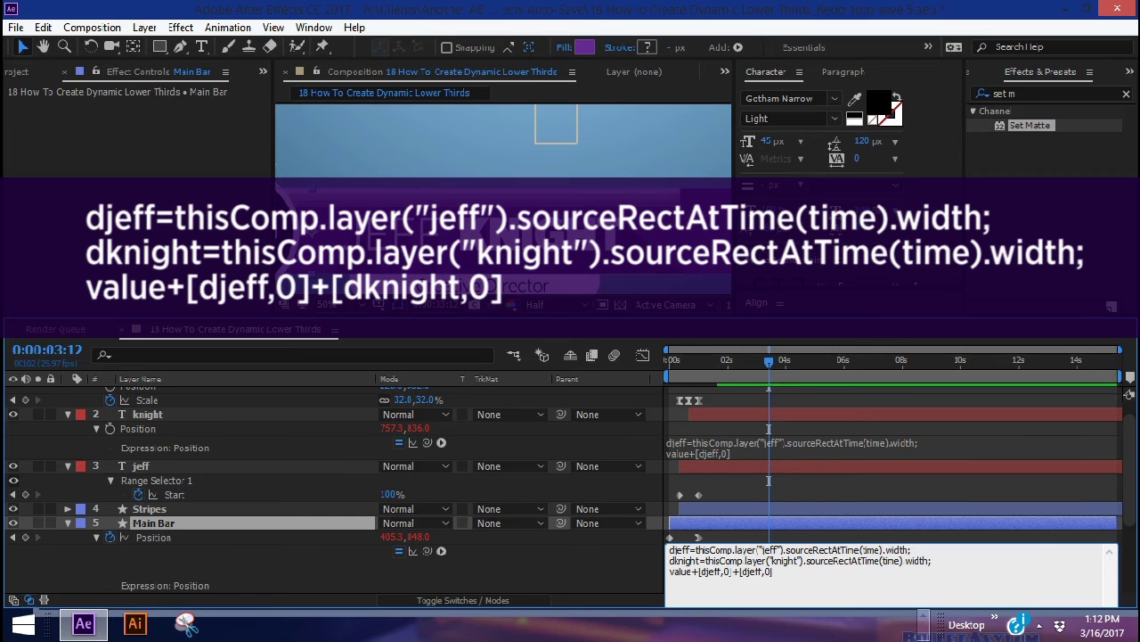
key("BackSpace")
key("BackSpace")
key("BackSpace")
key("BackSpace")
type("knight")
left_click(858, 524)
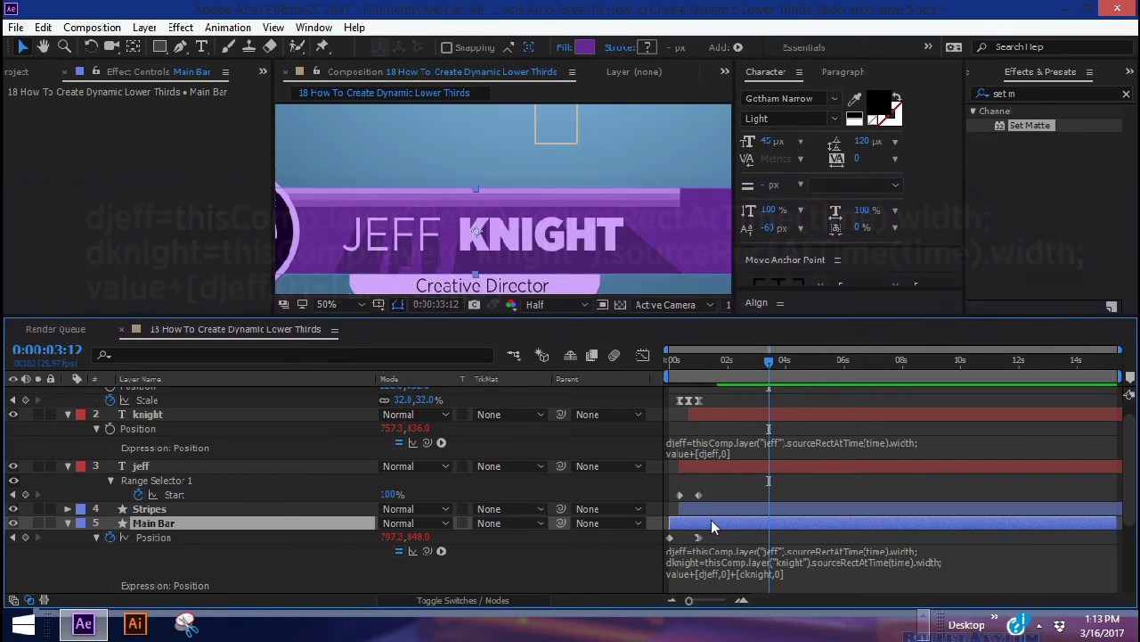
At the 1-second keyframe, slide Main Bar left to end just after the first name
left_click(13, 537)
left_click(153, 538)
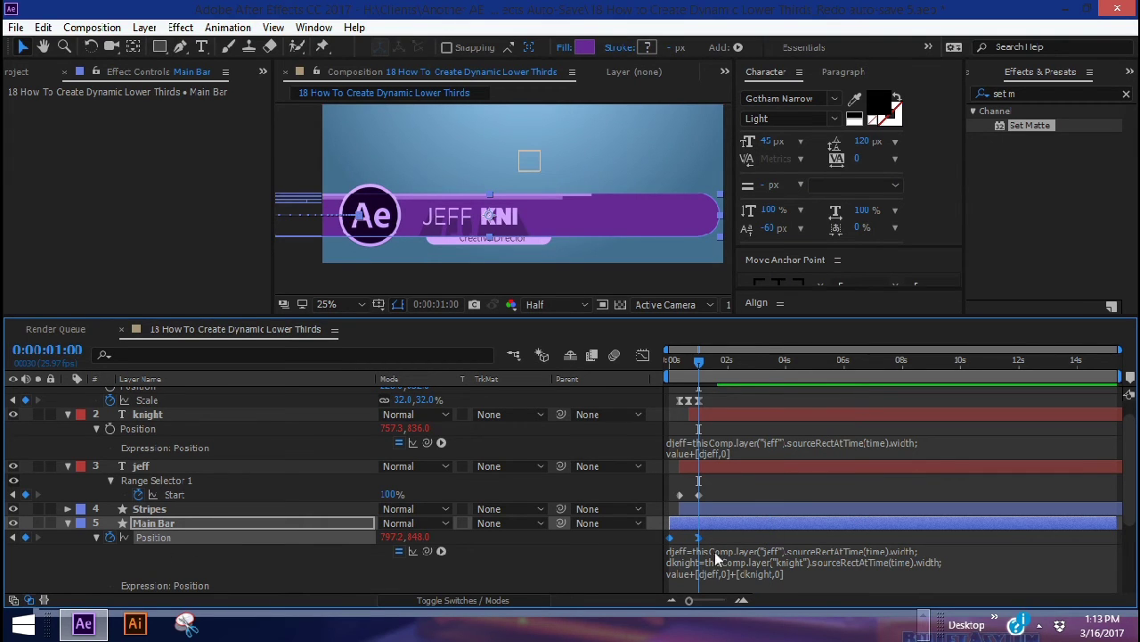
left_click_drag(490, 216, 249, 216)
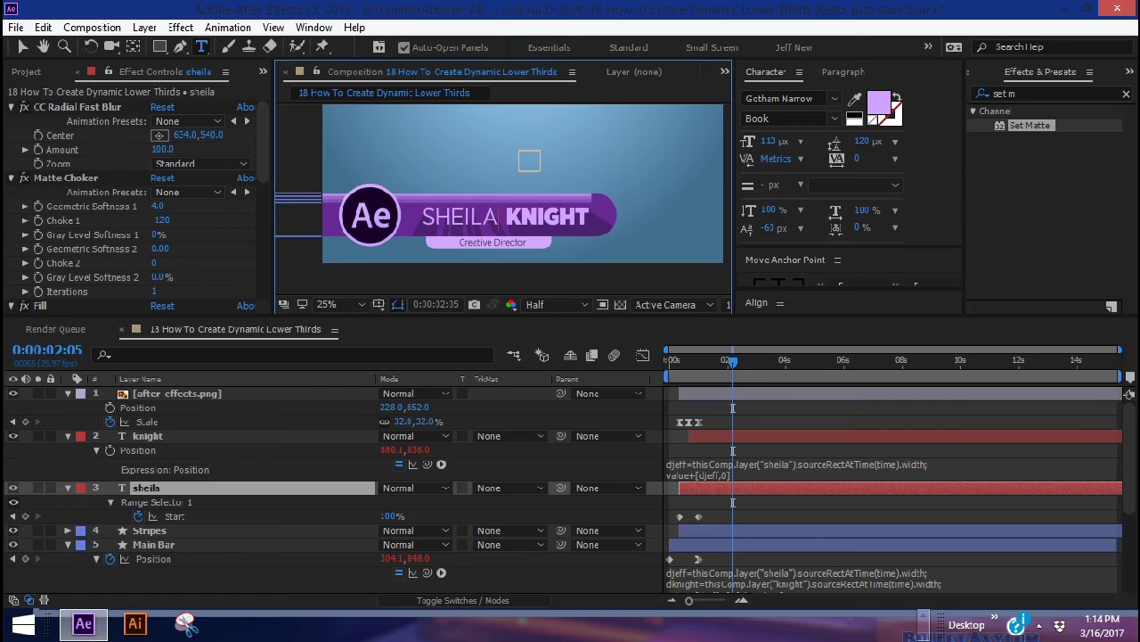
Retype the last-name text layer as the test name 'mcclain'
left_click(166, 439)
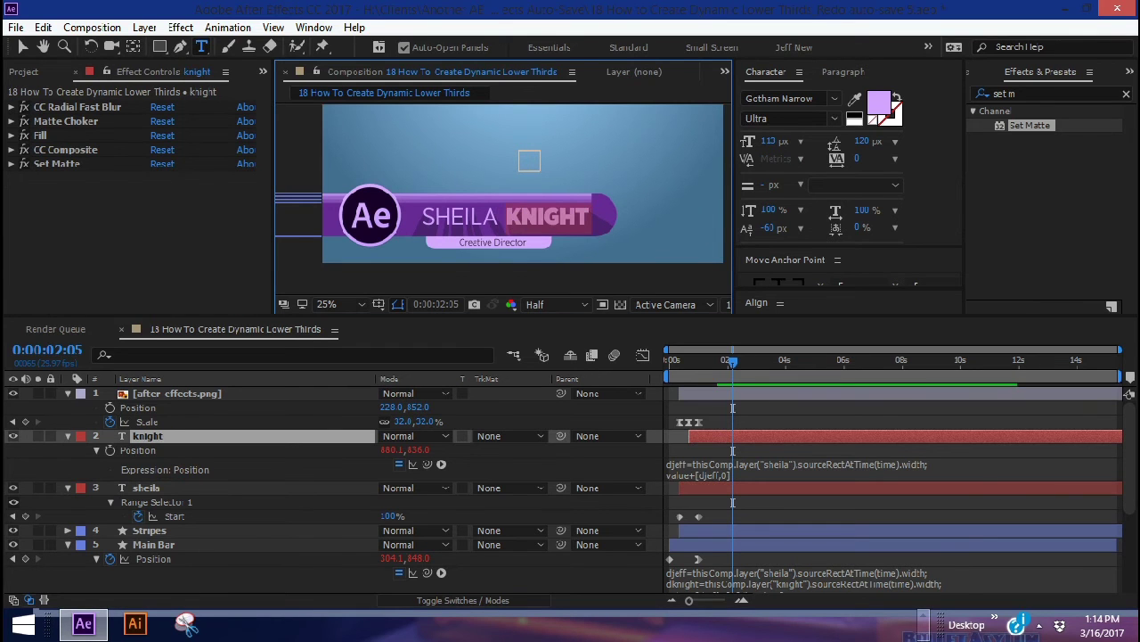
type("mcclain")
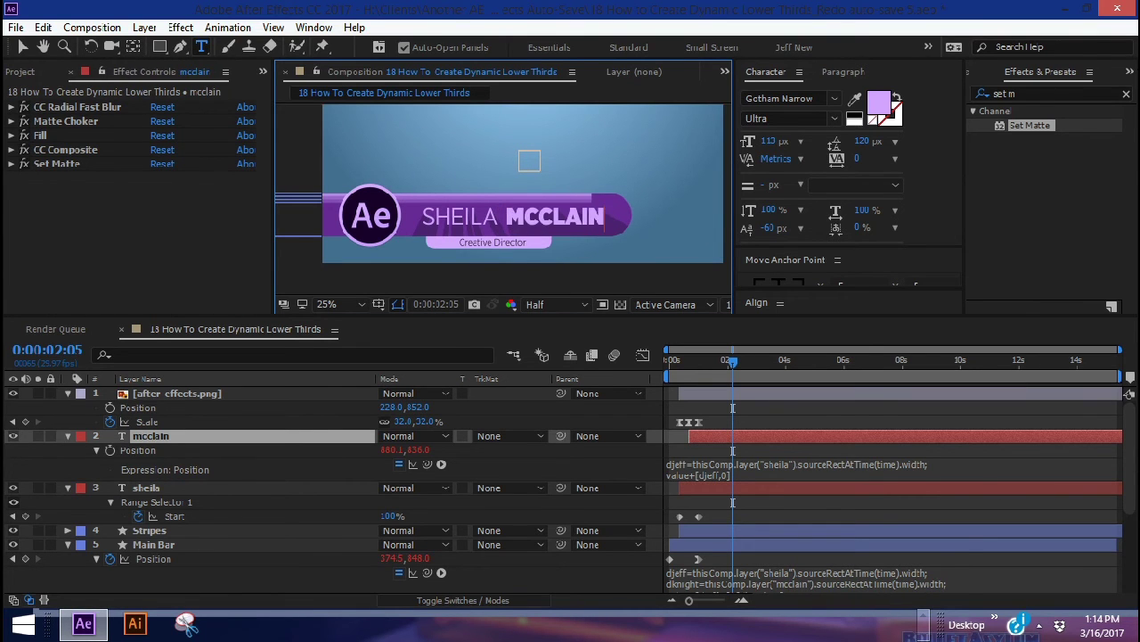
left_click(150, 530)
Scrub the Stripes layer's Position to 340,752 to meet the stretched Main Bar
key("v")
left_click(68, 530)
key("comma")
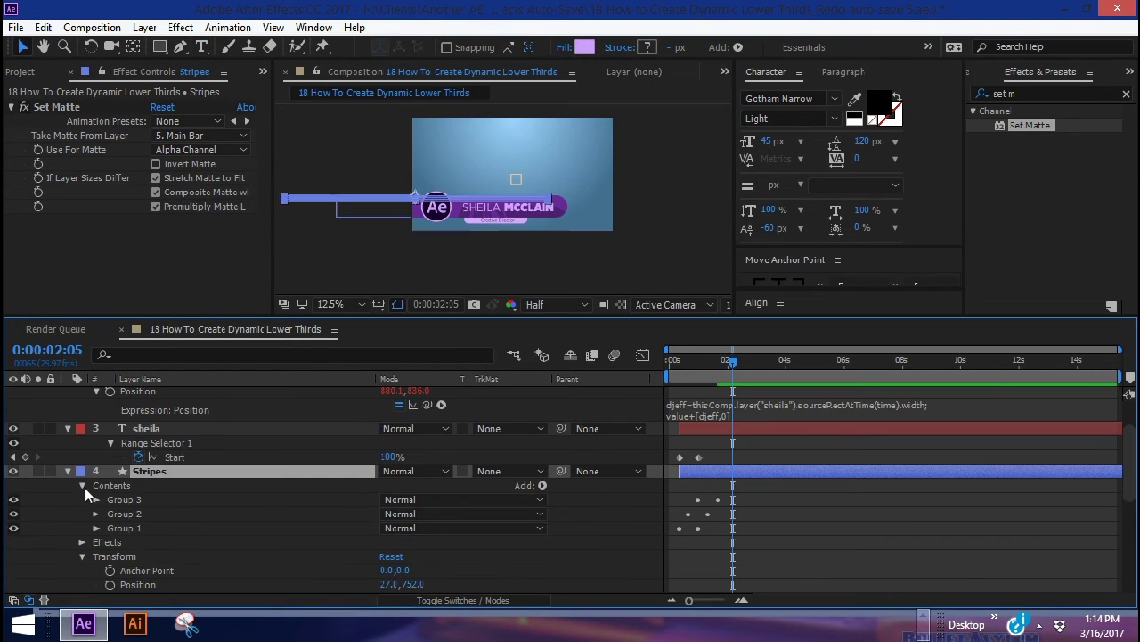
key("p")
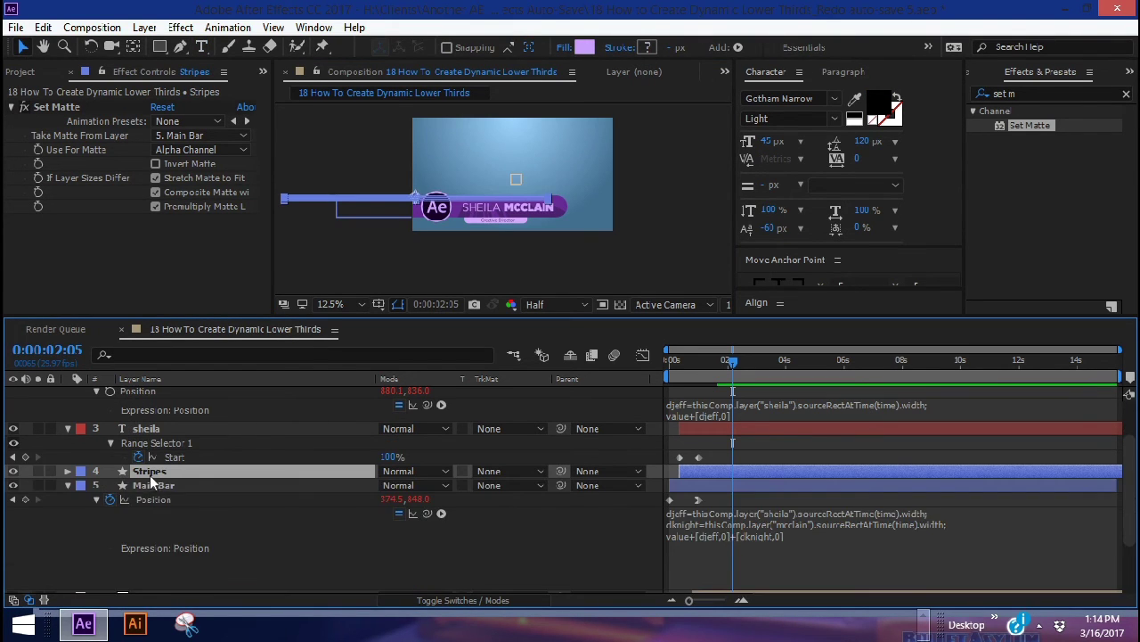
mouse_move(390, 484)
left_mouse_down()
mouse_move(423, 477)
mouse_move(408, 476)
left_mouse_up()
key("period")
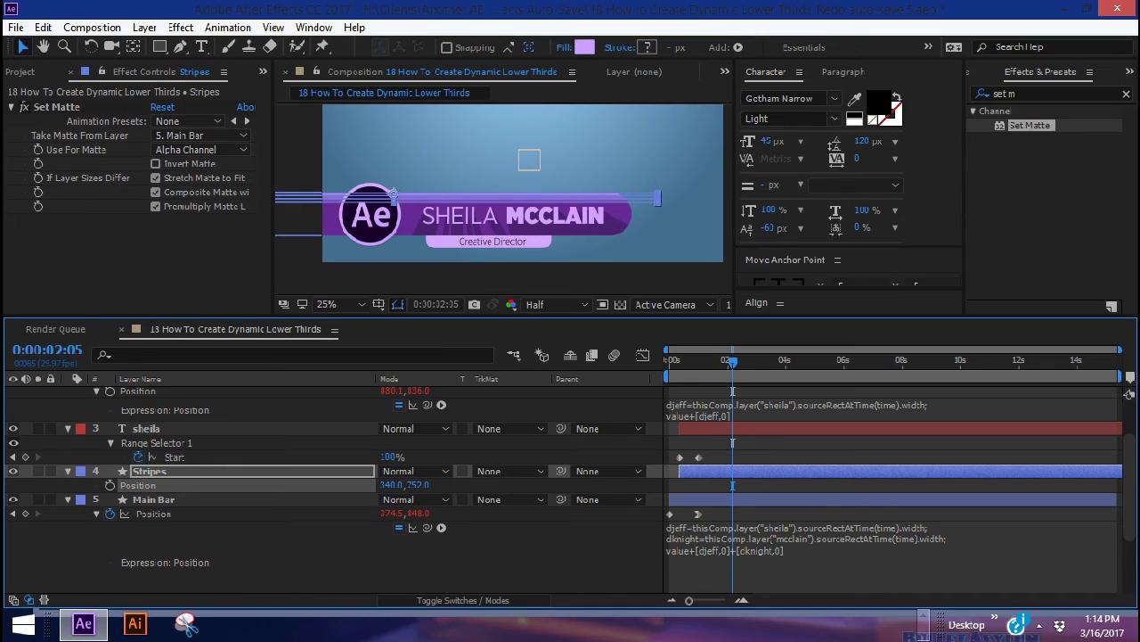
left_click(758, 446)
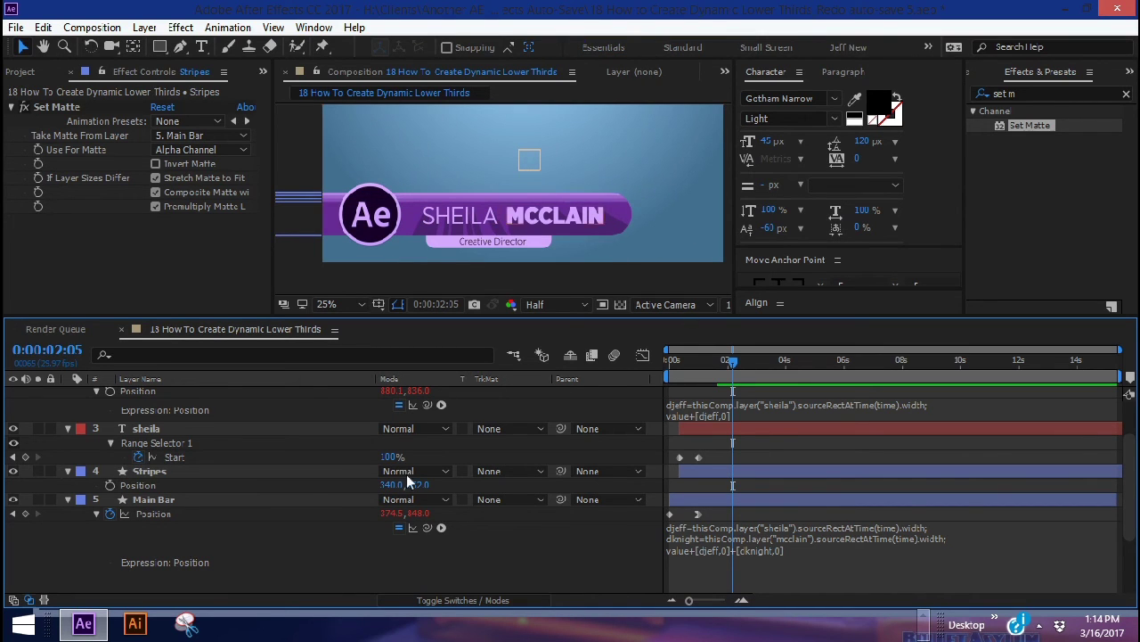
left_click(298, 473)
left_click(739, 360)
double_click(146, 427)
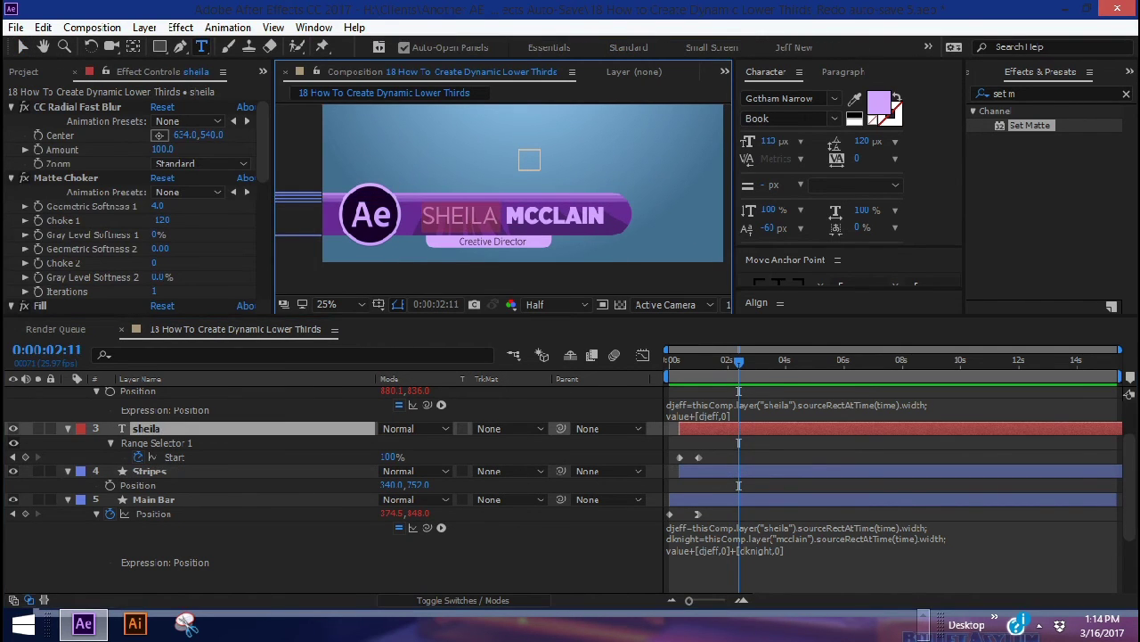
key("ctrl+Up")
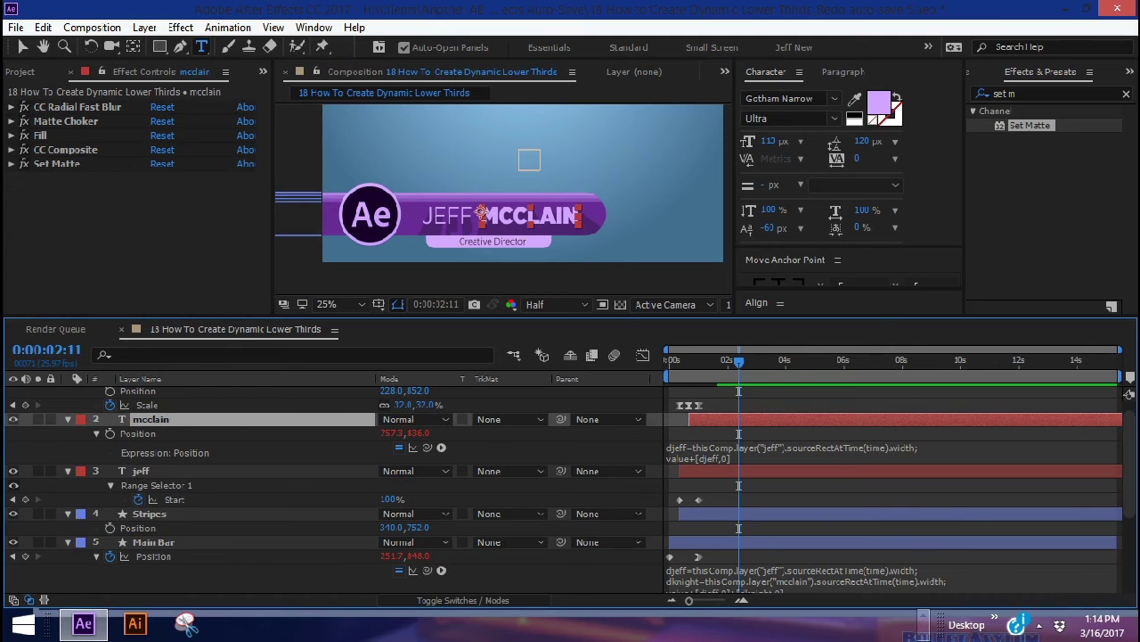
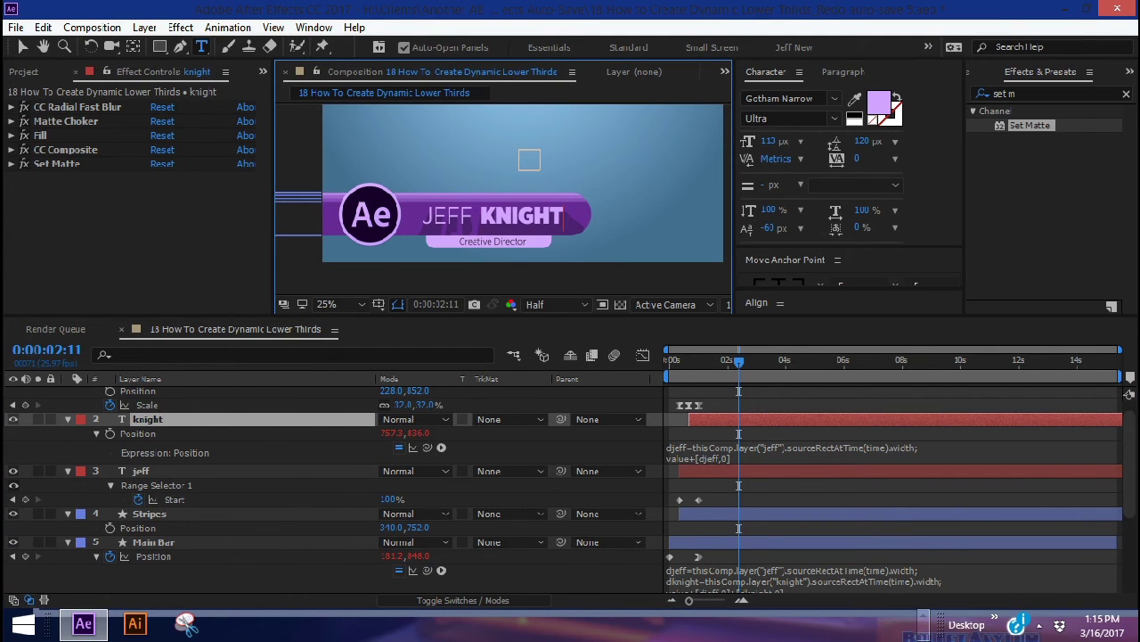
left_click(795, 393)
key("space")
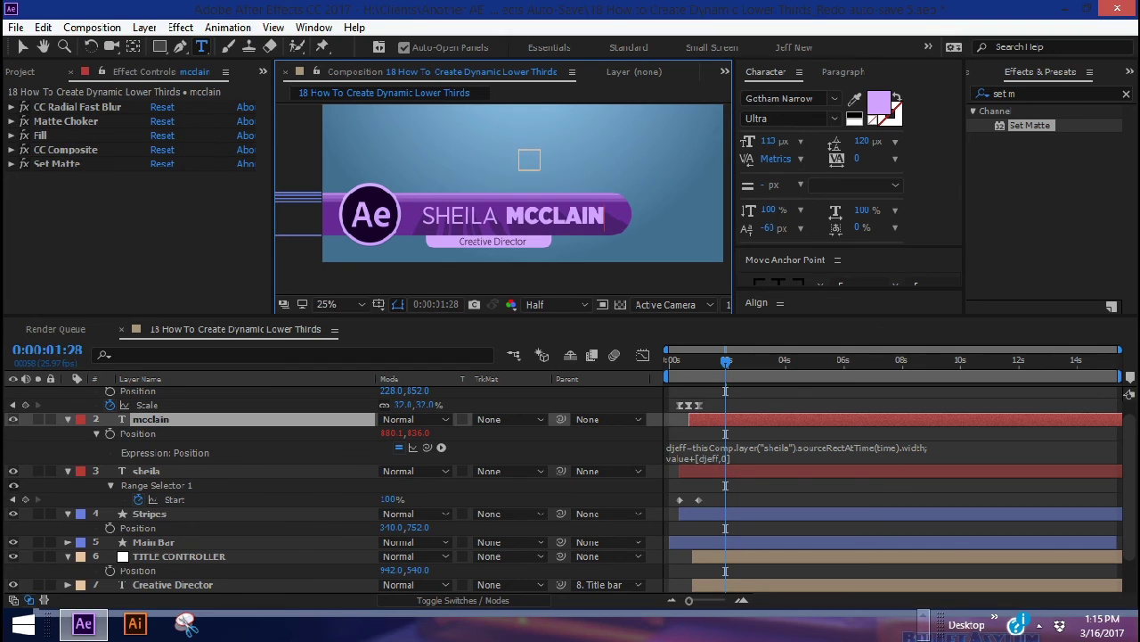
Slide the TITLE CONTROLLER title plate to the right and scrub the intro to check it
left_click(163, 553)
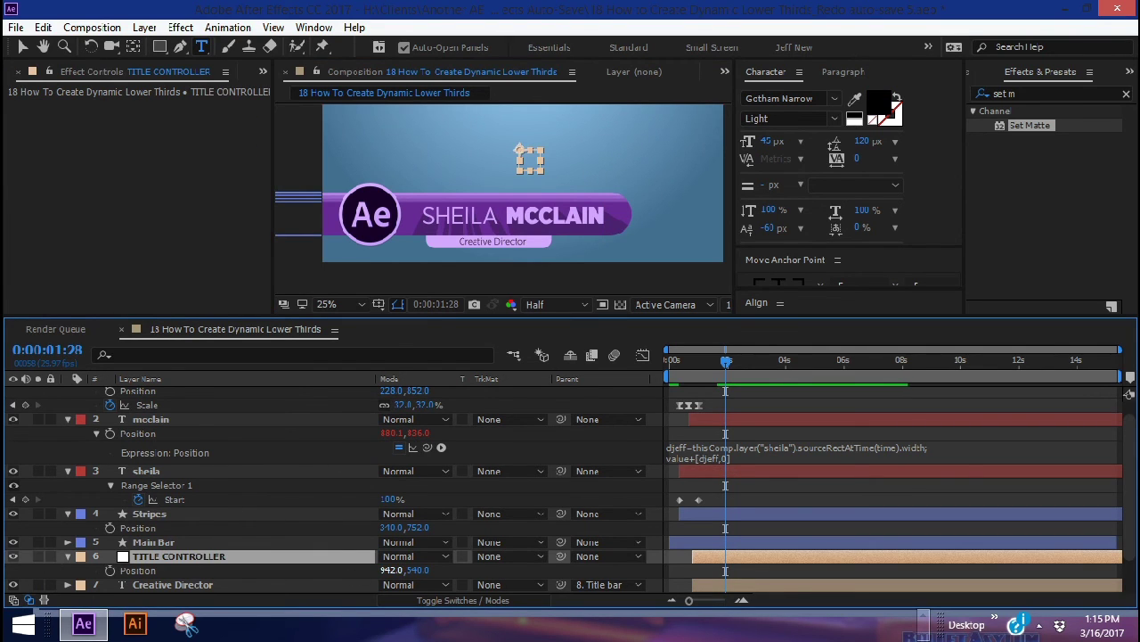
left_click_drag(392, 569, 532, 515)
scroll(723, 548, "down", 3)
left_click(155, 516)
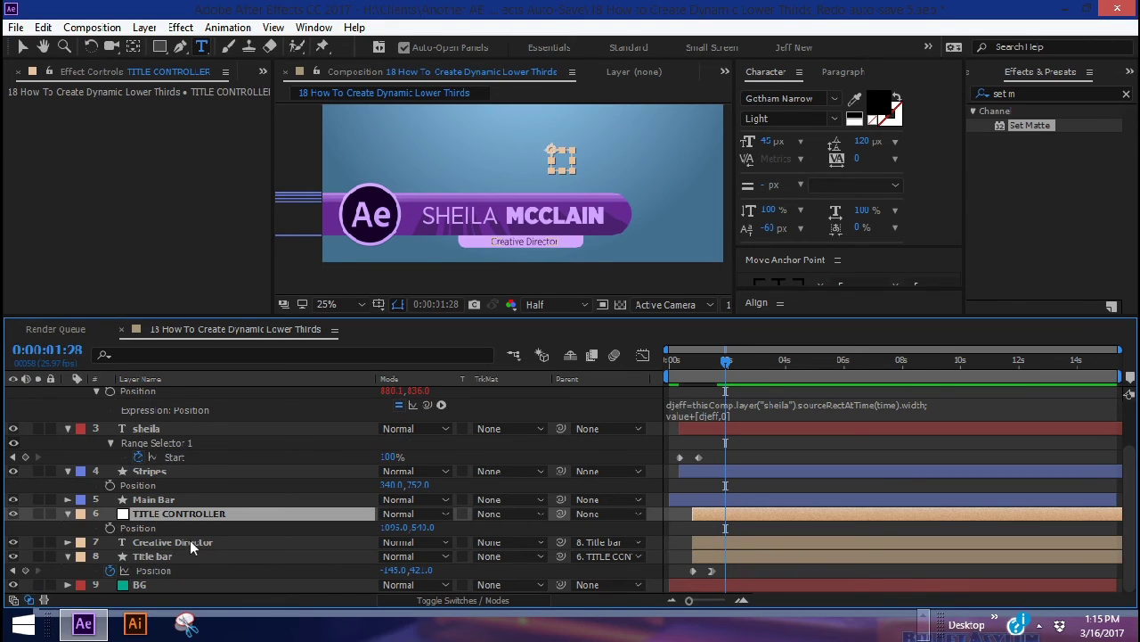
left_click(161, 557)
mouse_move(726, 365)
left_mouse_down()
mouse_move(690, 365)
mouse_move(710, 365)
left_mouse_up()
left_click(710, 513)
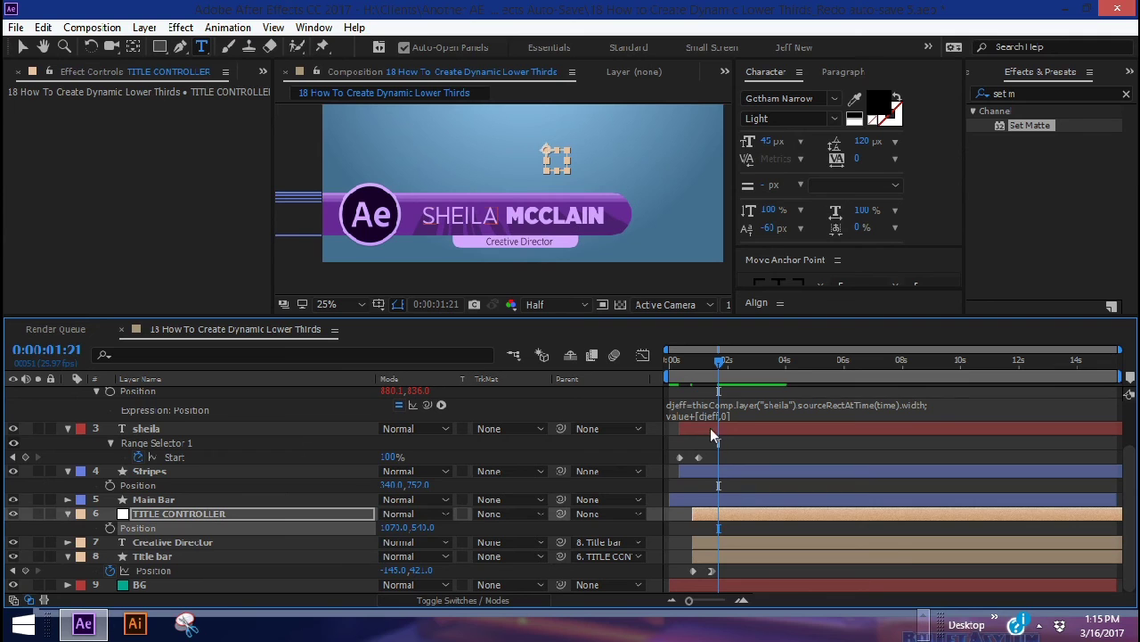
scroll(166, 445, "up", 4)
left_click(160, 488)
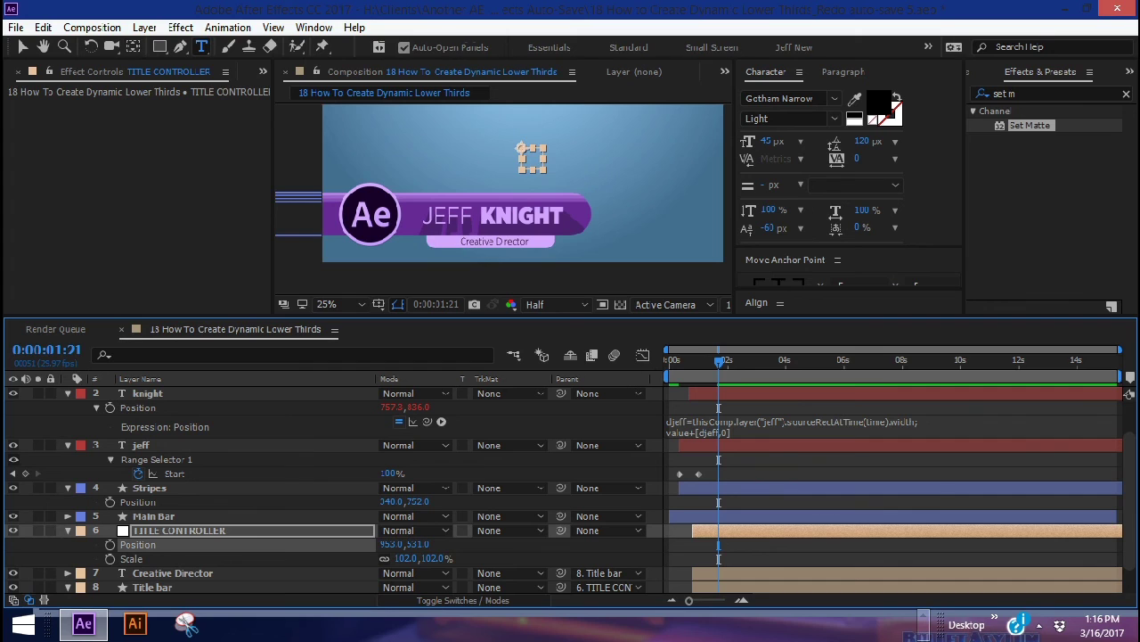
Move TITLE CONTROLLER's anchor onto the Creative Director bar and scale it to 93.6%
key("y")
left_click_drag(532, 158, 489, 240)
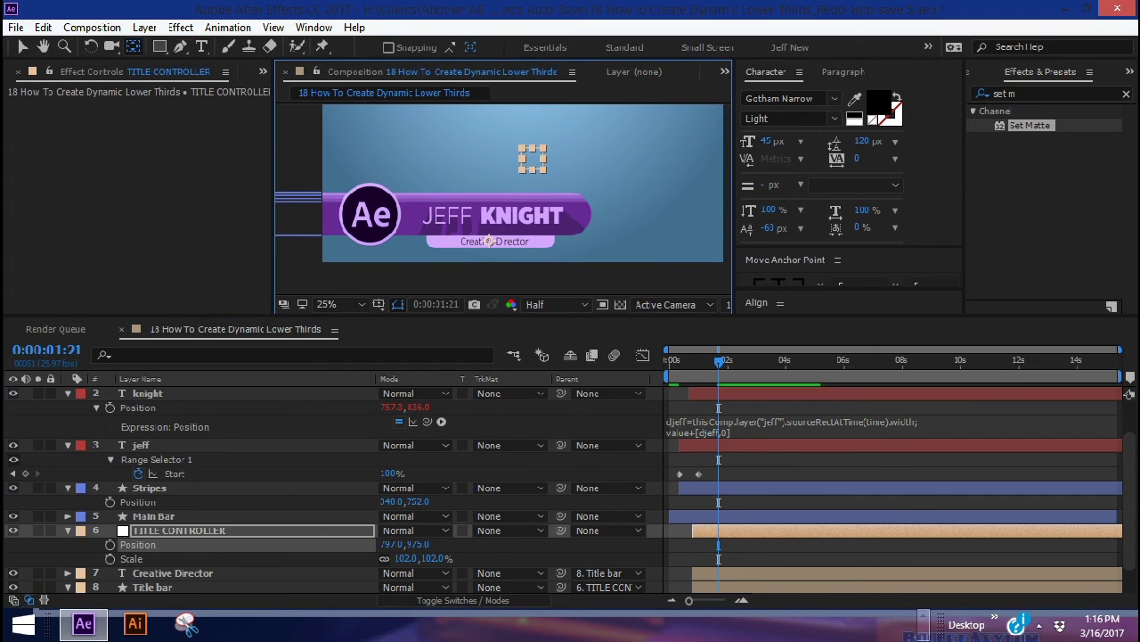
mouse_move(405, 557)
left_mouse_down()
mouse_move(393, 557)
mouse_move(417, 558)
mouse_move(385, 558)
mouse_move(415, 543)
left_mouse_up()
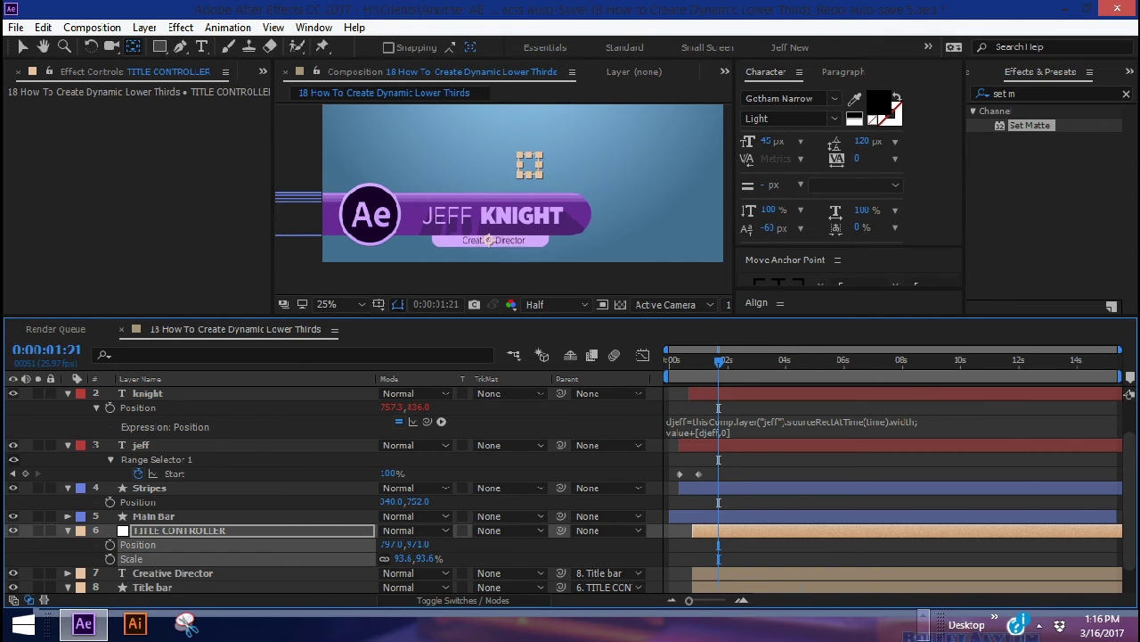
key("space")
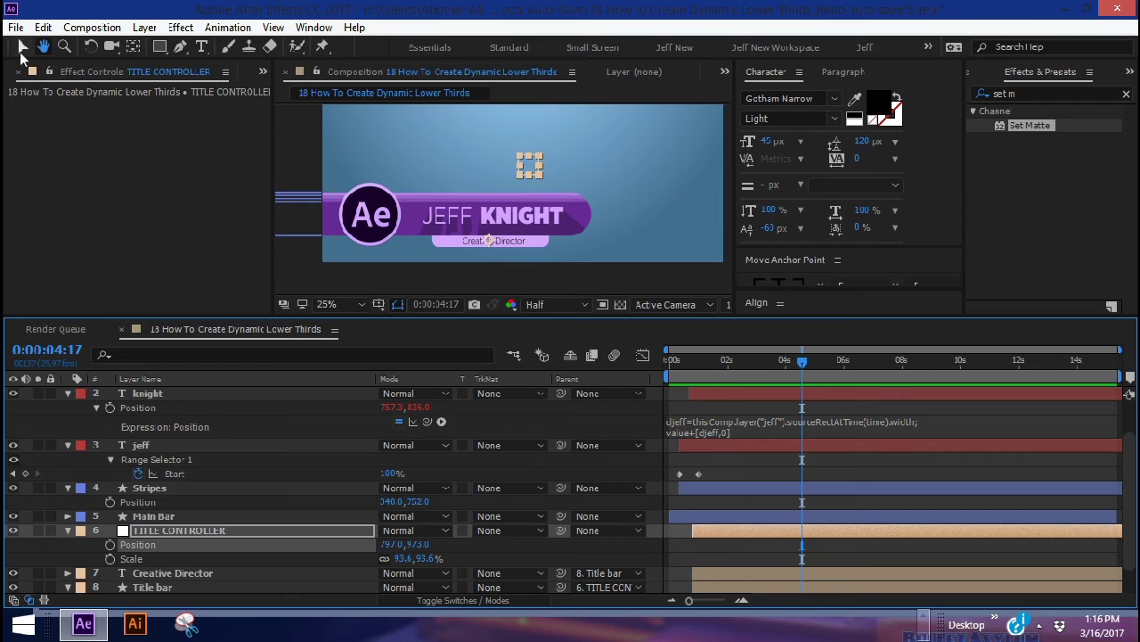
key("ctrl+a")
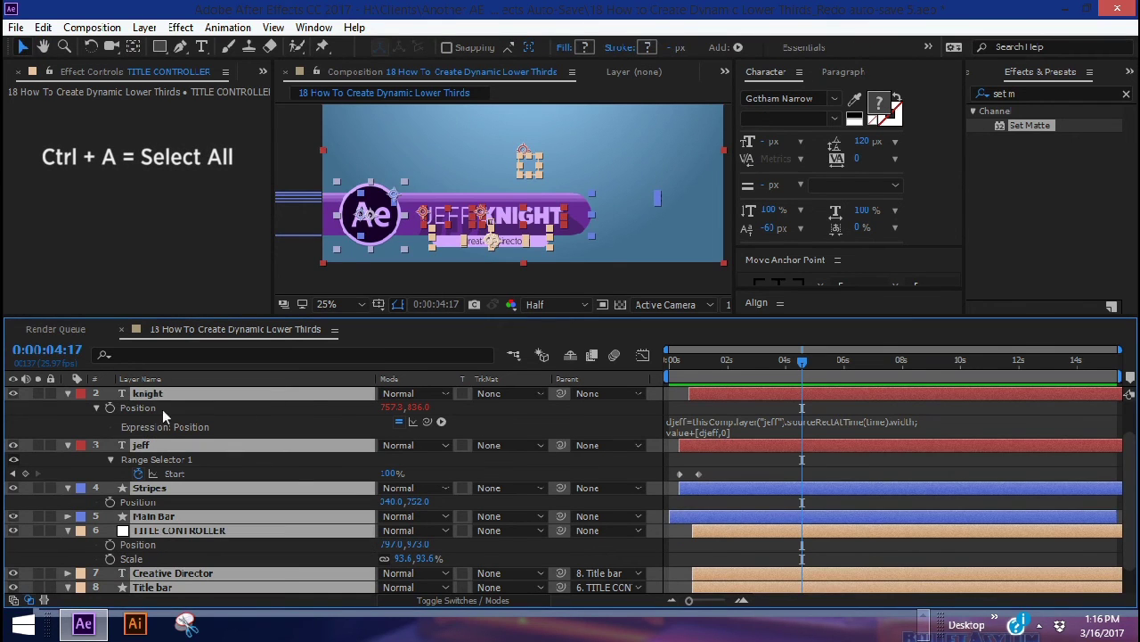
Collapse the layers, reveal all keyframes with U, and set the time to 0:00:06:01
left_click(68, 394)
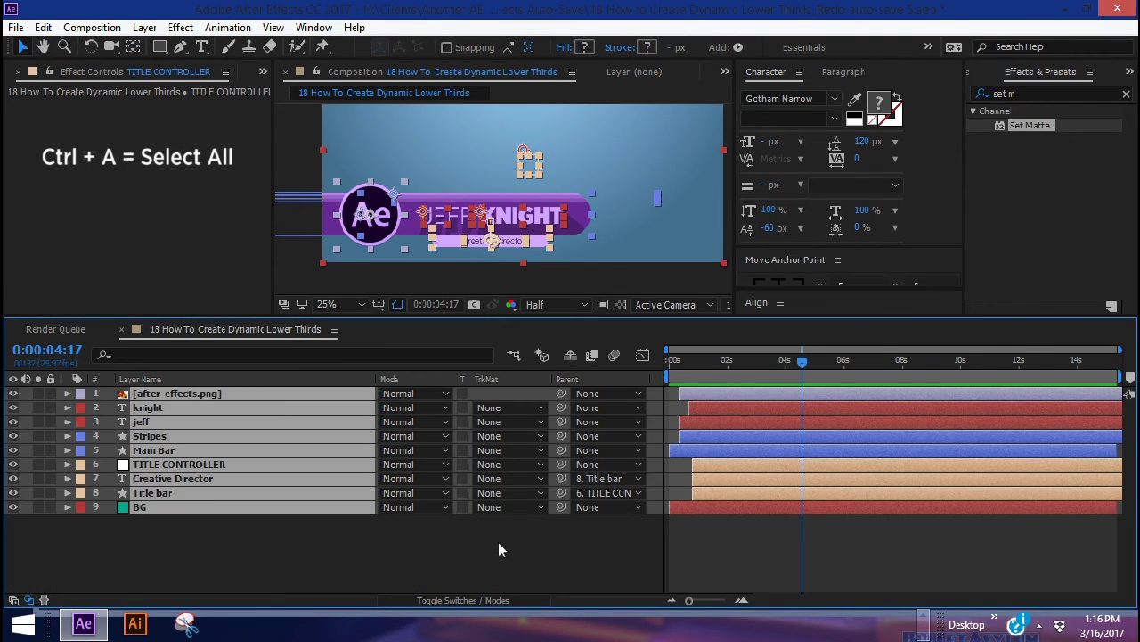
left_click(512, 519)
key("u")
scroll(858, 495, "down", 3)
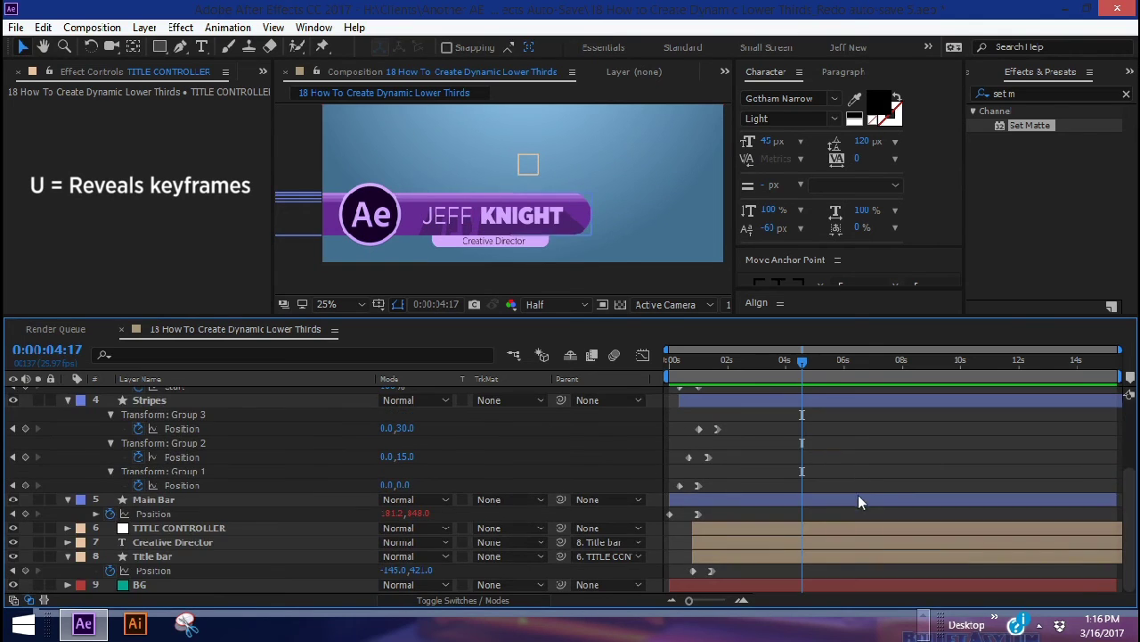
left_click_drag(660, 317, 660, 249)
scroll(723, 359, "up", 3)
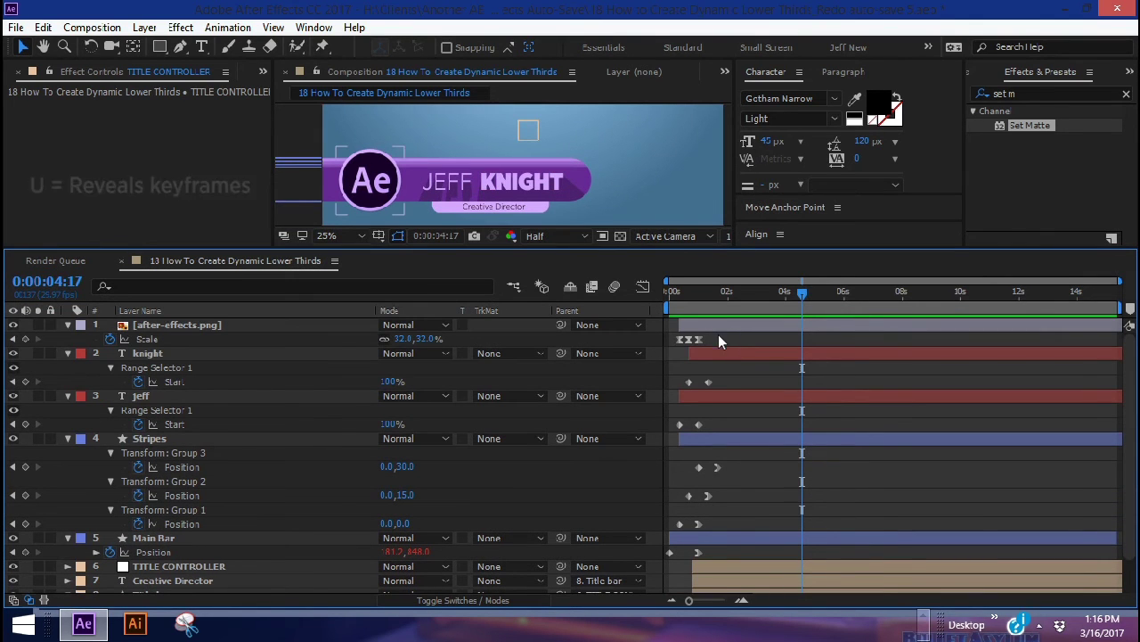
left_click_drag(718, 334, 676, 346)
Copy the Ae logo's three Scale keyframes and paste them at 6:01
left_click_drag(811, 294, 845, 294)
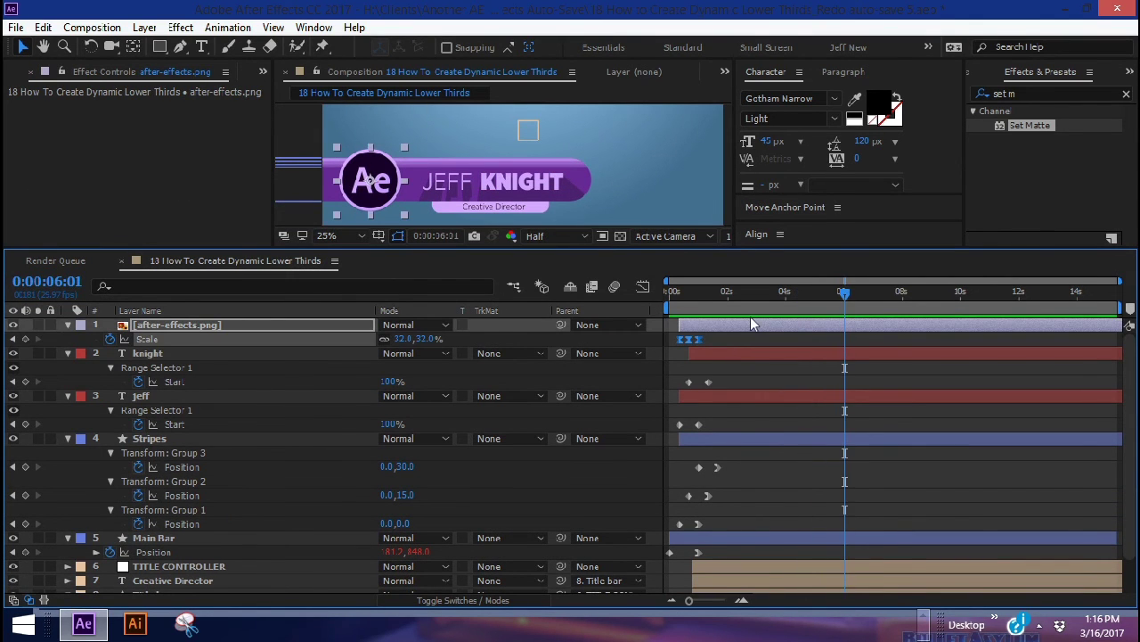
left_click(733, 339)
left_click_drag(724, 335, 672, 348)
key("ctrl+c")
key("ctrl+v")
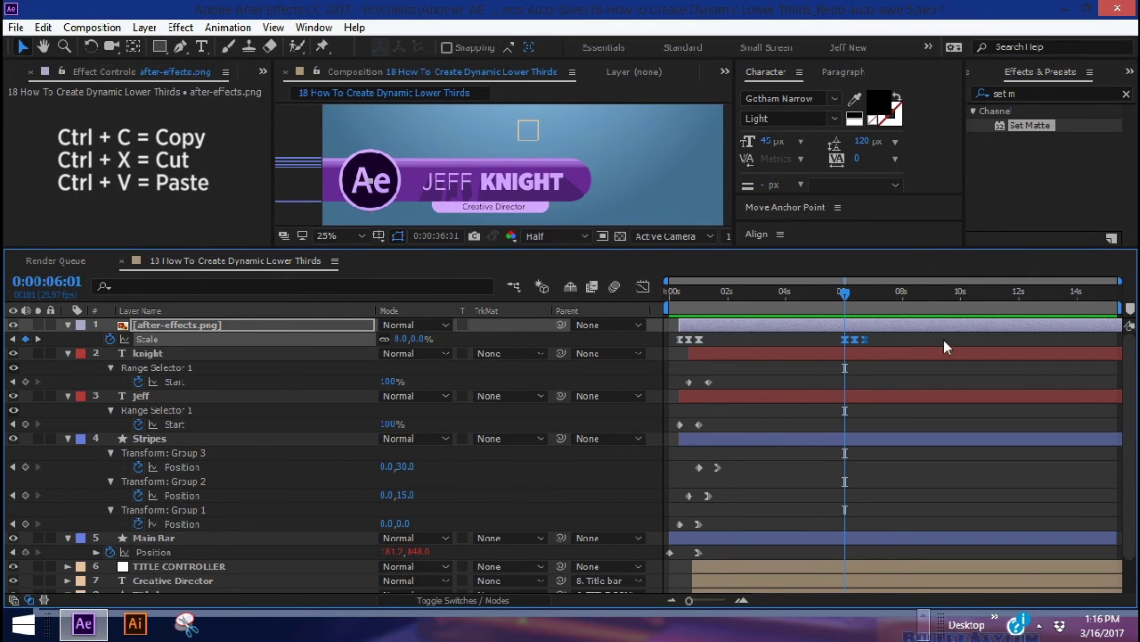
Copy and paste the knight and Jeff text Start keyframes at 6:01
left_click_drag(749, 377, 683, 388)
key("ctrl+c")
key("ctrl+v")
left_click_drag(750, 415, 674, 422)
key("ctrl+c")
key("ctrl+v")
Copy and paste the Stripes, Main Bar and Title bar Position keyframes at 6:01
left_click_drag(744, 456, 679, 540)
key("ctrl+c")
key("ctrl+v")
scroll(800, 496, "down", 2)
left_click_drag(727, 581, 664, 508)
key("ctrl+c")
key("ctrl+v")
left_click_drag(827, 573, 925, 329)
Time-reverse the pasted keyframes with Keyframe Assistant to form the outro
right_click(869, 342)
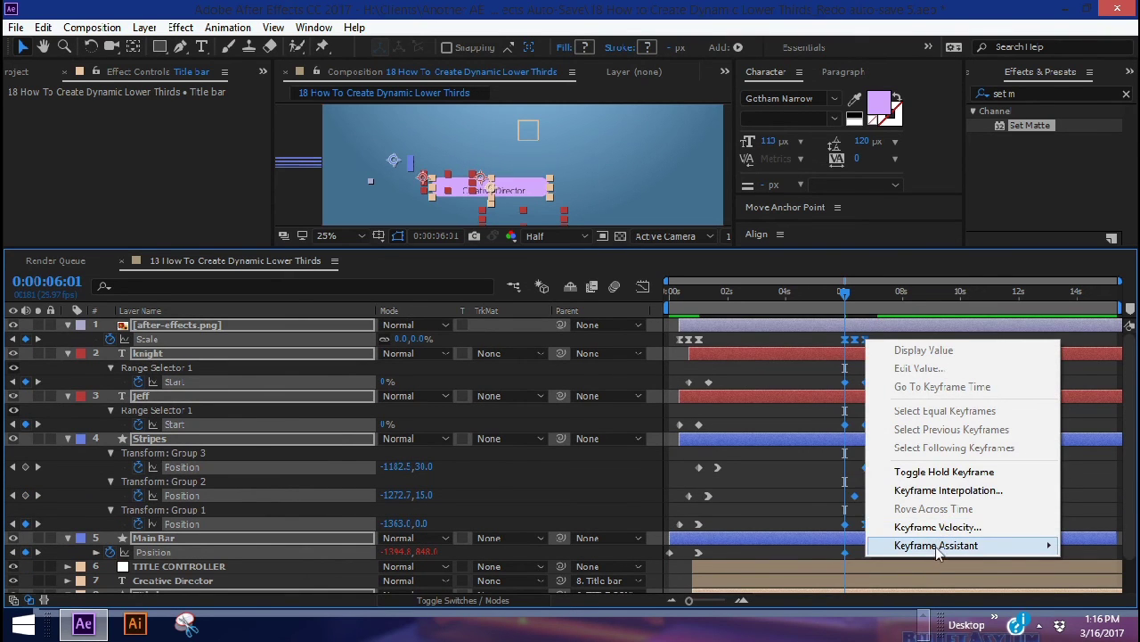
mouse_move(936, 544)
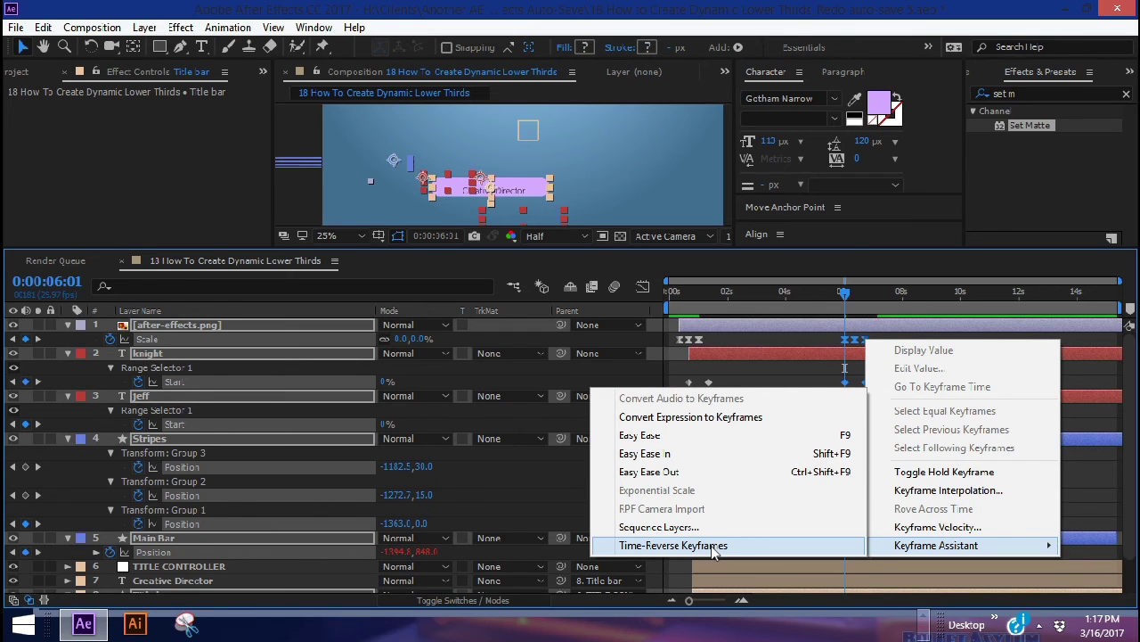
left_click(712, 546)
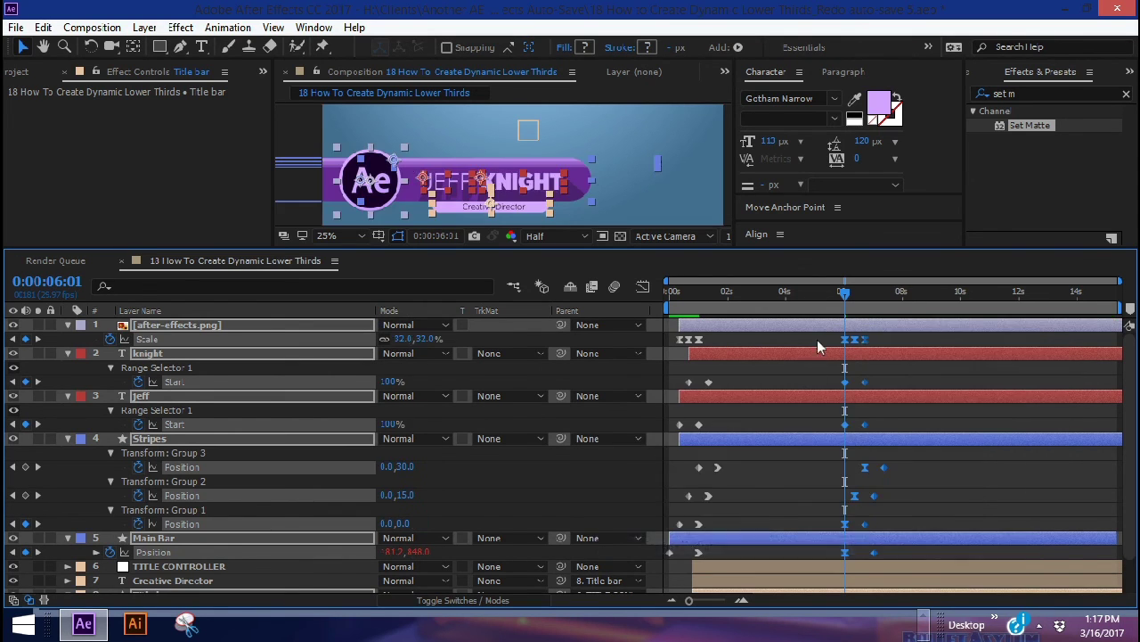
scroll(817, 340, "down", 1)
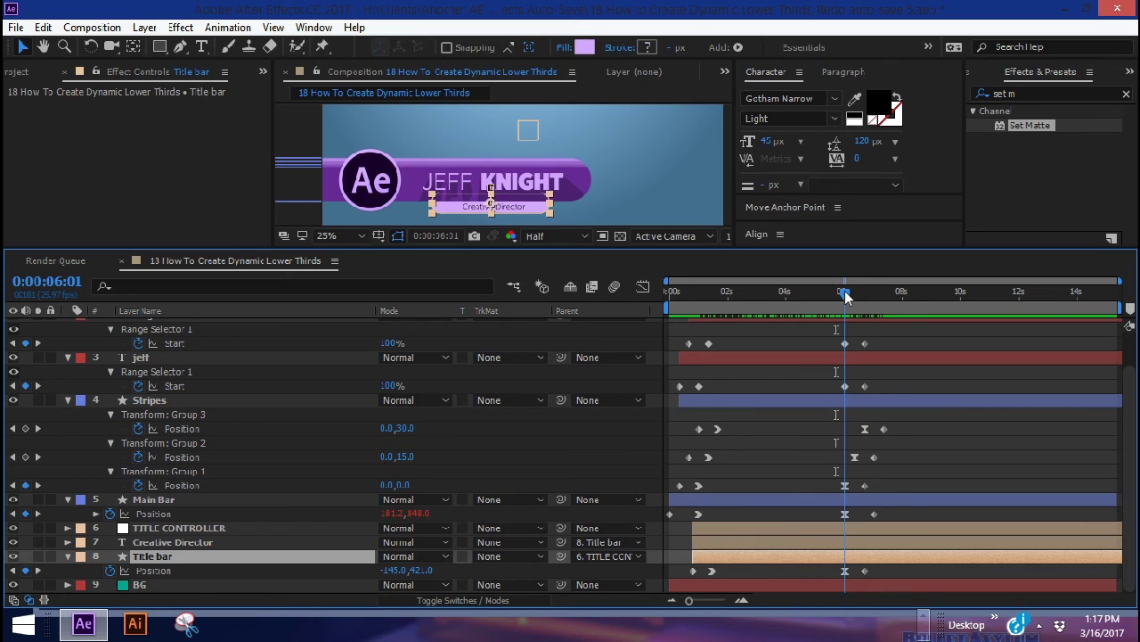
End the TITLE CONTROLLER and Creative Director layers at 6:21
left_click_drag(846, 297, 864, 293)
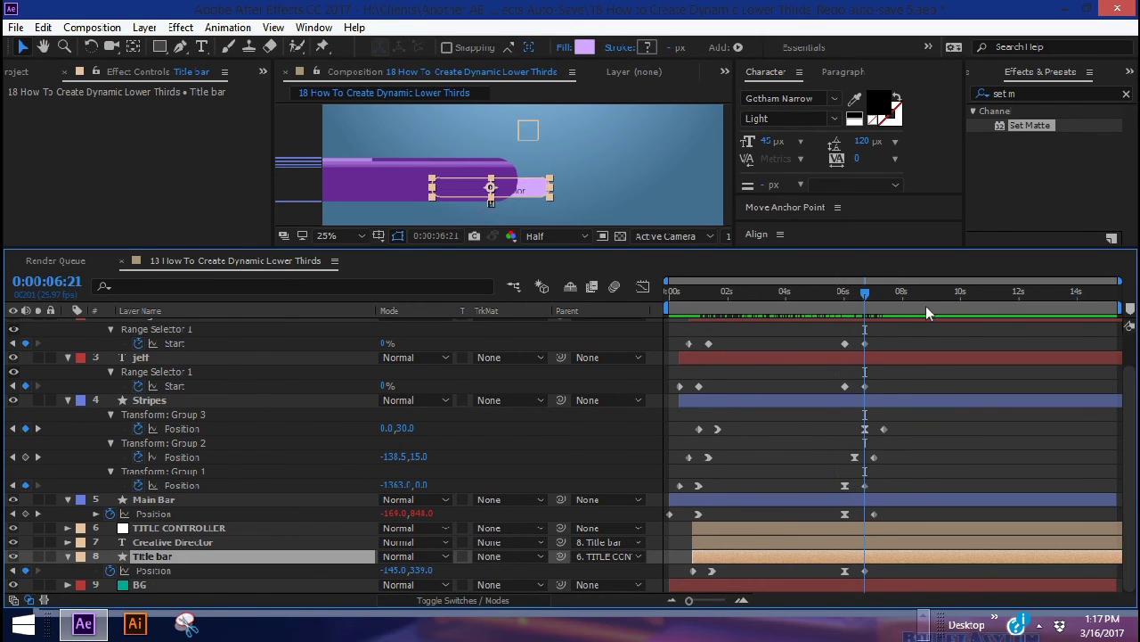
left_click_drag(692, 603, 722, 599)
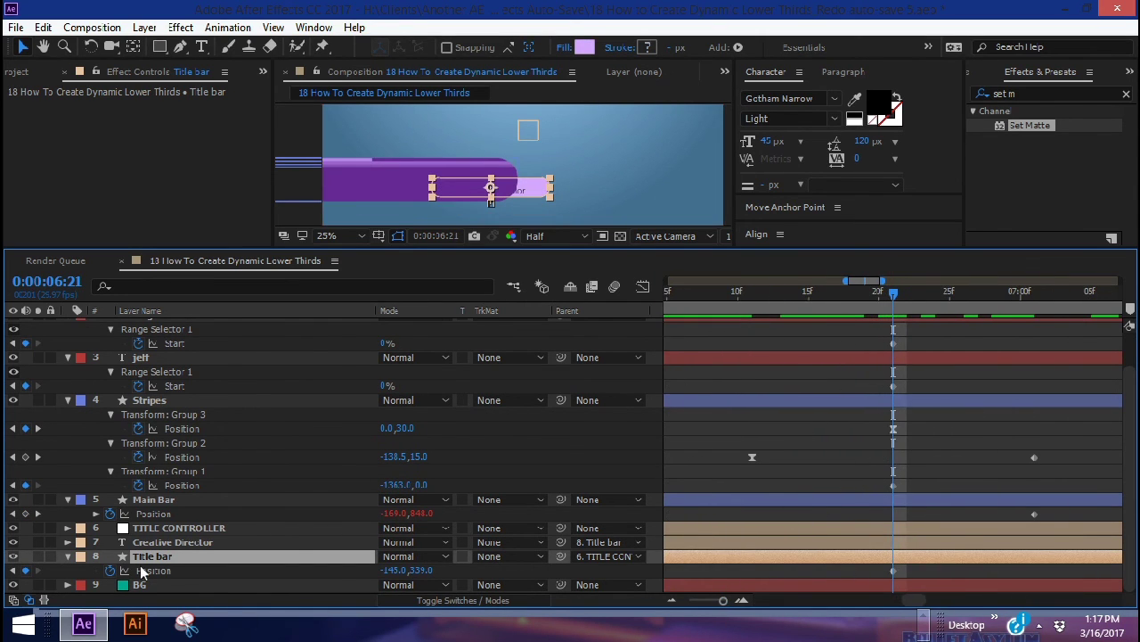
left_click(825, 522, "shift")
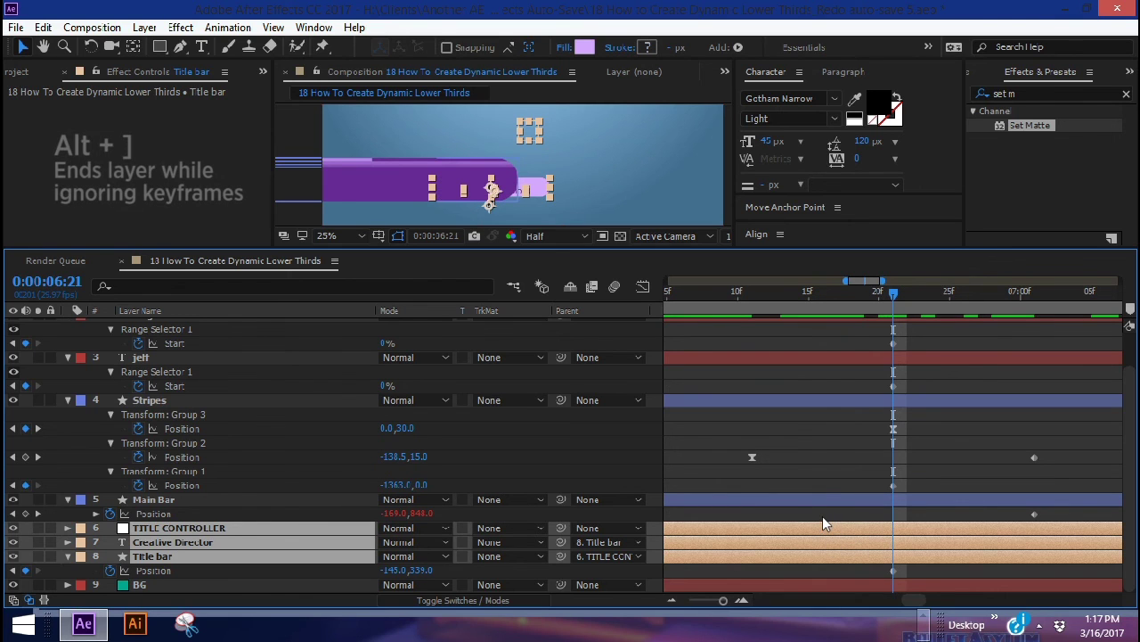
key("alt+bracketright")
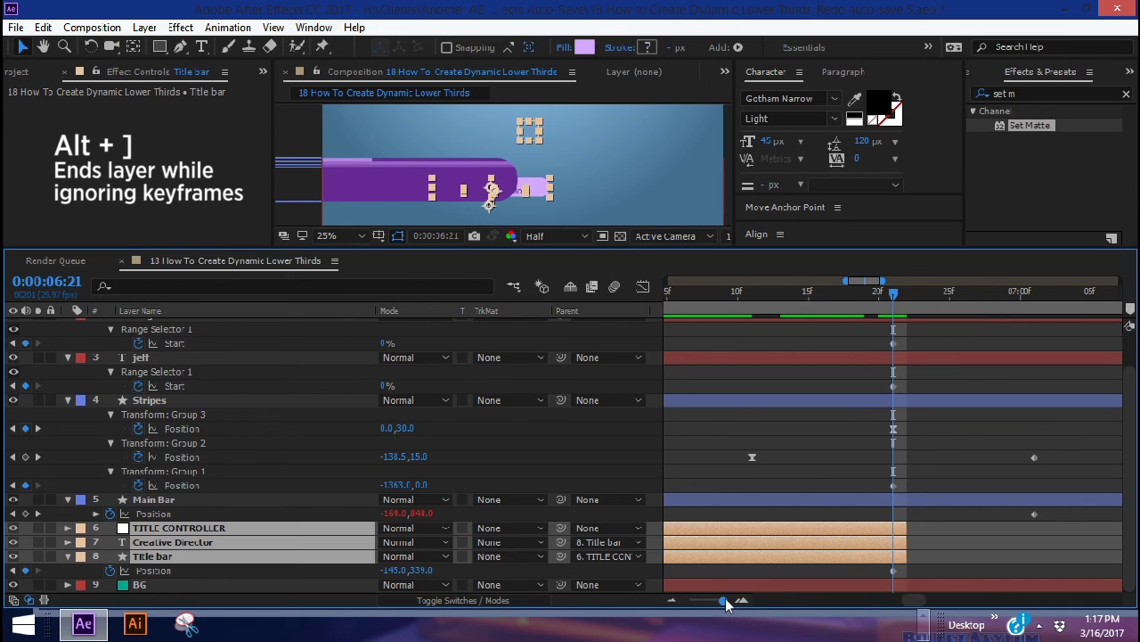
left_click_drag(724, 601, 713, 602)
Shift Main Bar's outro Position keyframes later in time
mouse_move(939, 511)
left_mouse_down()
mouse_move(825, 519)
mouse_move(952, 508)
left_mouse_up()
left_click(844, 294)
left_click_drag(855, 296, 892, 300)
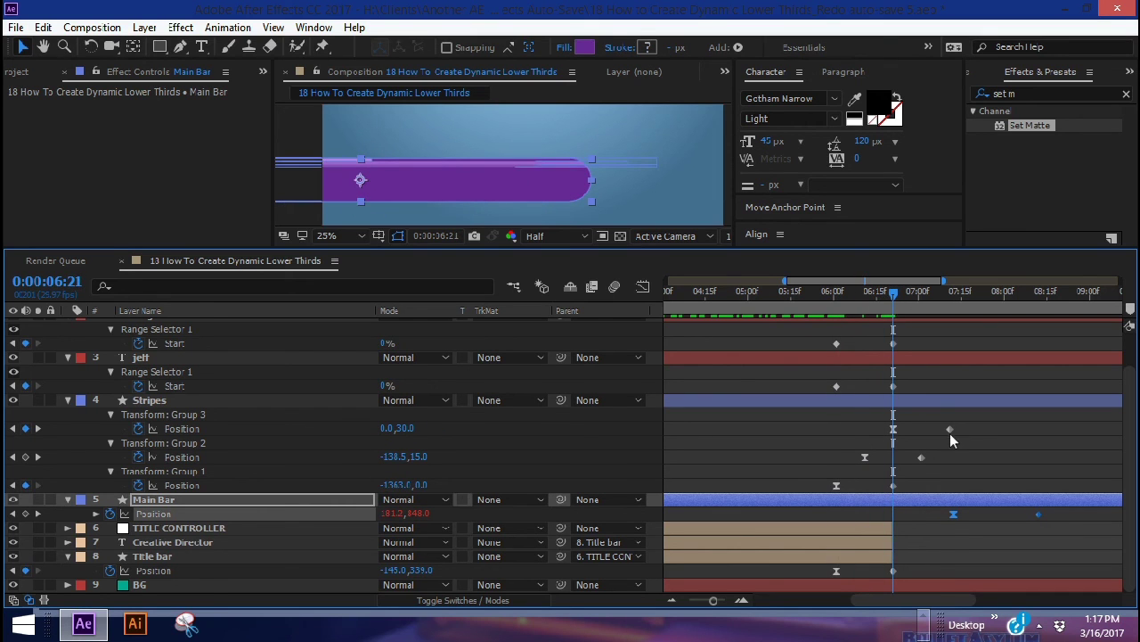
scroll(950, 433, "up", 2)
Delay the outro keyframes of layers 1–3 so the text stays longer, then fine-tune Main Bar and preview
left_click_drag(812, 335, 893, 338)
left_click_drag(986, 466, 895, 525)
left_click(951, 552)
key("space")
left_click_drag(953, 552, 931, 552)
left_click(922, 294)
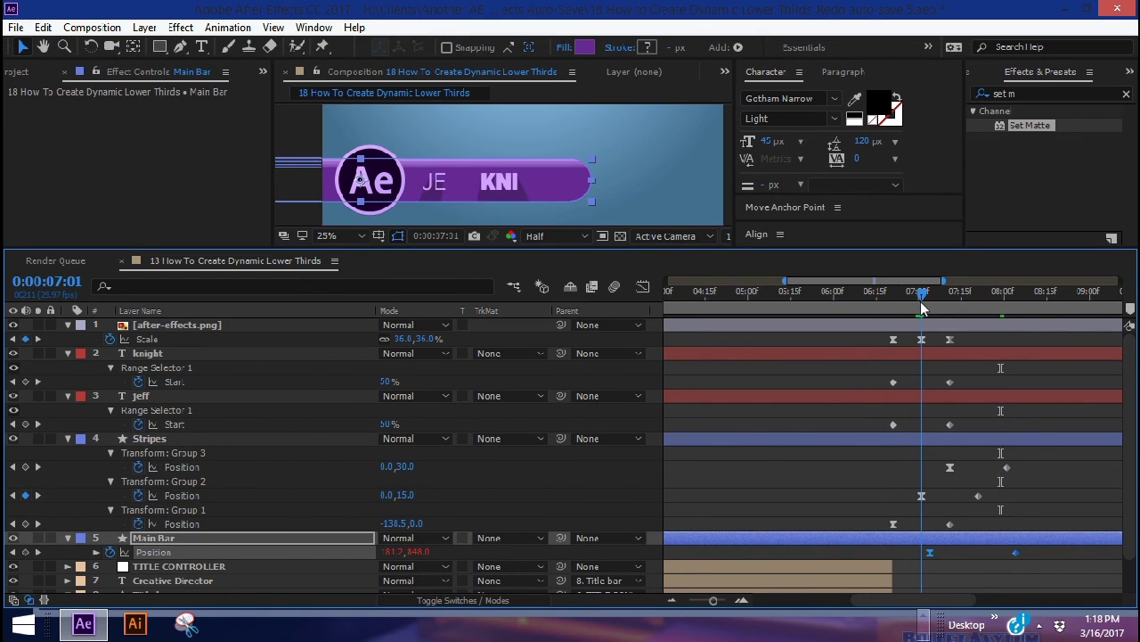
left_click(931, 552)
key("space")
key("minus")
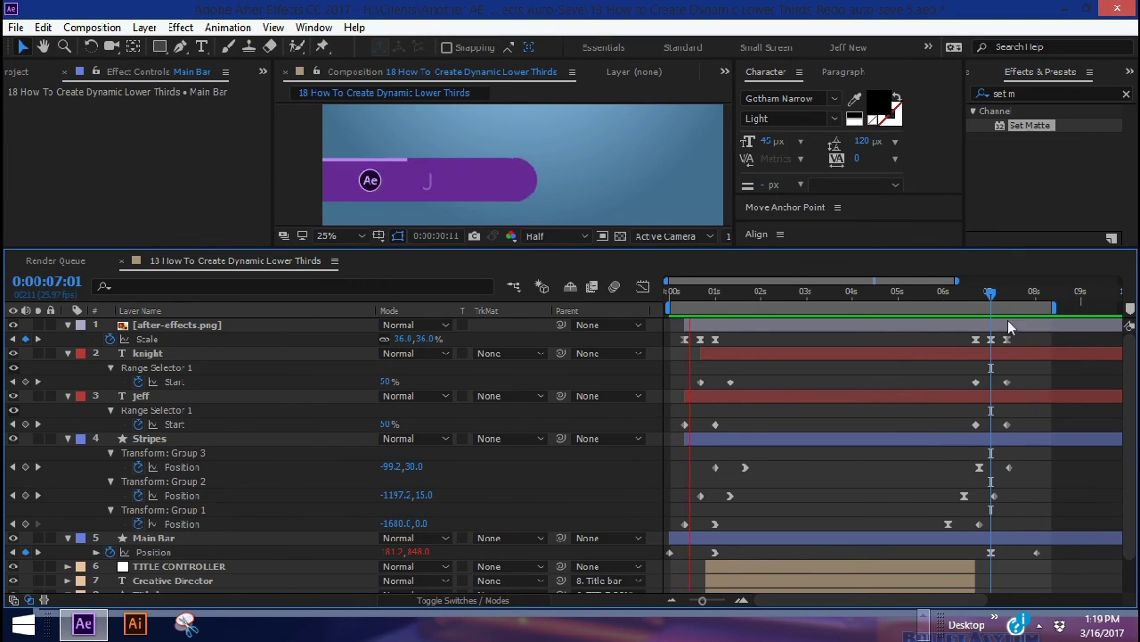
left_click_drag(894, 293, 910, 293)
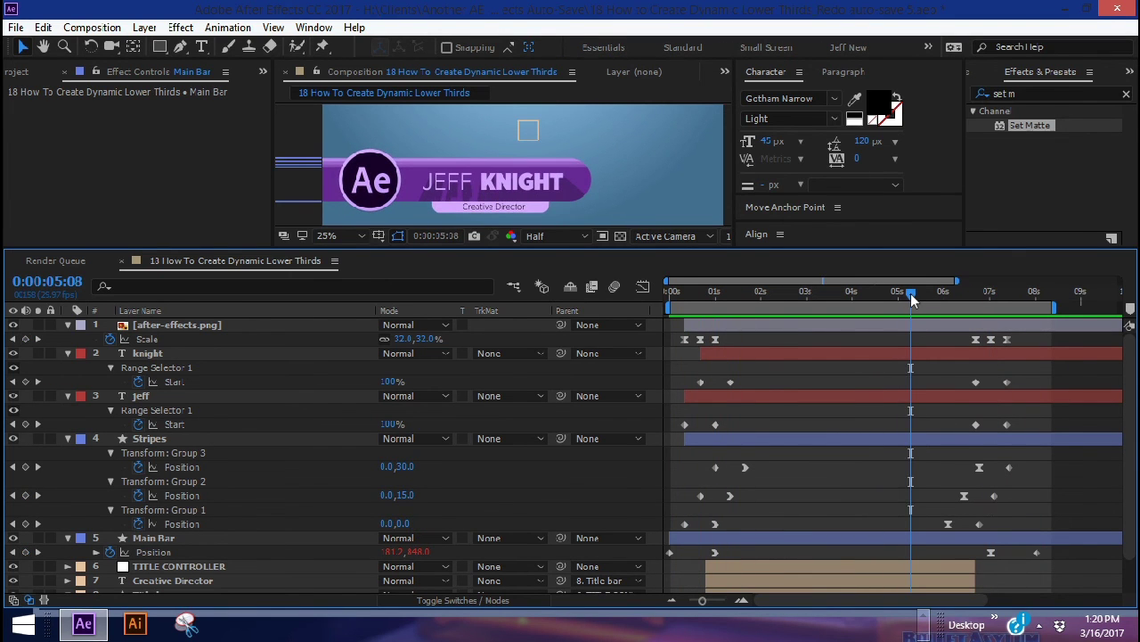
Enable motion blur on every layer and the composition, then preview
key("ctrl+a")
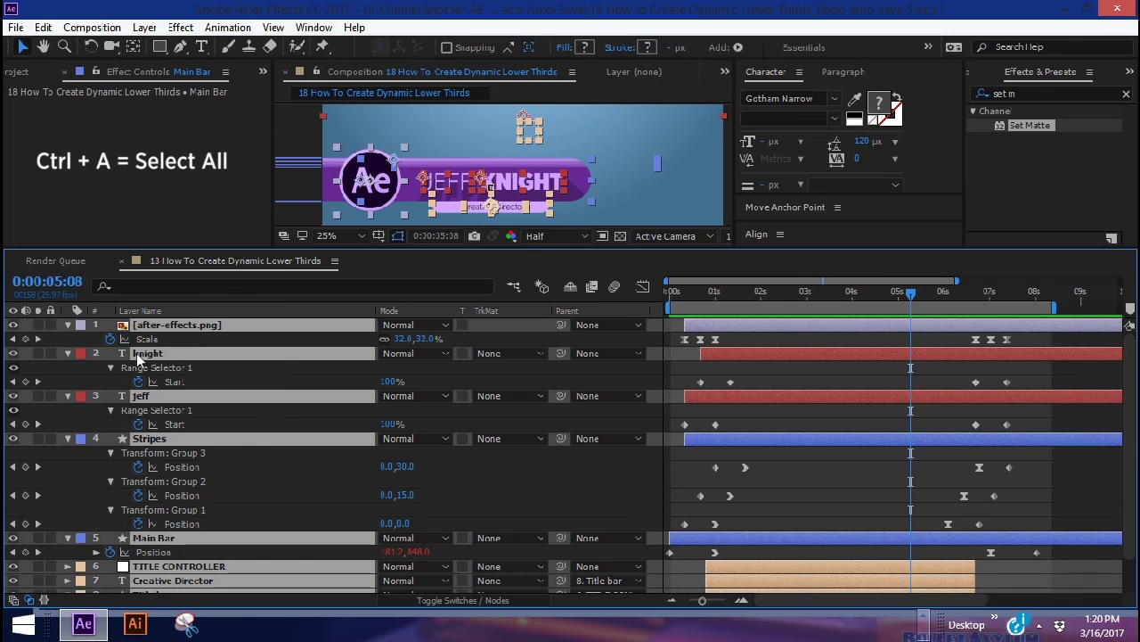
left_click(67, 324)
left_click(360, 528)
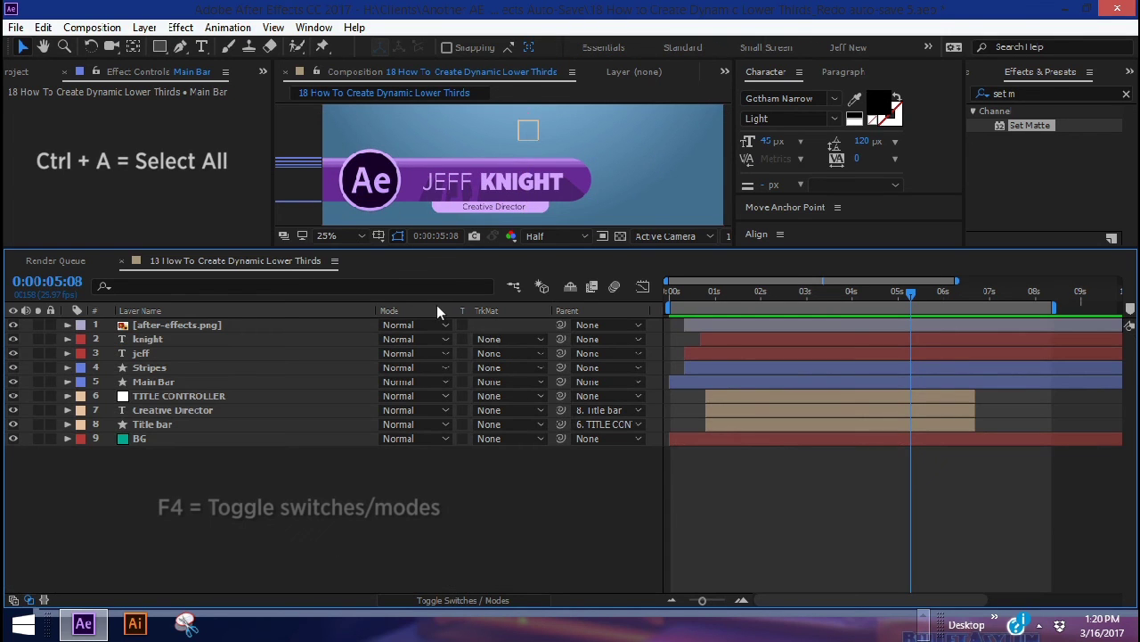
key("F4")
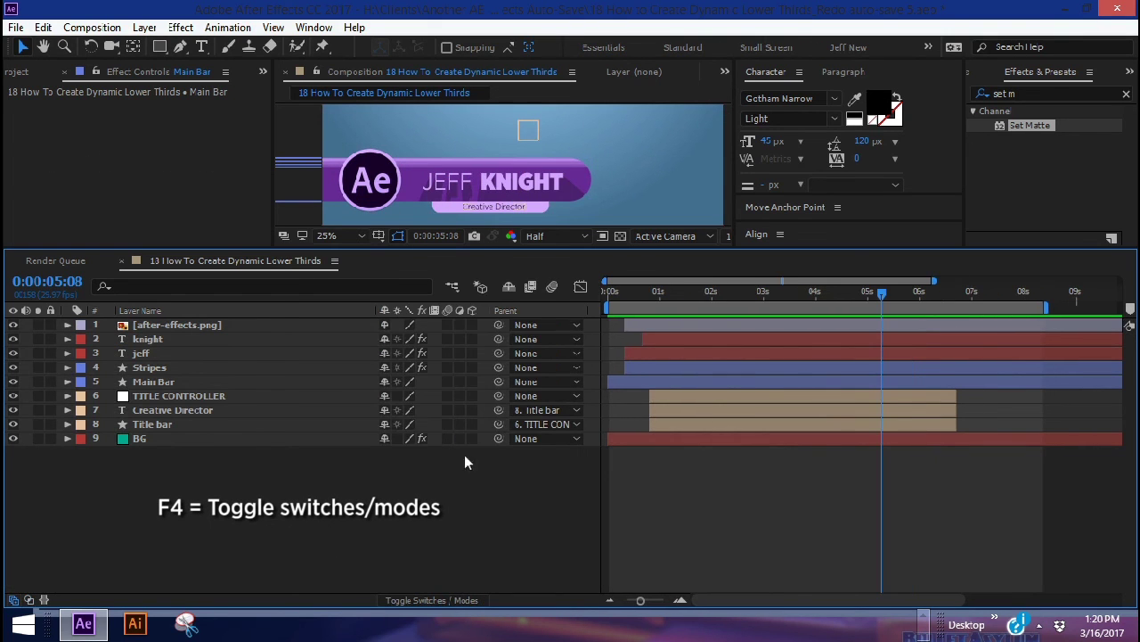
left_click_drag(474, 518, 213, 370)
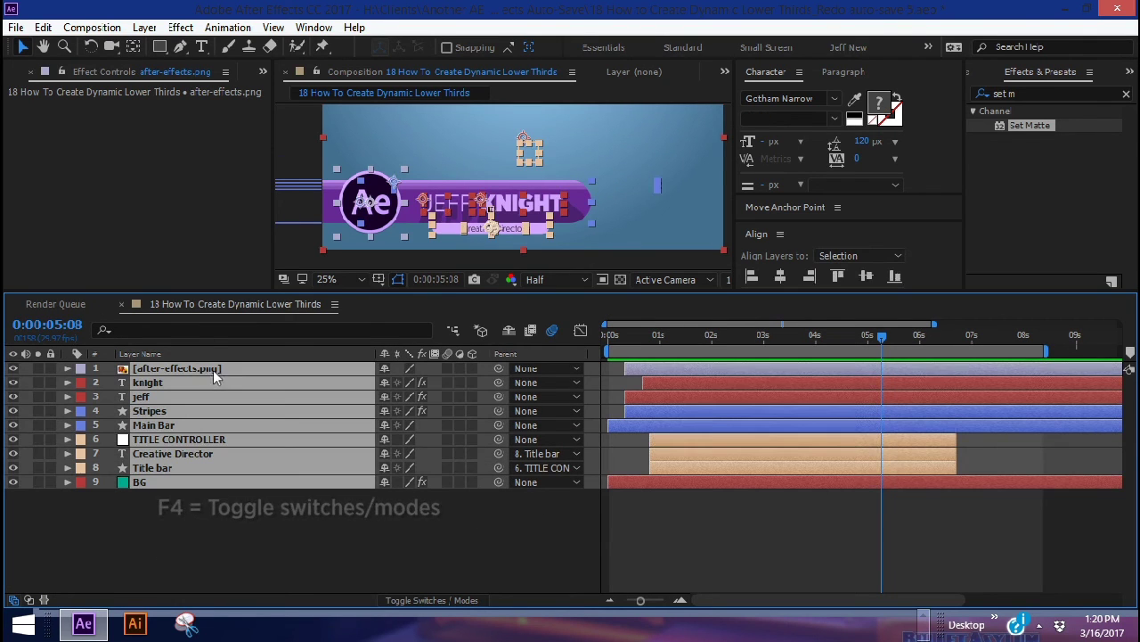
left_click(448, 368)
left_click(537, 495)
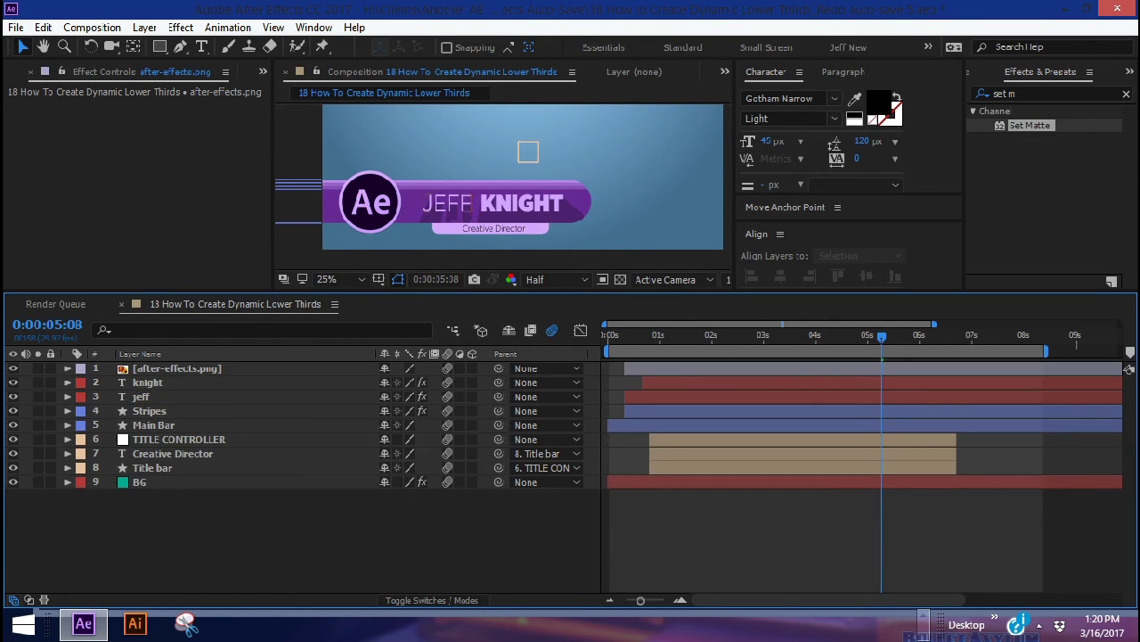
left_click(553, 330)
key("space")
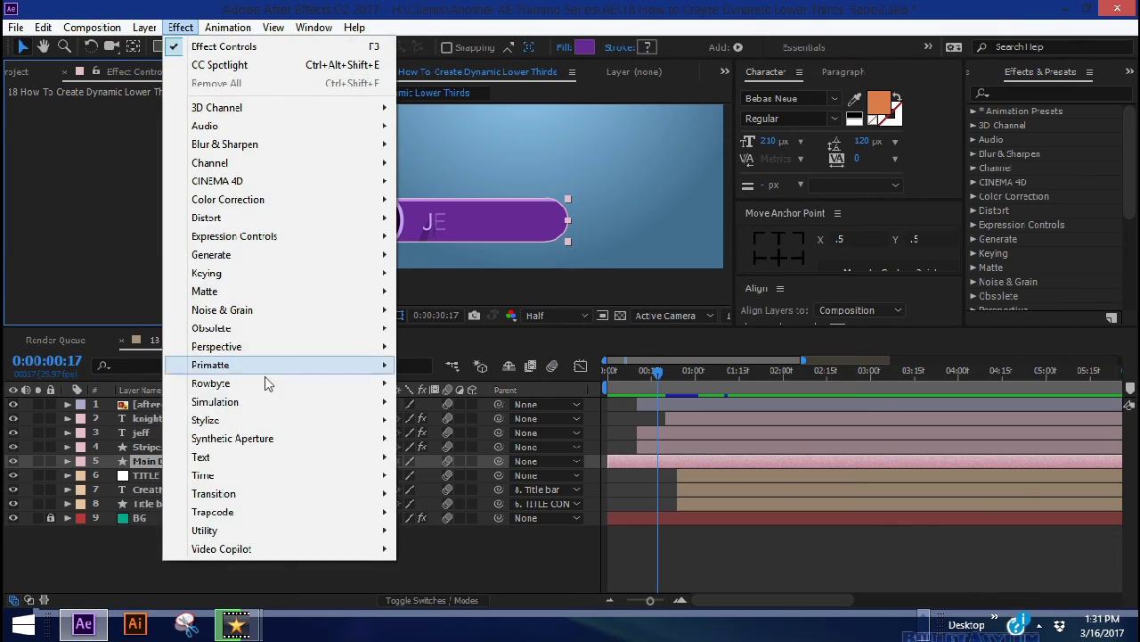
Add a Drop Shadow to Main Bar with Distance 10 and Softness 50
mouse_move(241, 349)
left_click(446, 495)
left_click(164, 211)
type("10")
key("Tab")
type("50")
key("Return")
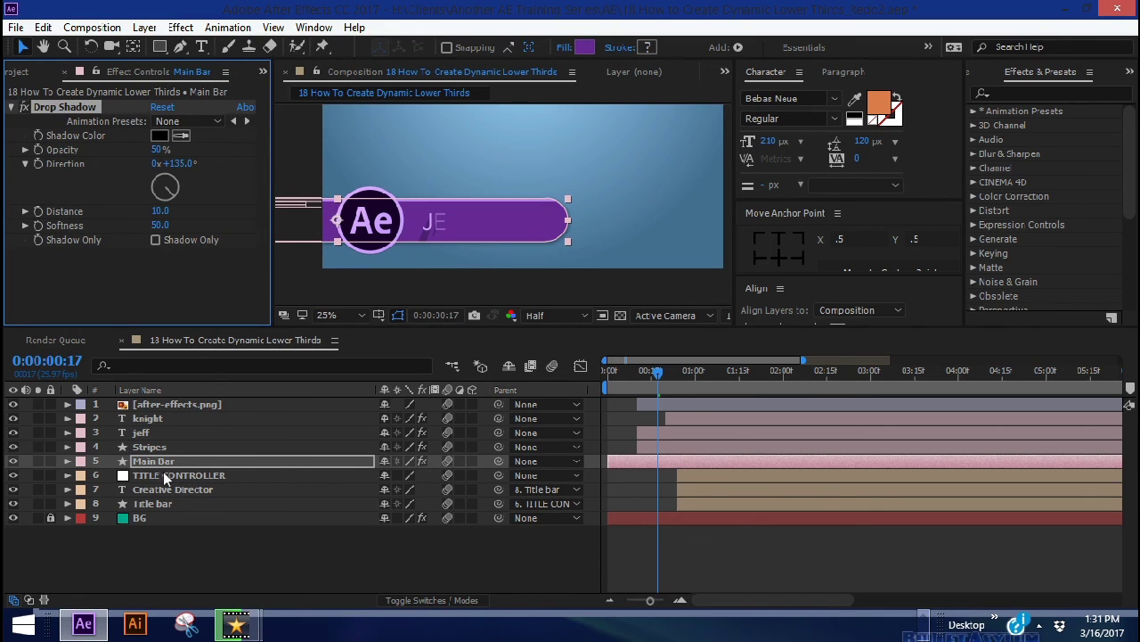
Paste the drop shadow onto the Title bar layer
left_click(145, 503)
key("ctrl+v")
left_click(358, 561)
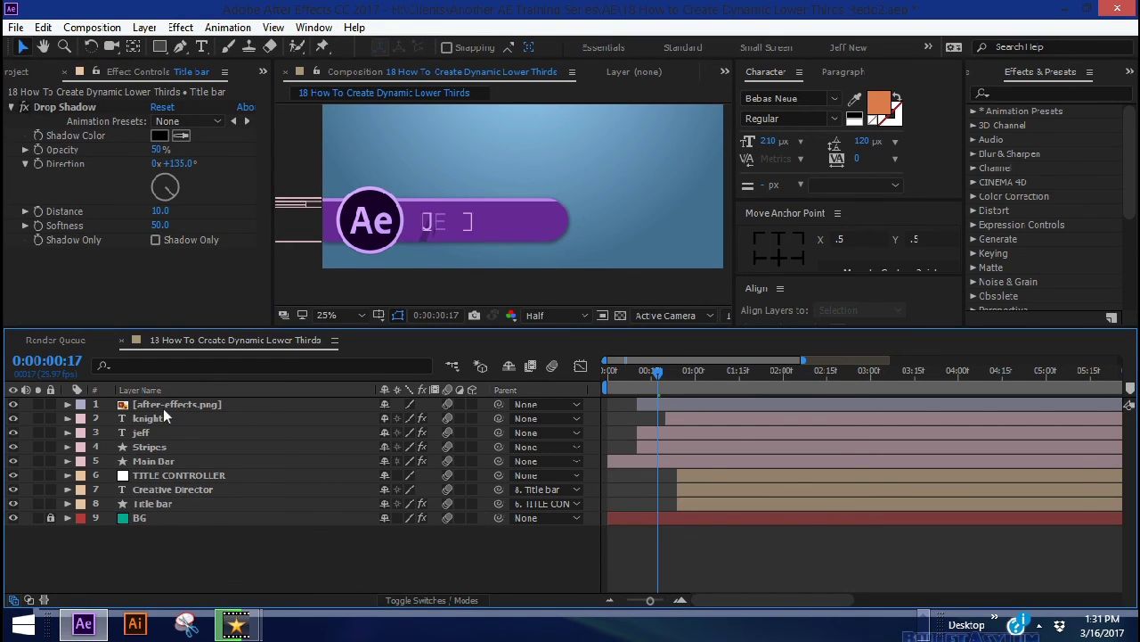
Paste the drop shadow onto the after-effects.png logo and set its Distance to 0
left_click(161, 406)
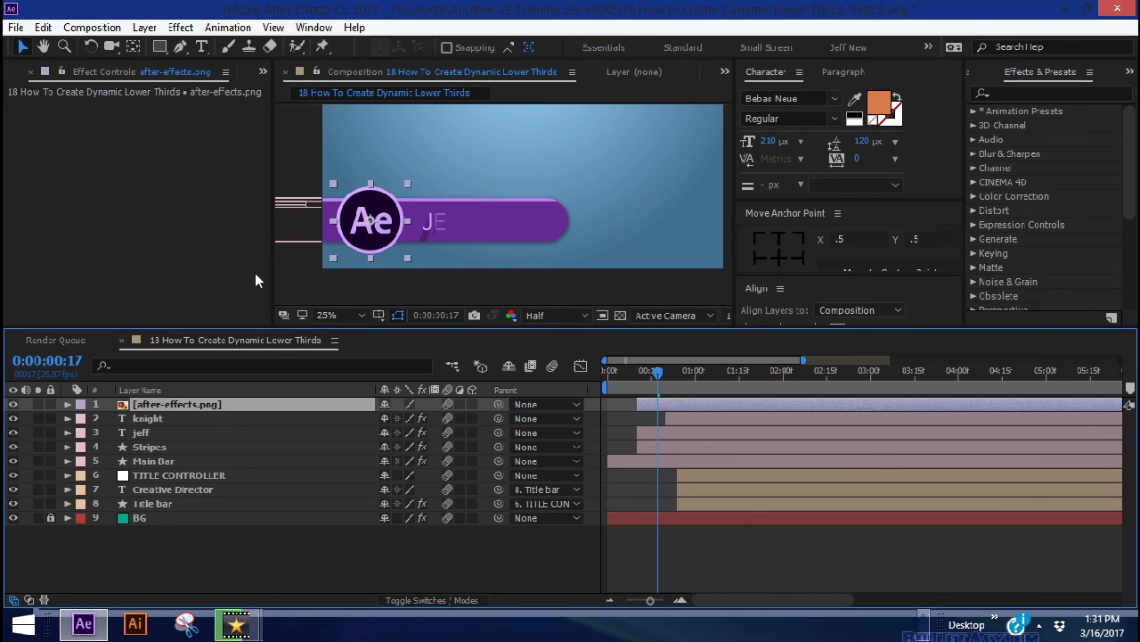
key("ctrl+v")
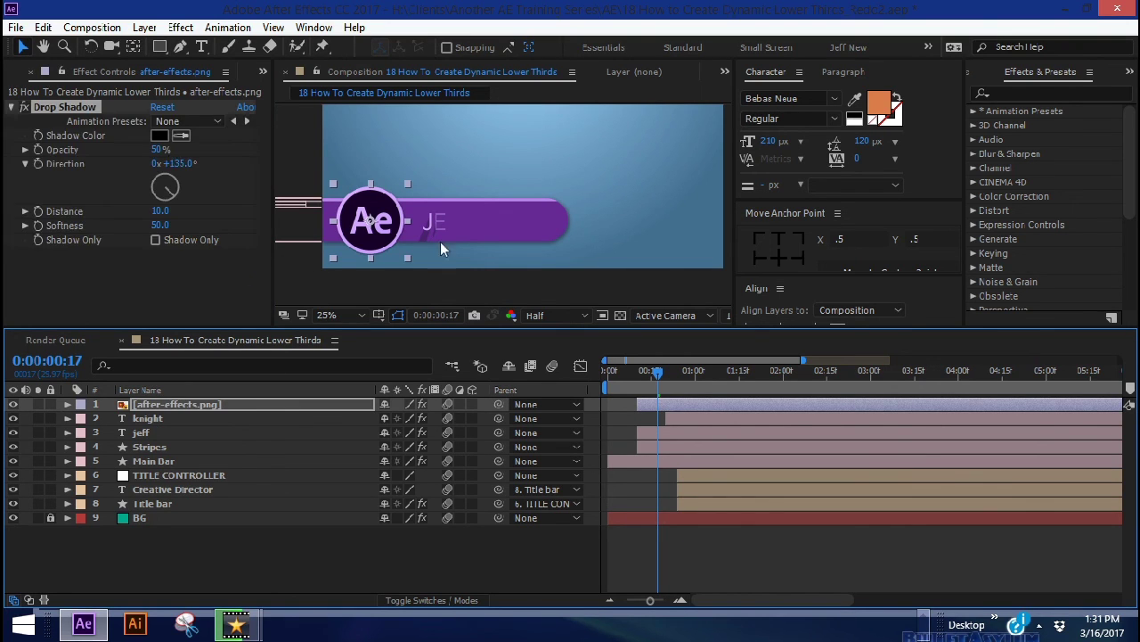
scroll(590, 204, "up", 2)
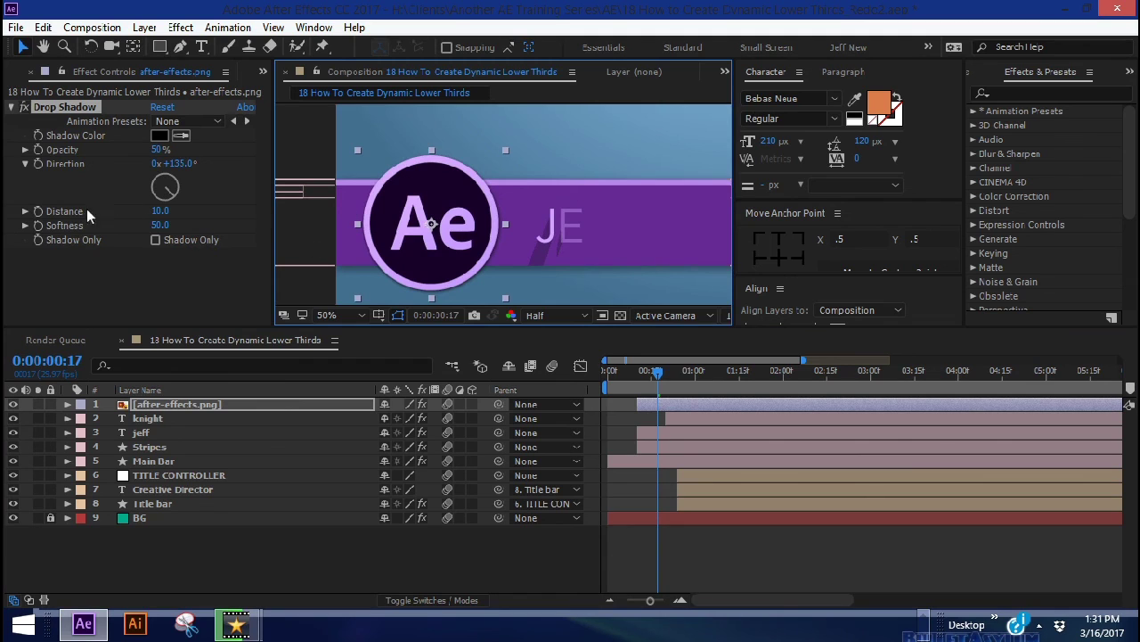
left_click(161, 211)
type("0")
key("Return")
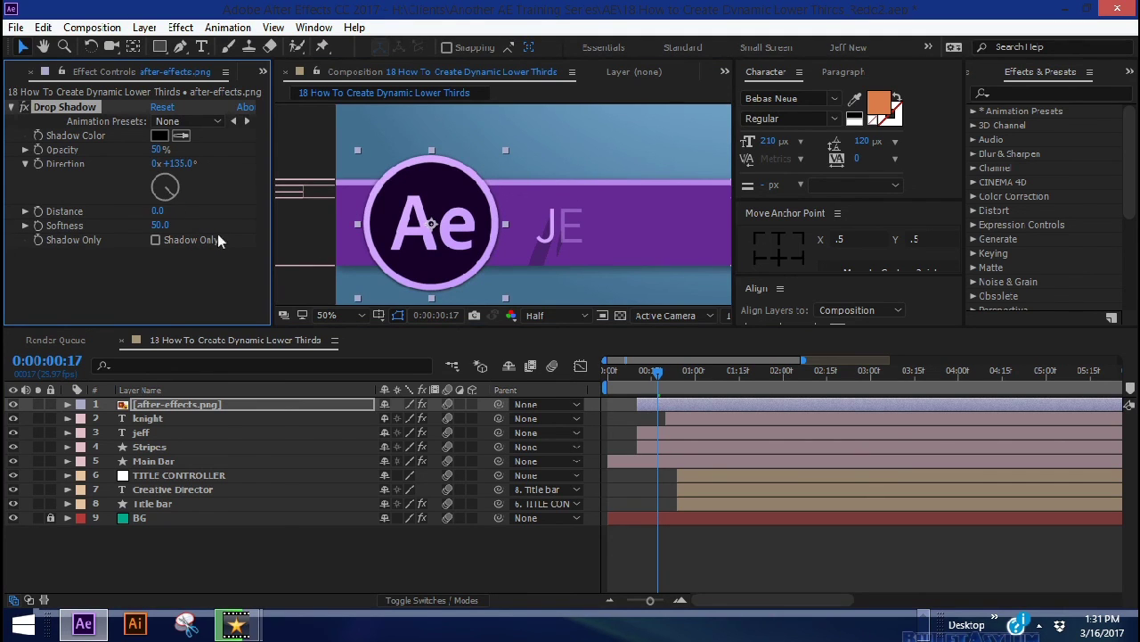
left_click(156, 226)
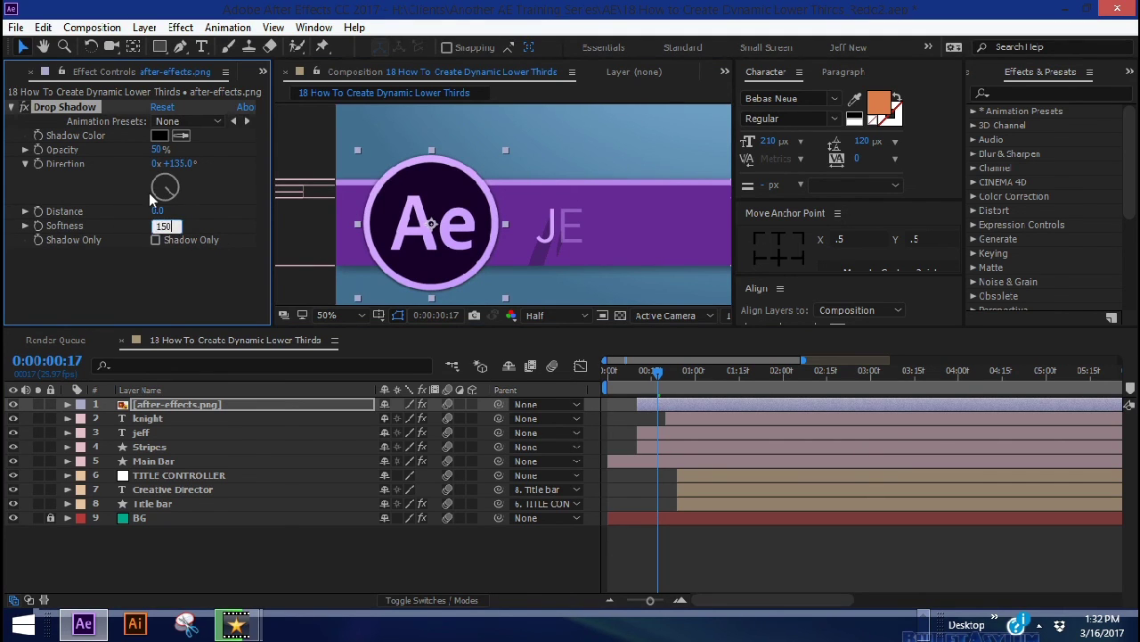